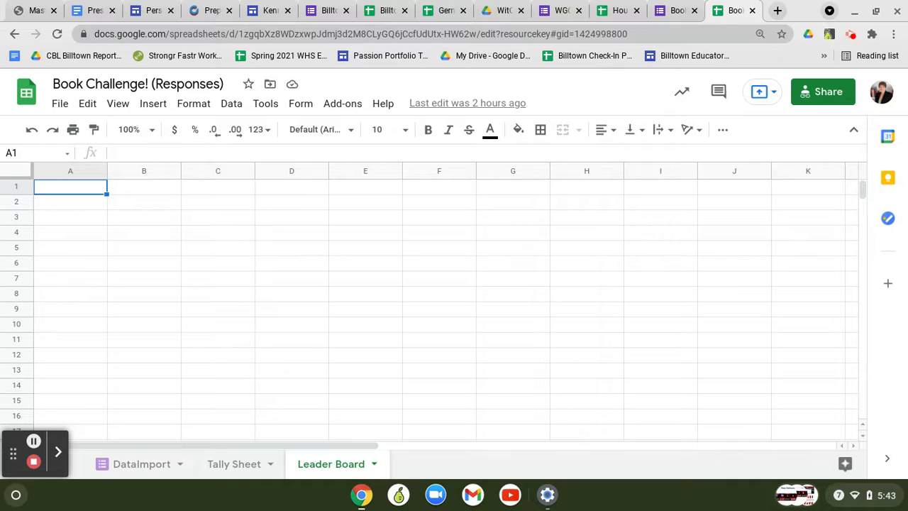
Review the form responses on the DataImport sheet and return to the Leader Board sheet
left_click(143, 468)
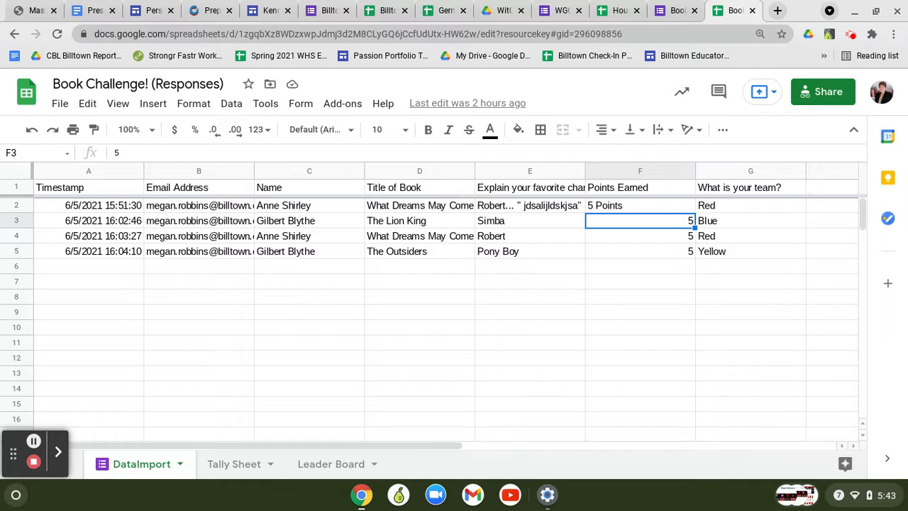
left_click(332, 464)
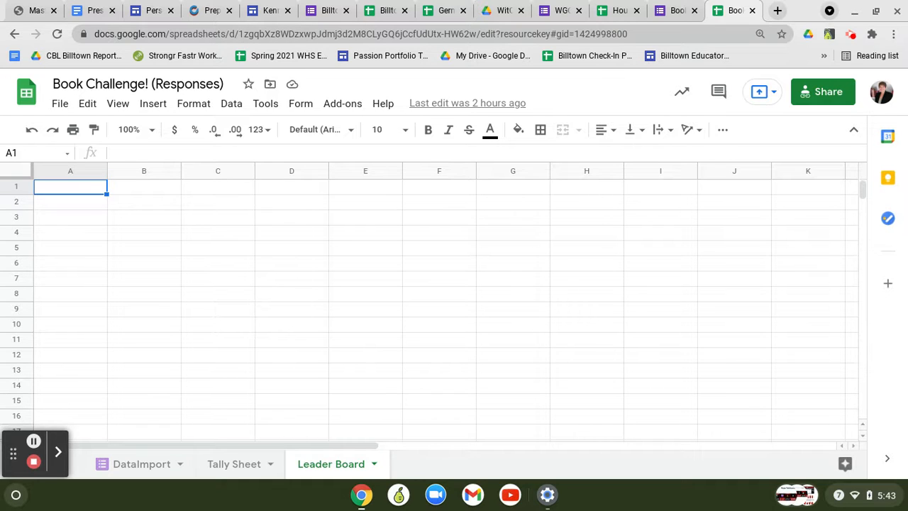
Examine the House Point Leader Board and the earned badges on the home page of the student's website
left_click(269, 10)
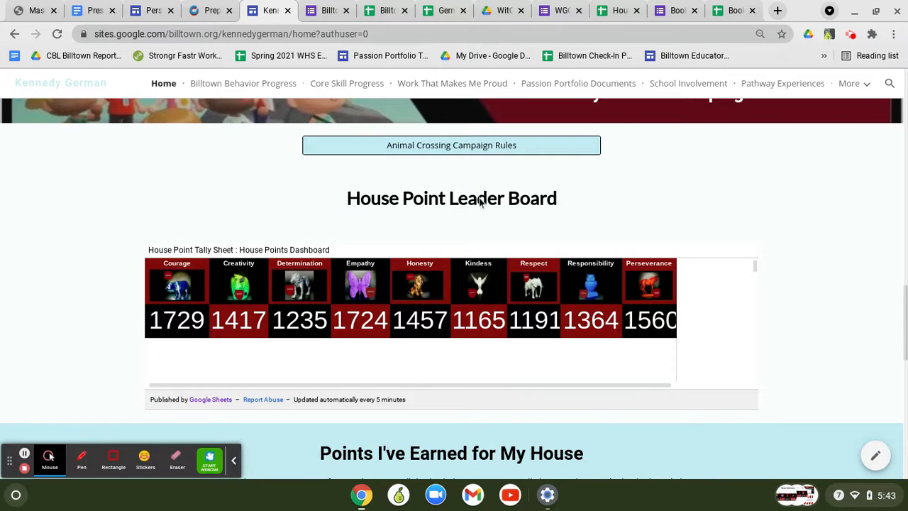
scroll(479, 203, "up", 10)
scroll(480, 202, "down", 10)
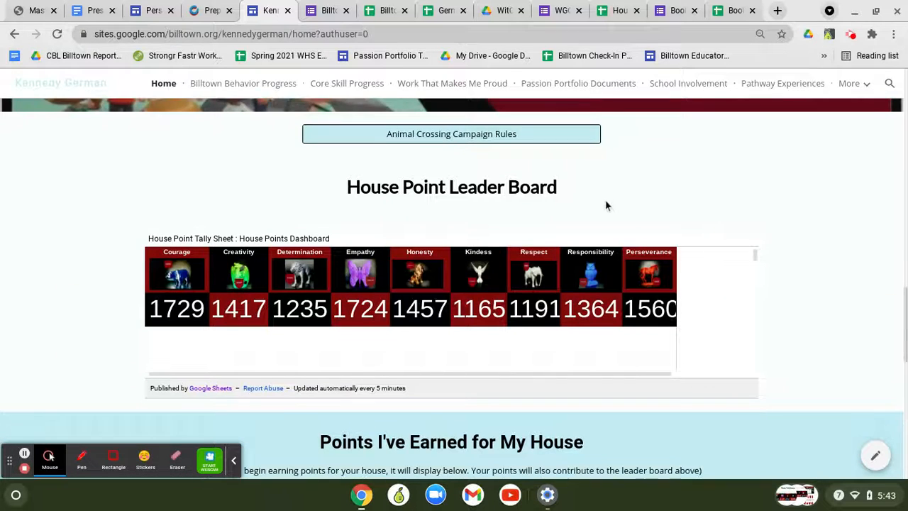
scroll(866, 186, "down", 1)
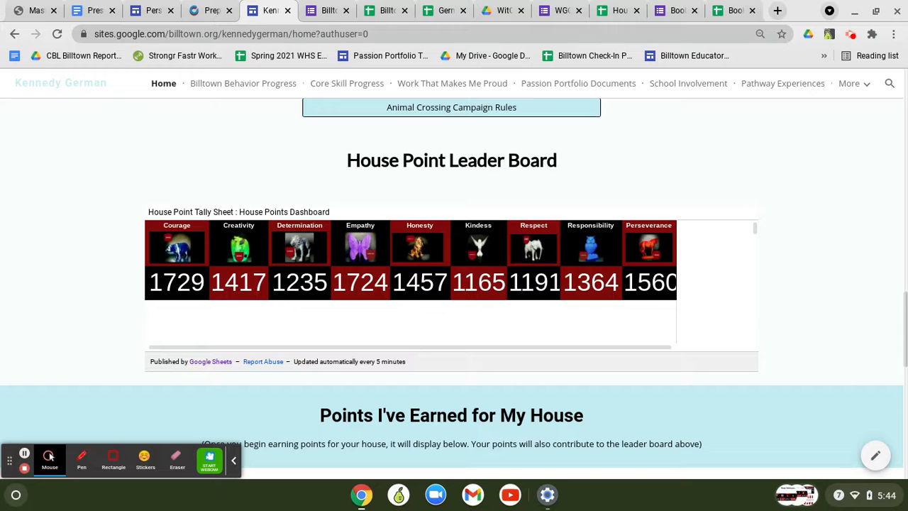
scroll(49, 456, "down", 5)
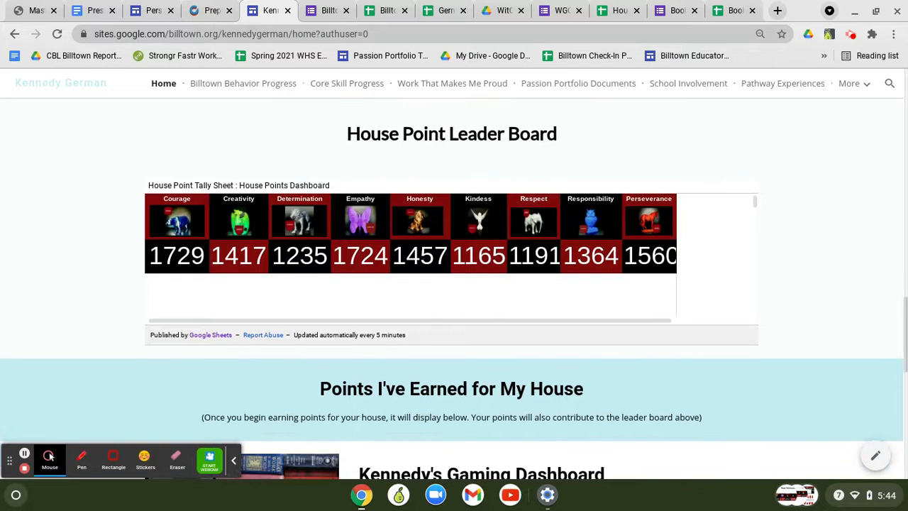
scroll(49, 456, "down", 4)
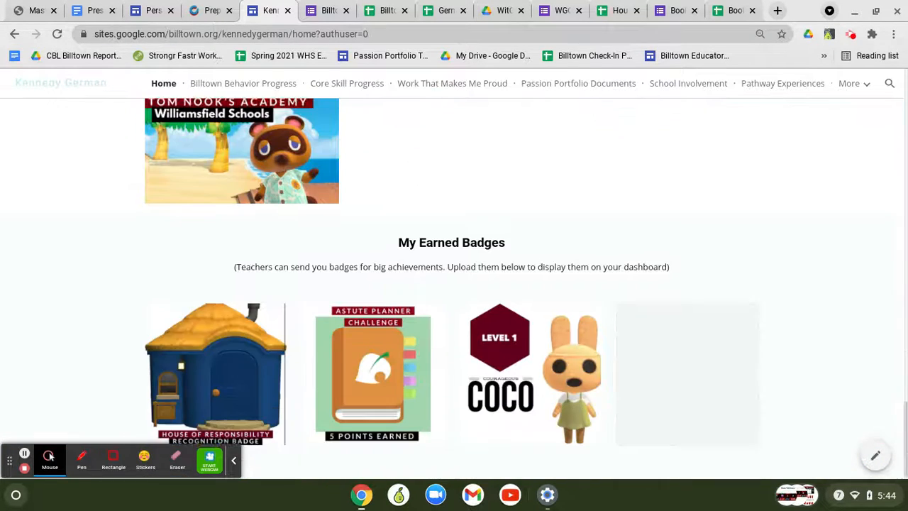
scroll(49, 456, "up", 15)
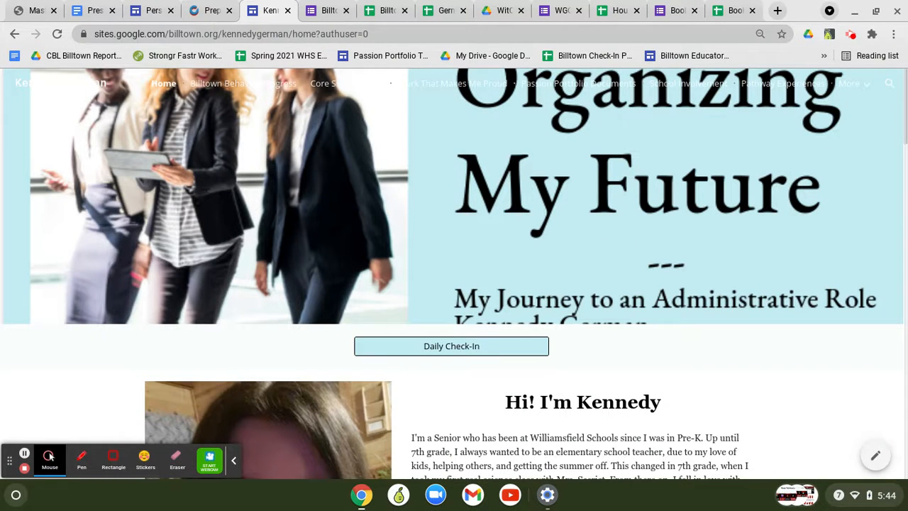
Look at the Book Challenge! form and return to the Leader Board sheet of its responses spreadsheet
left_click(735, 10)
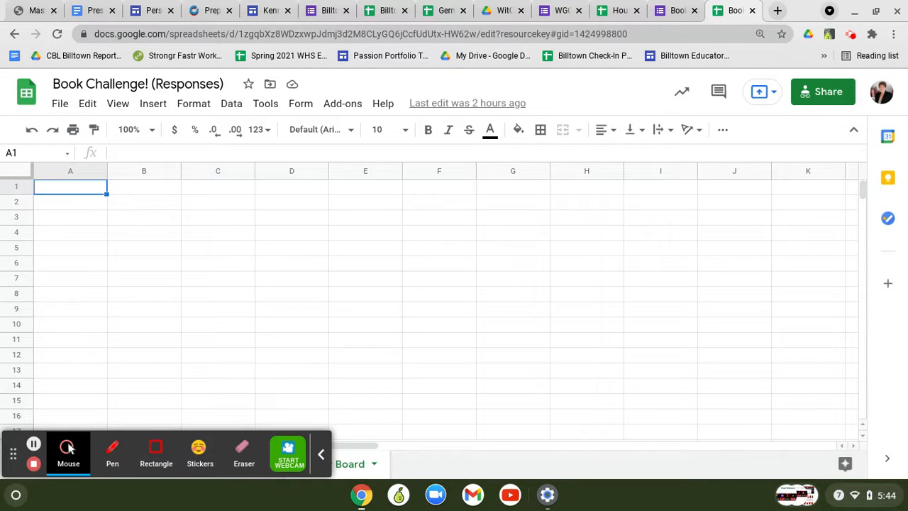
left_click(320, 458)
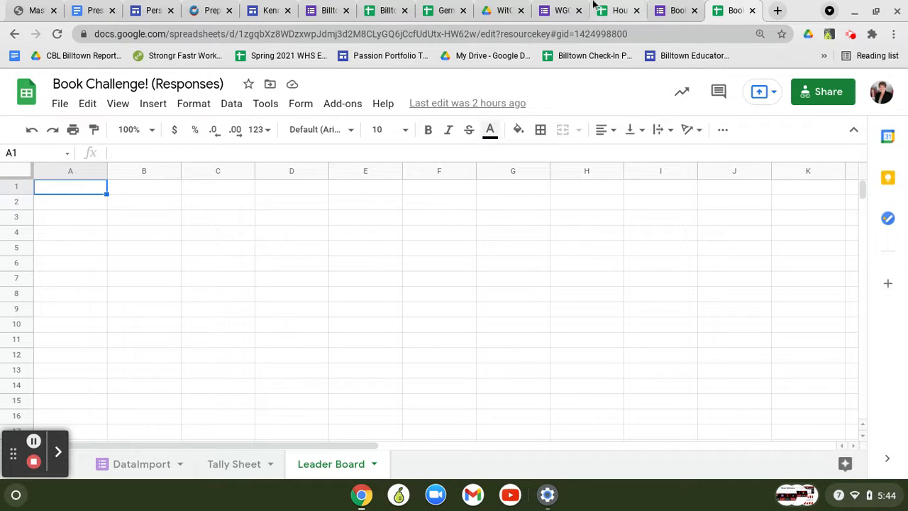
left_click(692, 7)
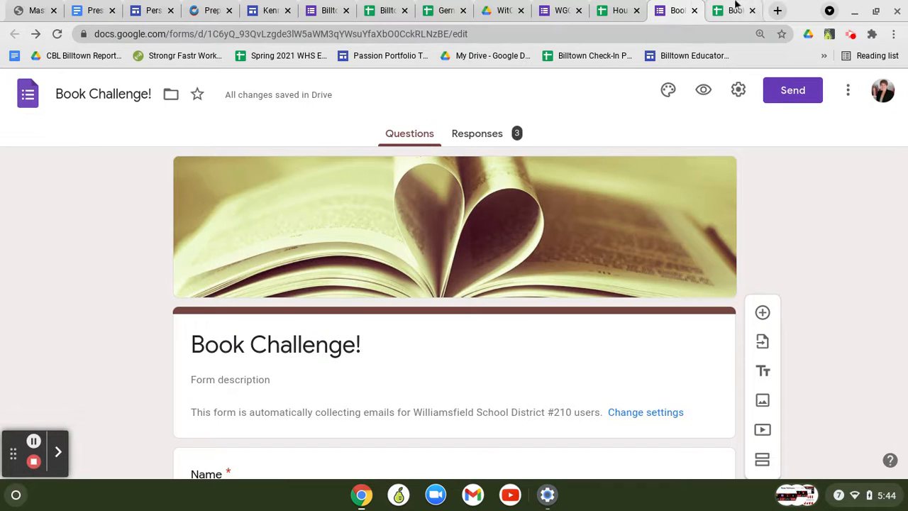
left_click(738, 9)
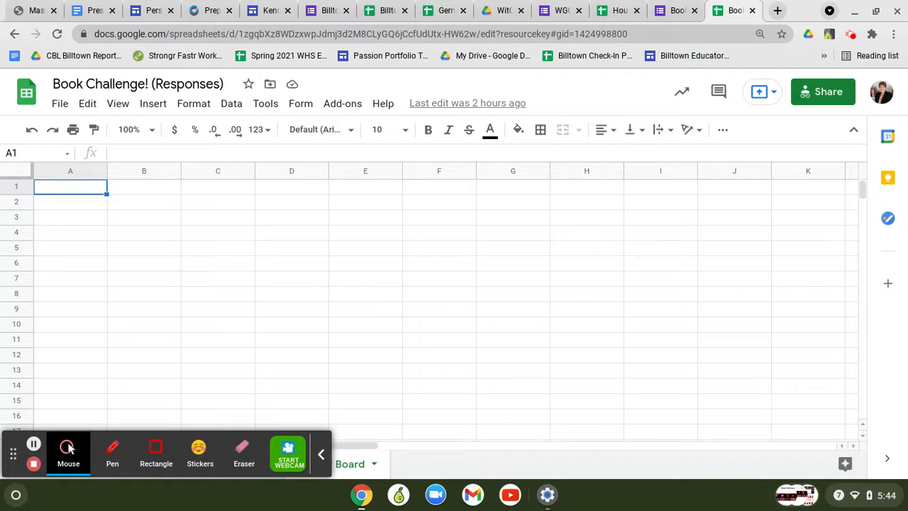
left_click(321, 454)
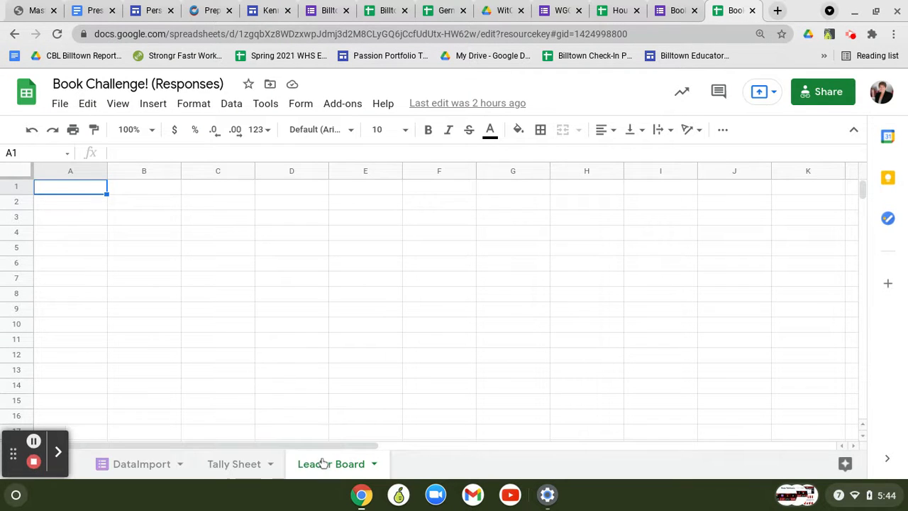
Review the DataImport responses, then inspect the Tally Sheet's Red query in A2 and the team sum formulas in F2:H2
left_click(122, 464)
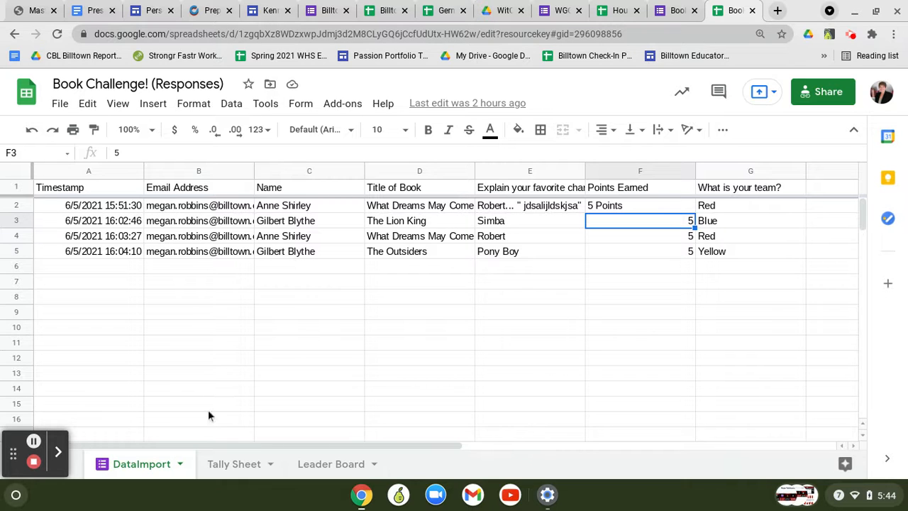
left_click(233, 467)
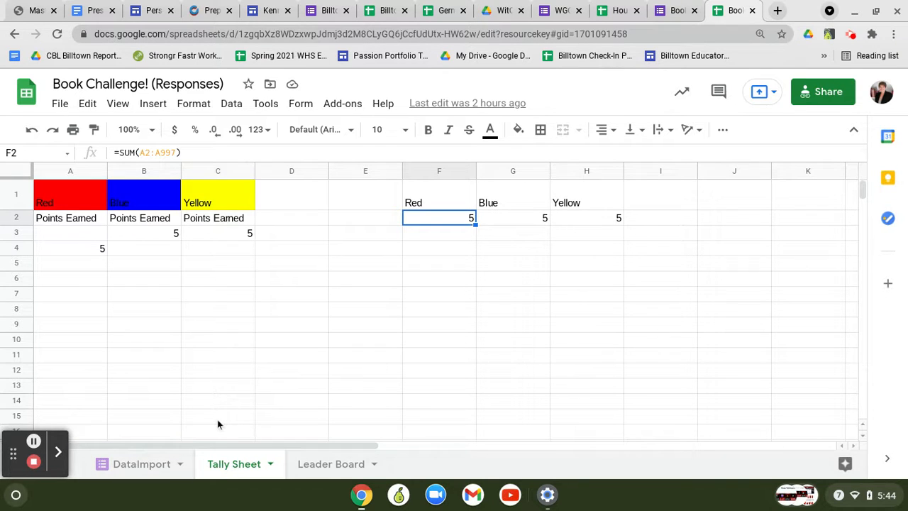
left_click(68, 224)
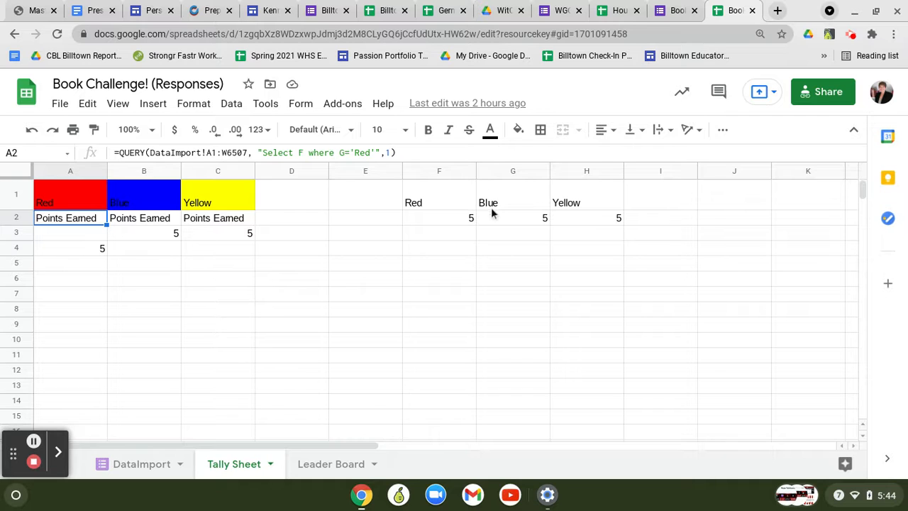
left_click(430, 225)
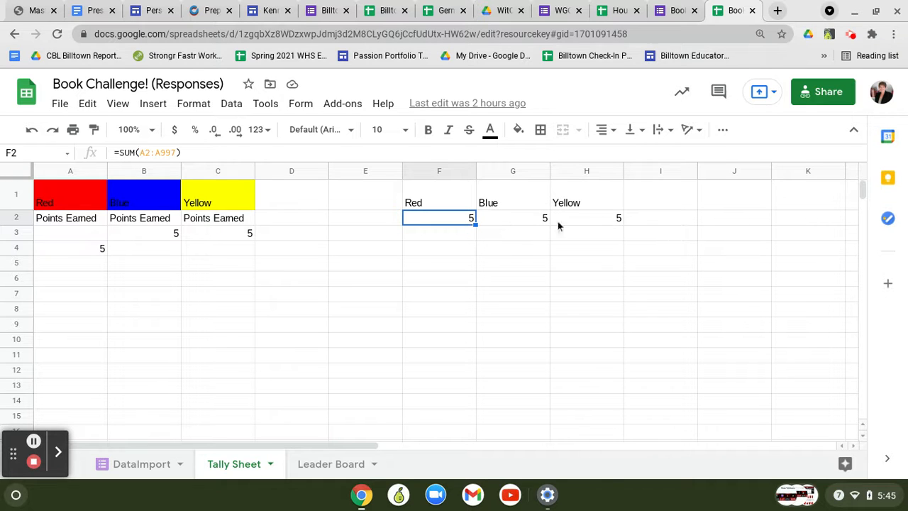
left_click(507, 213)
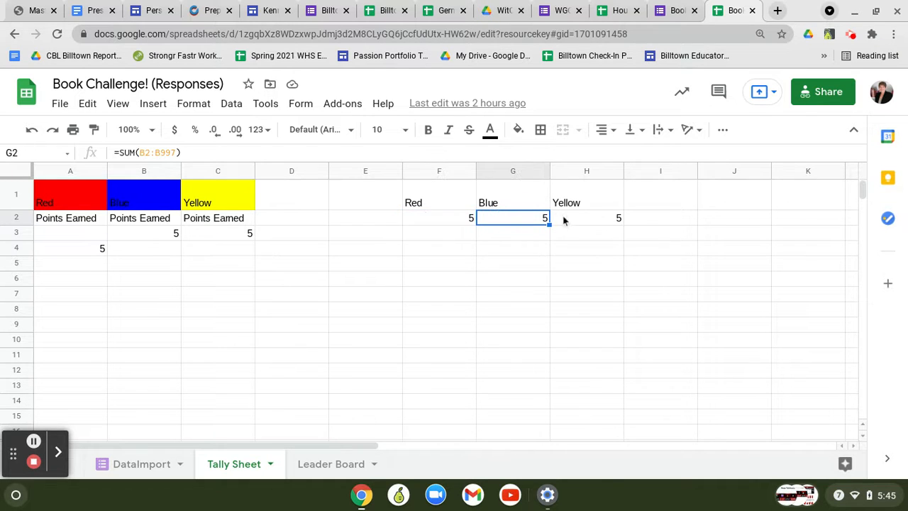
left_click(565, 220)
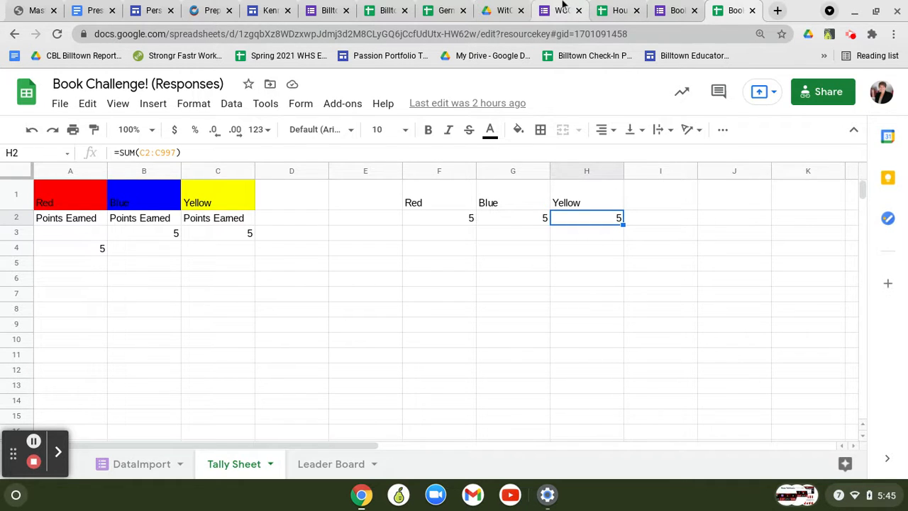
Look at the WGC House Points Portal form and open the House Points Dashboard sheet of the House Point Tally Sheet spreadsheet
left_click(562, 10)
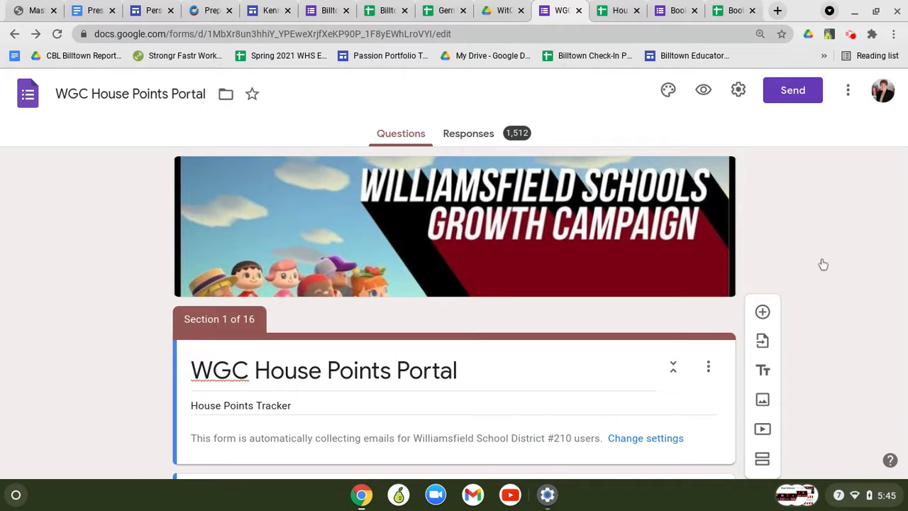
mouse_move(69, 447)
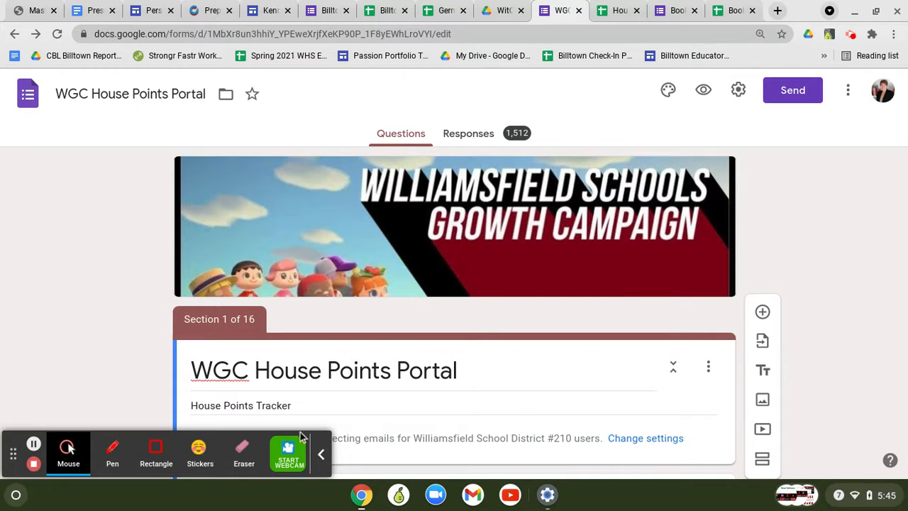
left_click(321, 456)
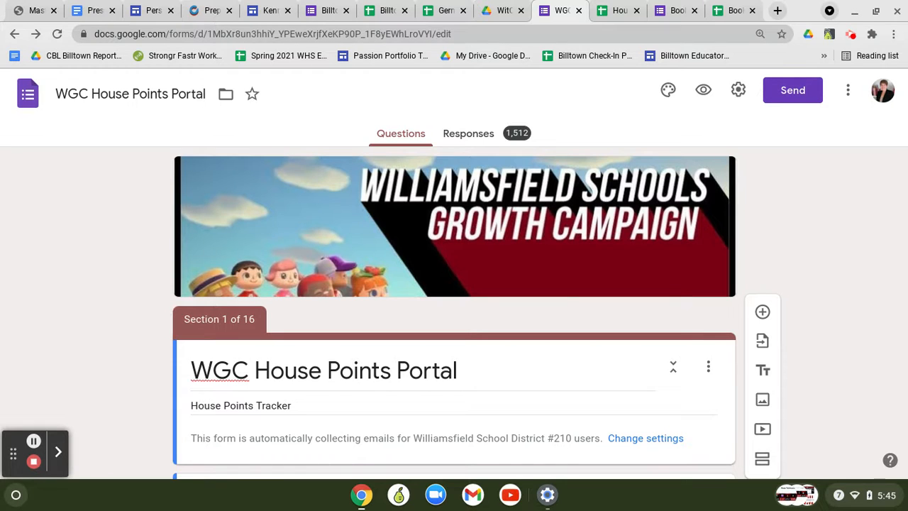
left_click(600, 13)
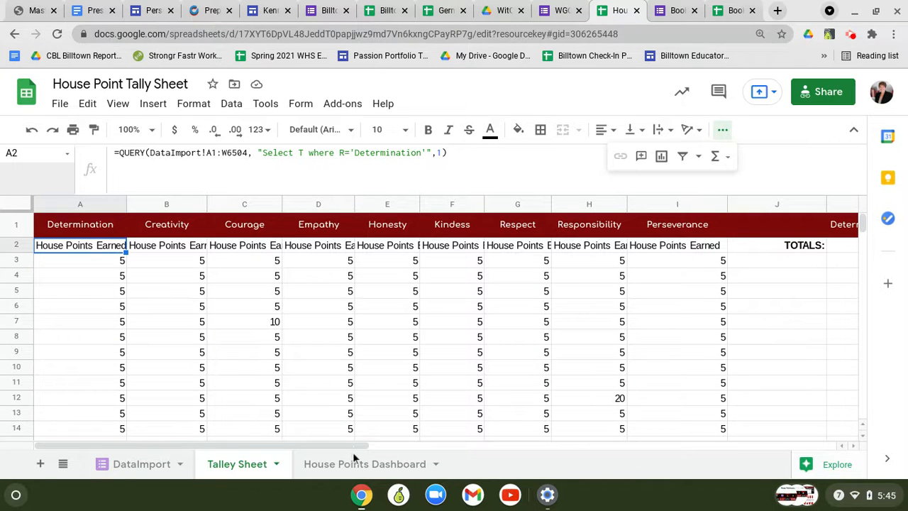
mouse_move(323, 458)
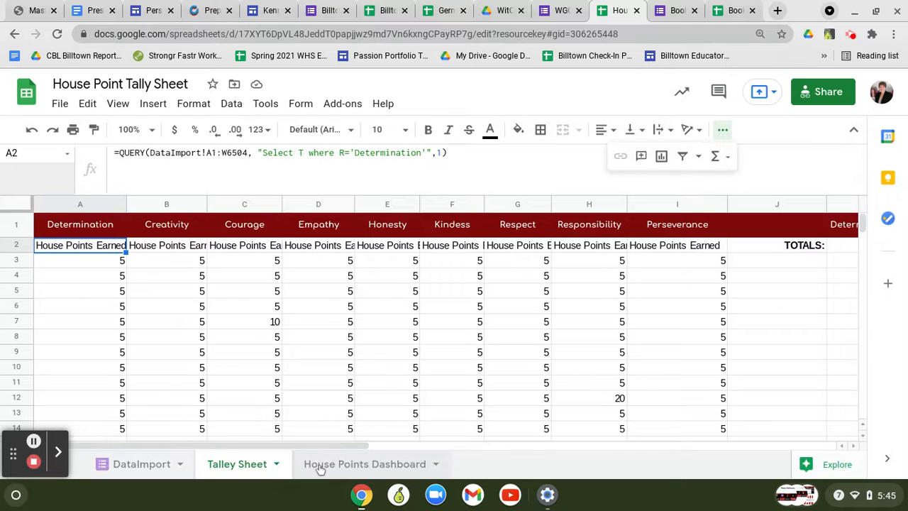
left_click(330, 466)
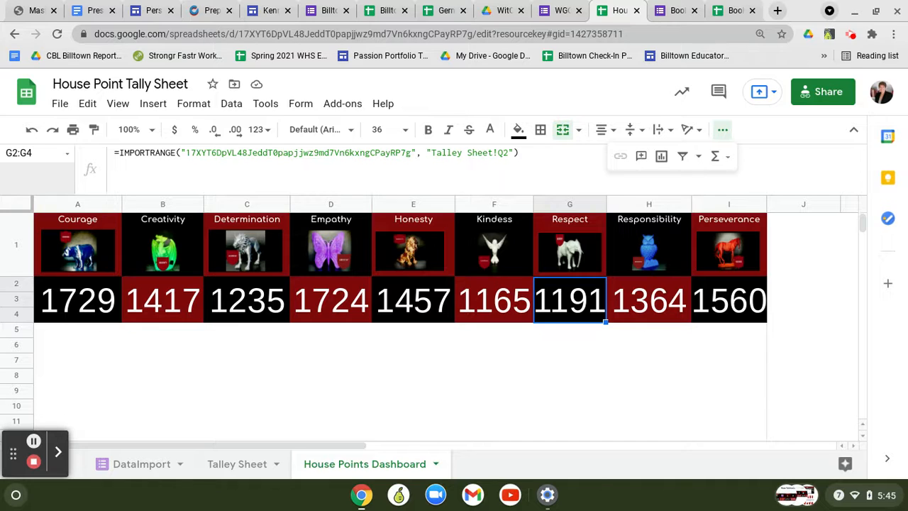
Examine the Courage total and the house name and picture cells from Courage to Kindess on the dashboard
left_click(105, 296)
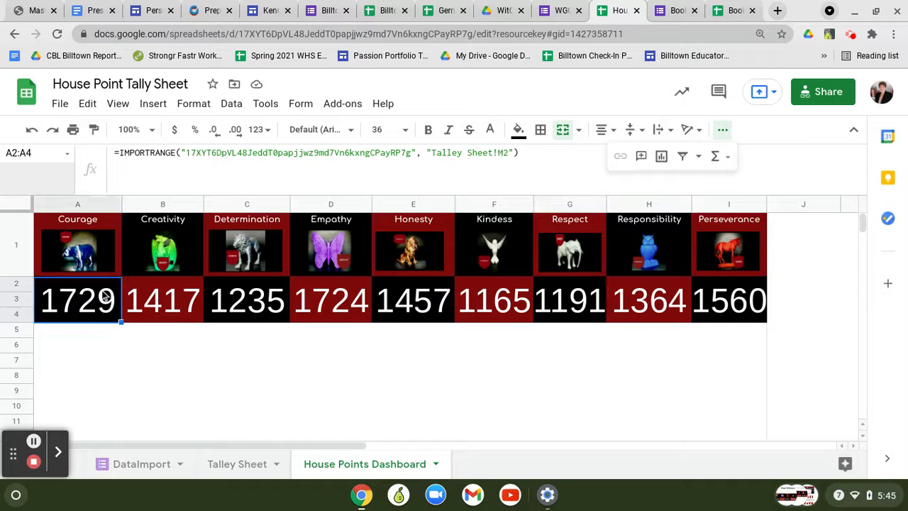
left_click(87, 226)
left_click(154, 225)
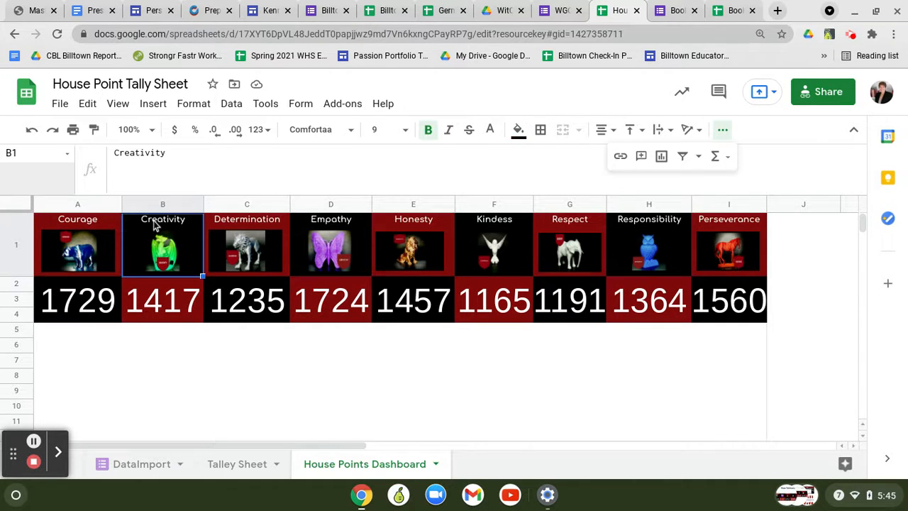
left_click(218, 232)
left_click(330, 234)
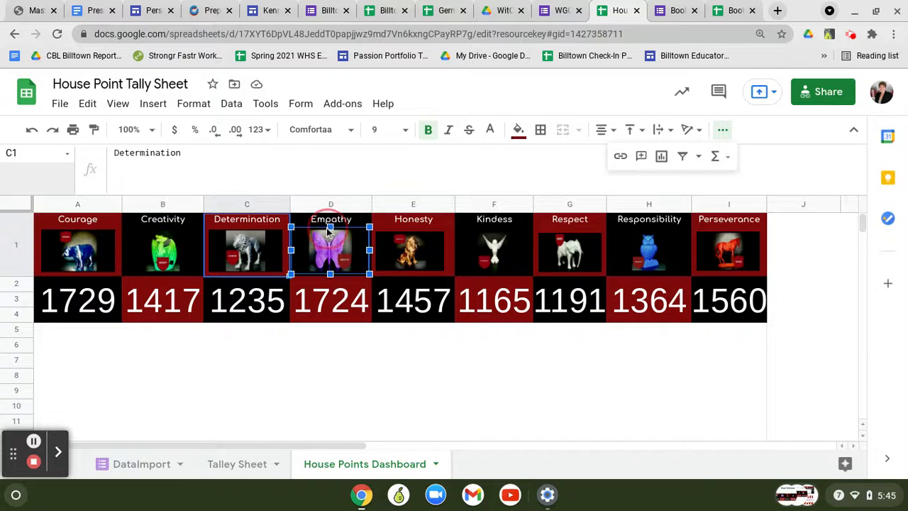
left_click(410, 227)
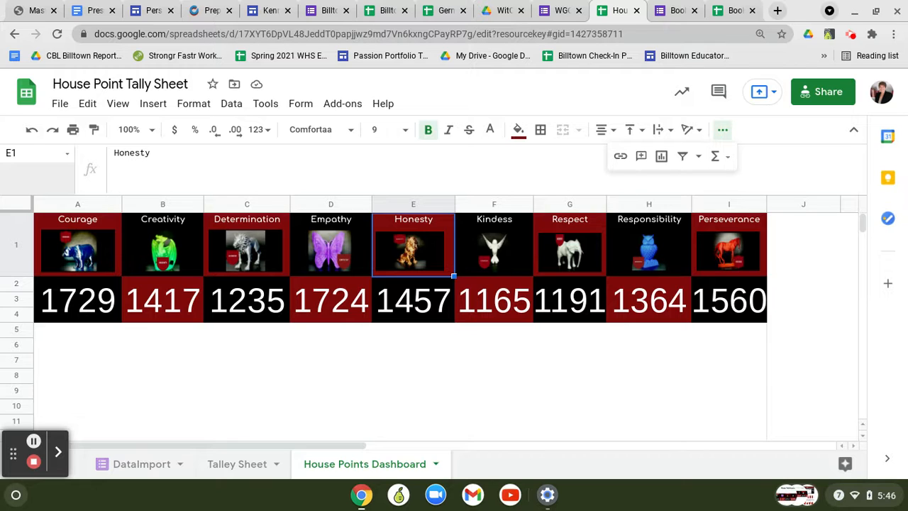
left_click(488, 249)
left_click(482, 224)
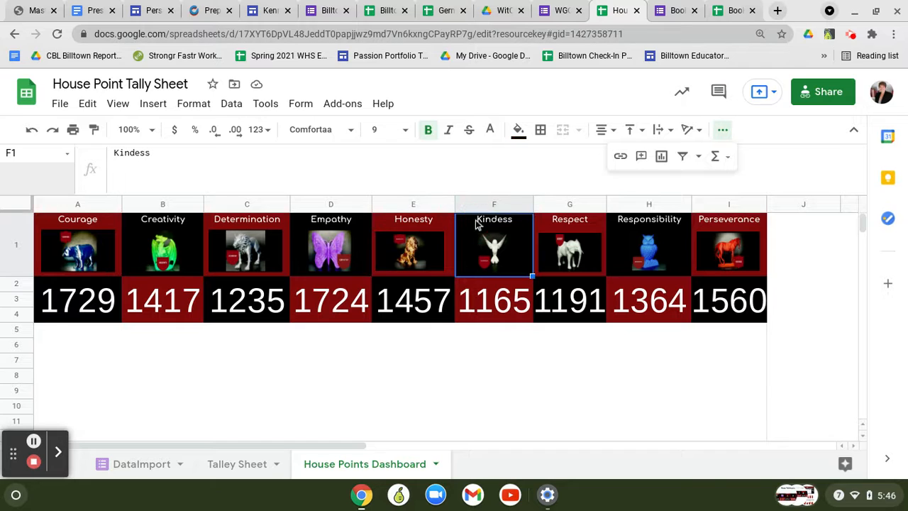
left_click(406, 228)
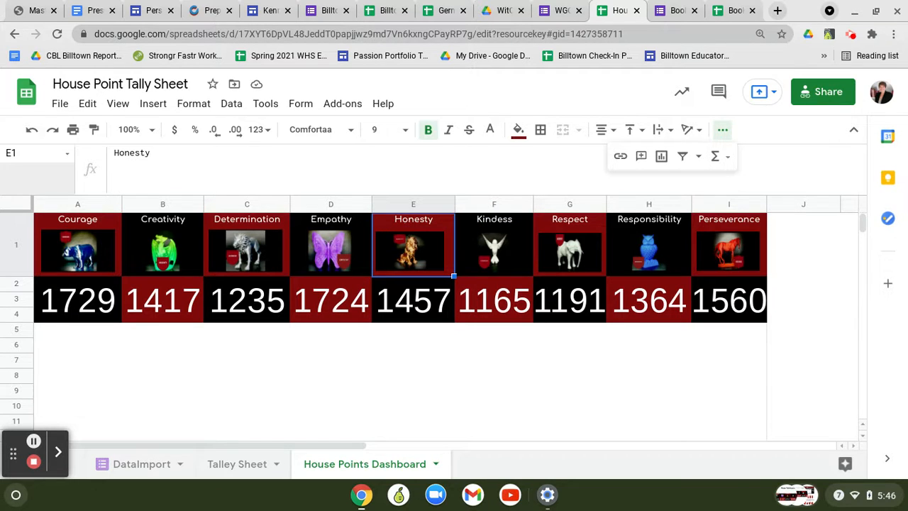
Inspect the IMPORTRANGE formulas behind the Courage and Perseverance totals on the dashboard
left_click(96, 302)
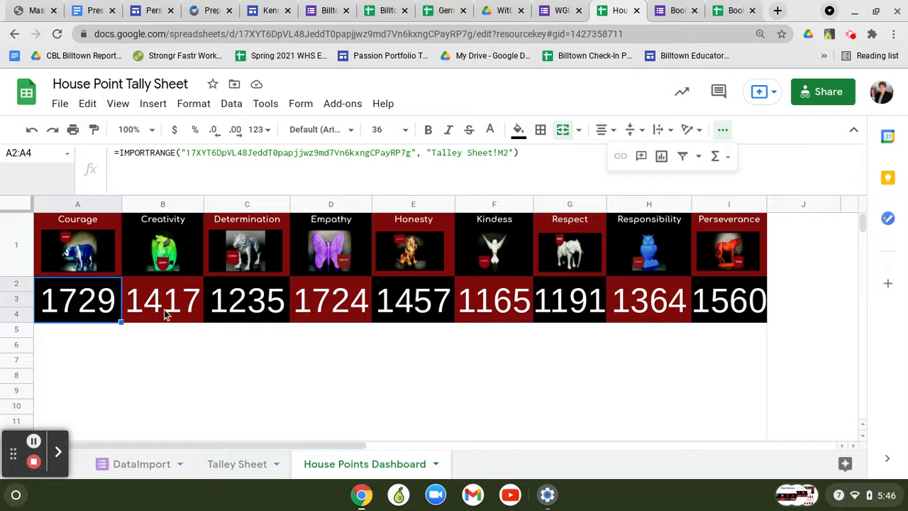
left_click(60, 452)
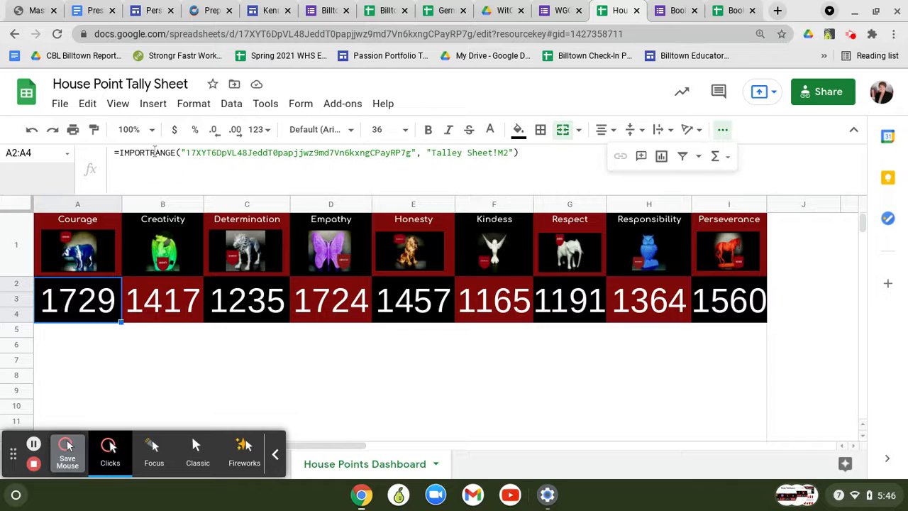
left_click(155, 152)
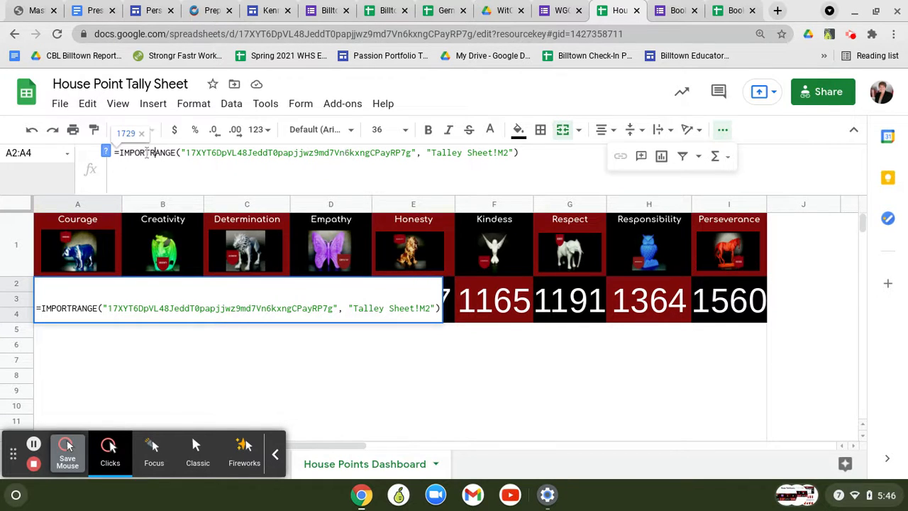
left_click(731, 298)
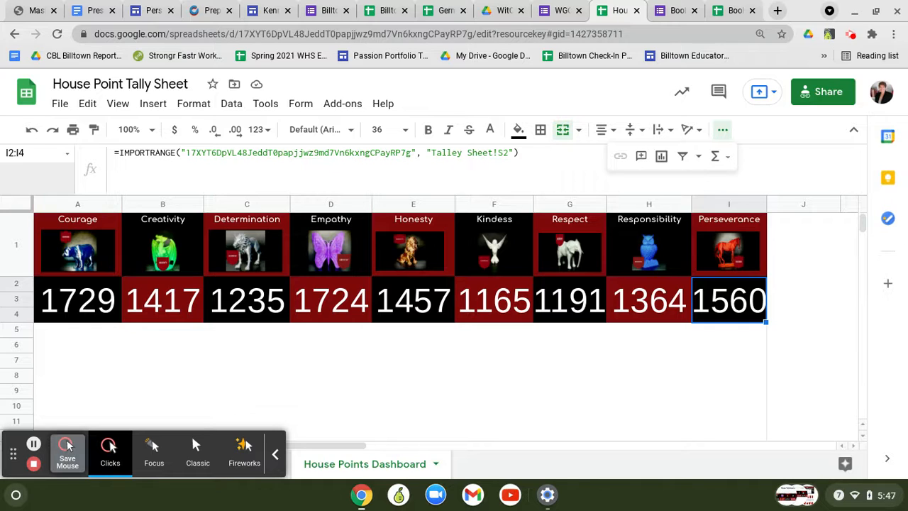
Examine the Courage total's IMPORTRANGE formula and compare its spreadsheet ID with the ID in the House Point Tally Sheet's web address
left_click(69, 295)
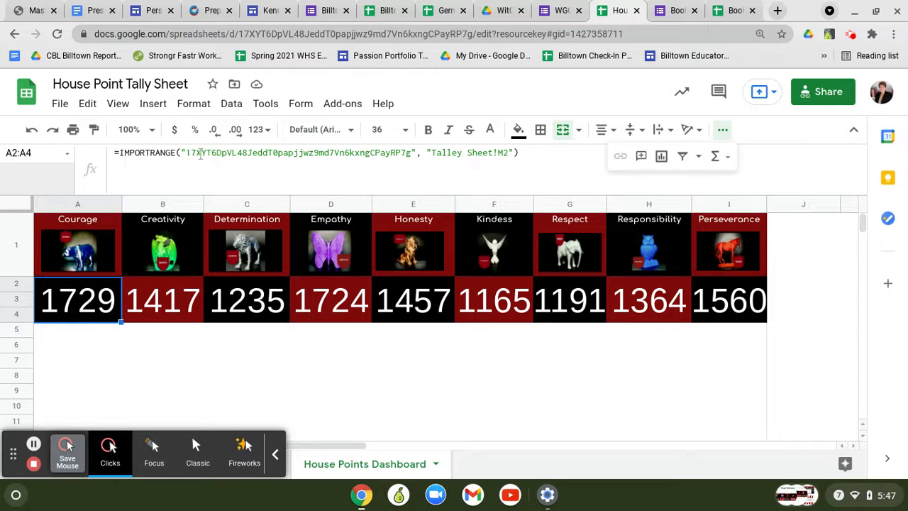
left_click_drag(187, 154, 411, 162)
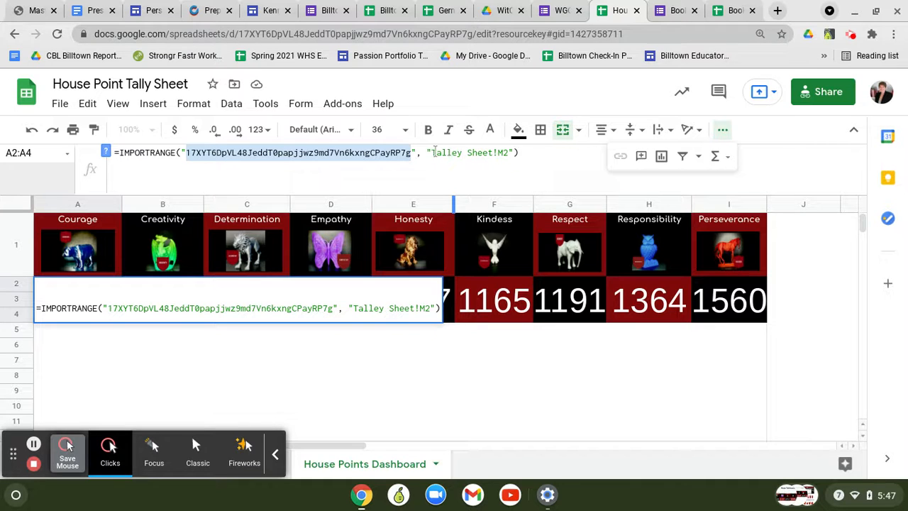
left_click_drag(431, 152, 499, 156)
left_click(508, 156)
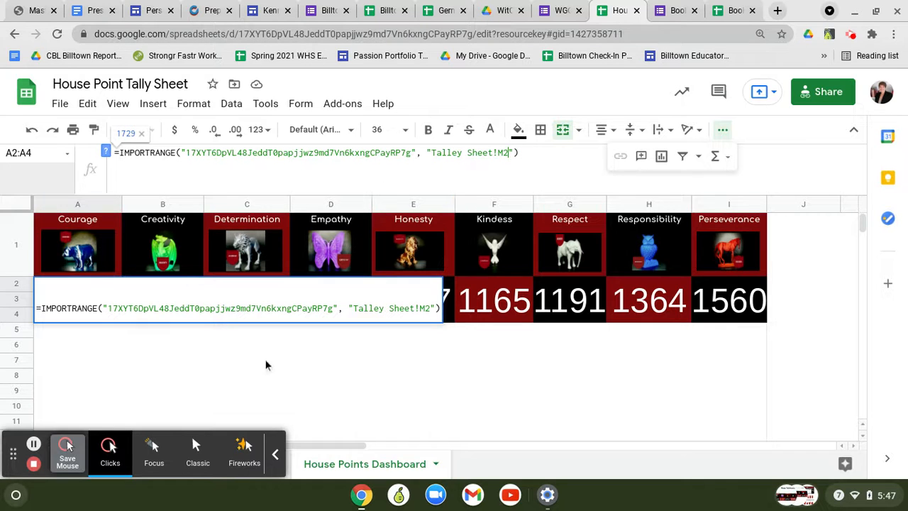
left_click(275, 455)
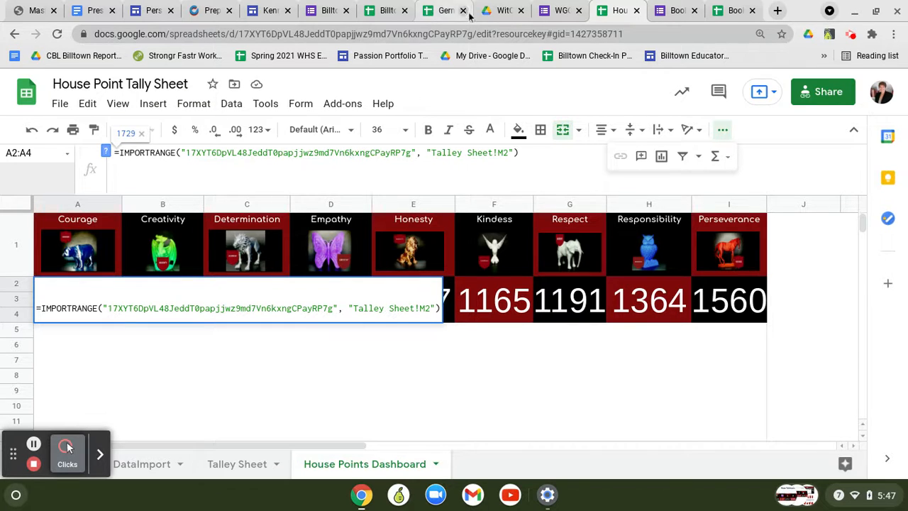
left_click_drag(472, 34, 238, 42)
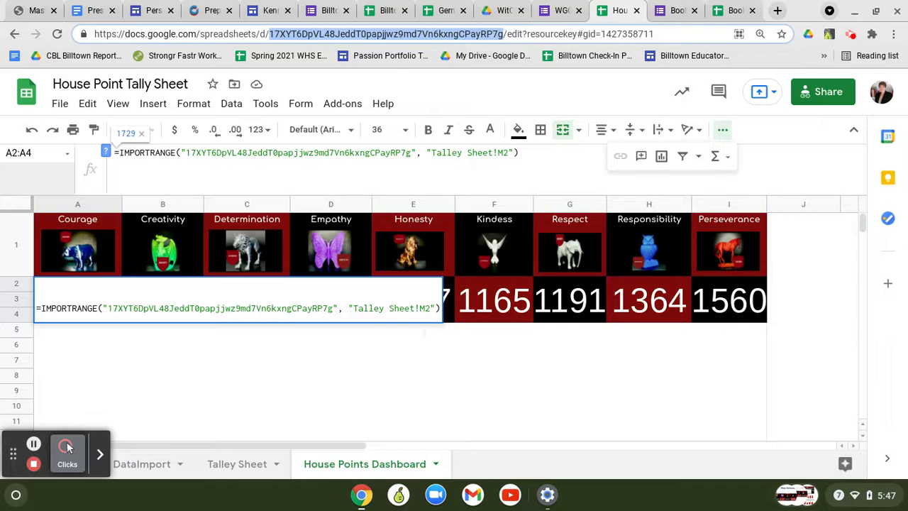
Examine the sheet name and cell reference in the Courage formula, then inspect the Perseverance total's formula
left_click(401, 149)
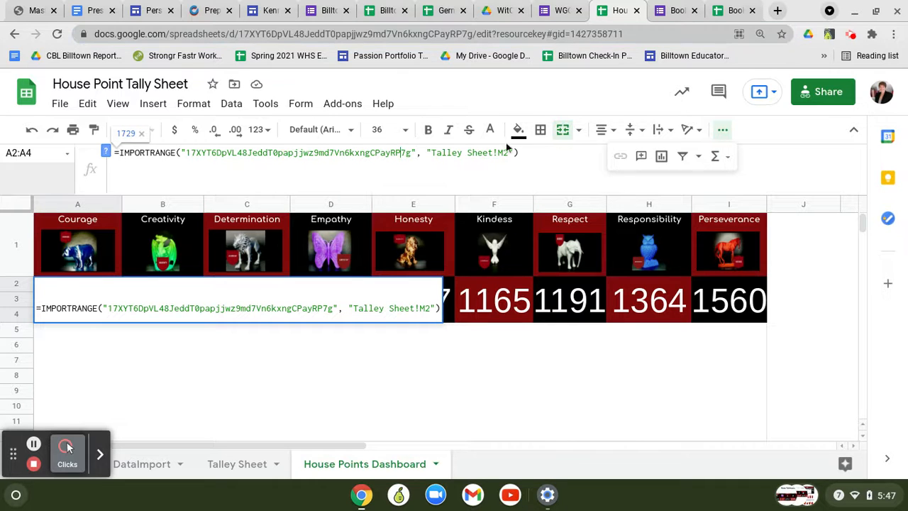
left_click_drag(494, 153, 430, 154)
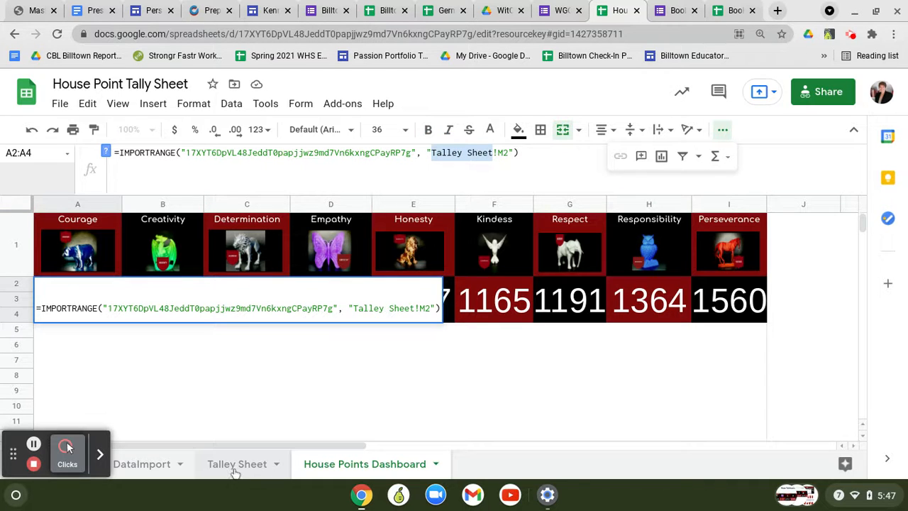
left_click(509, 152)
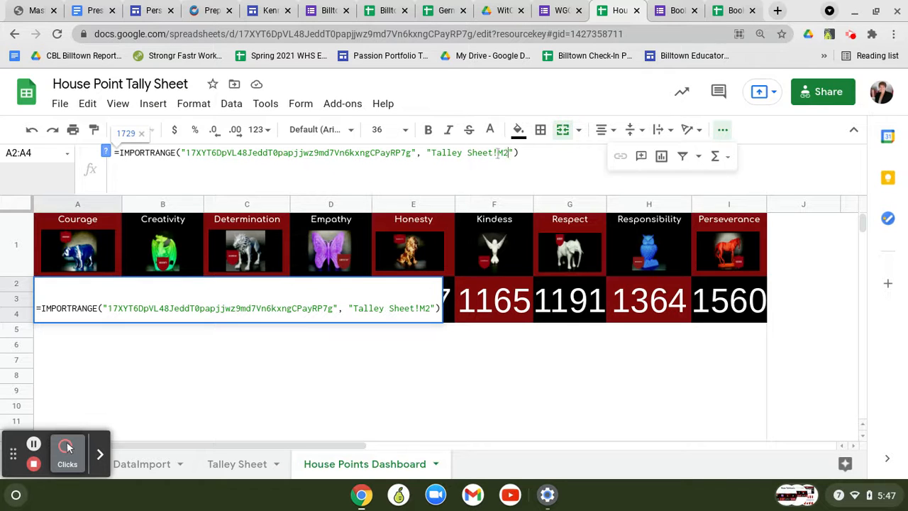
left_click(508, 153)
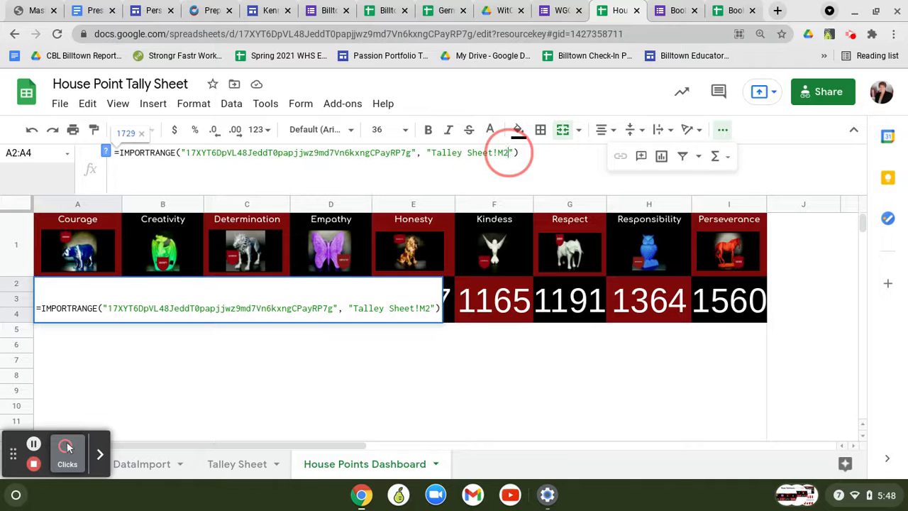
left_click(726, 302)
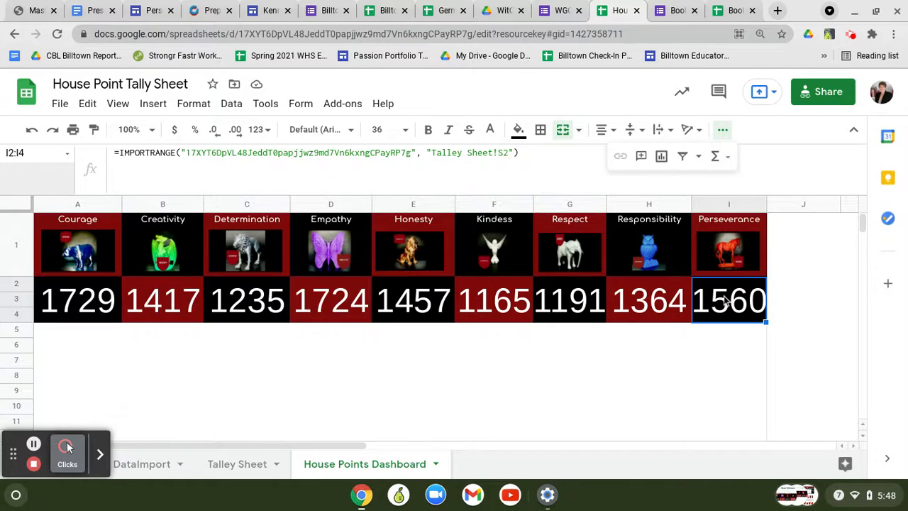
Copy the spreadsheet ID from the Book Challenge! (Responses) web address and open its Leader Board sheet
left_click(750, 5)
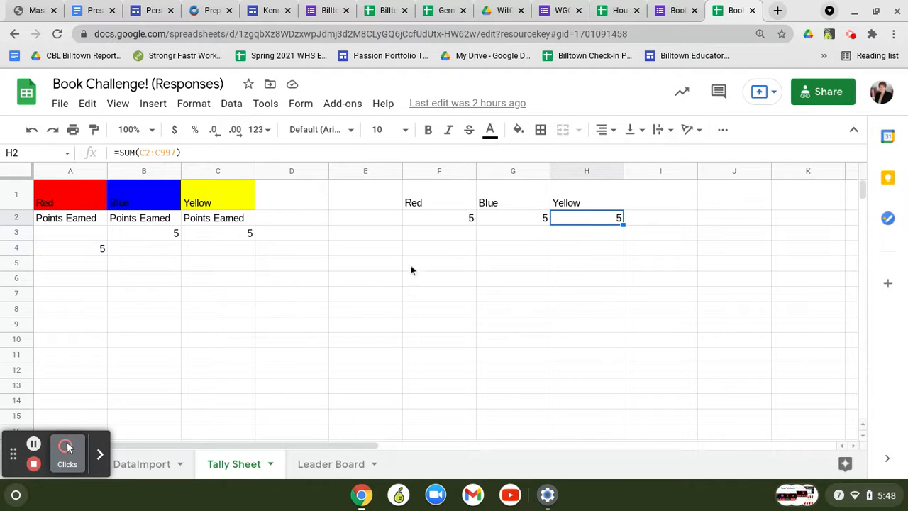
left_click(446, 221)
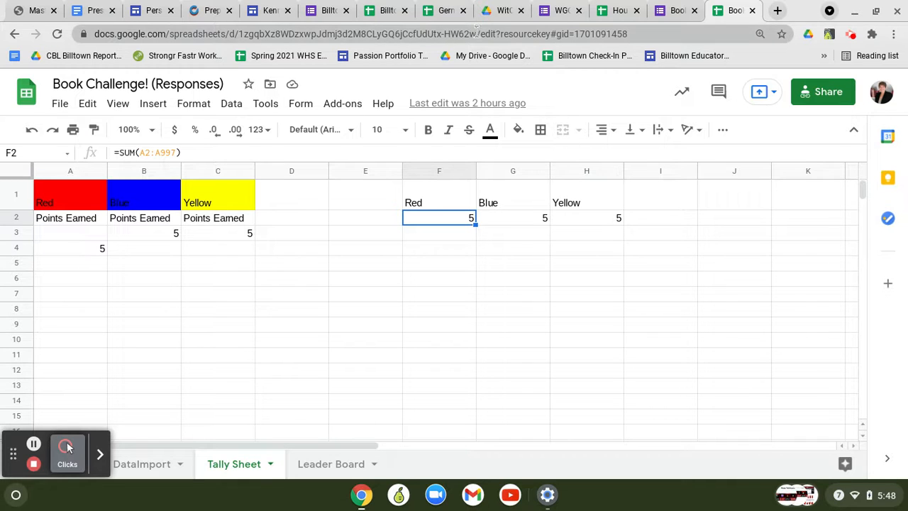
left_click_drag(477, 33, 241, 35)
right_click(303, 34)
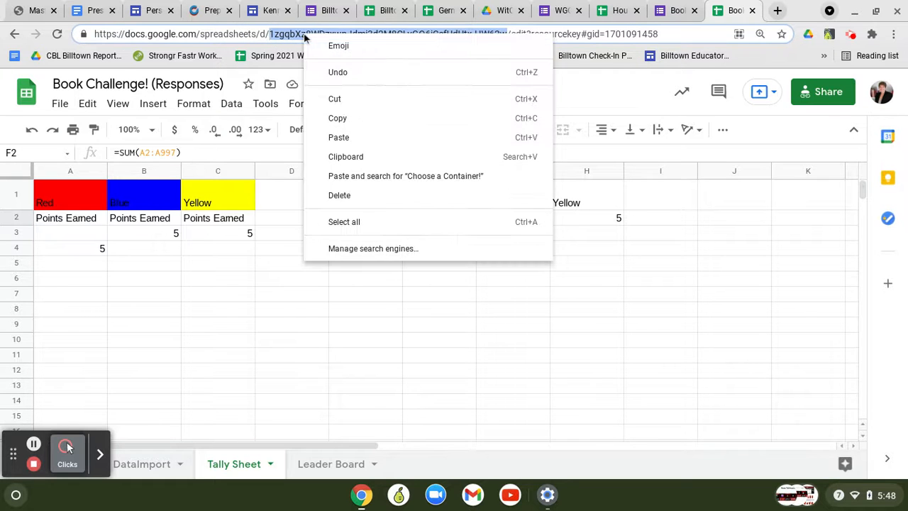
left_click(350, 115)
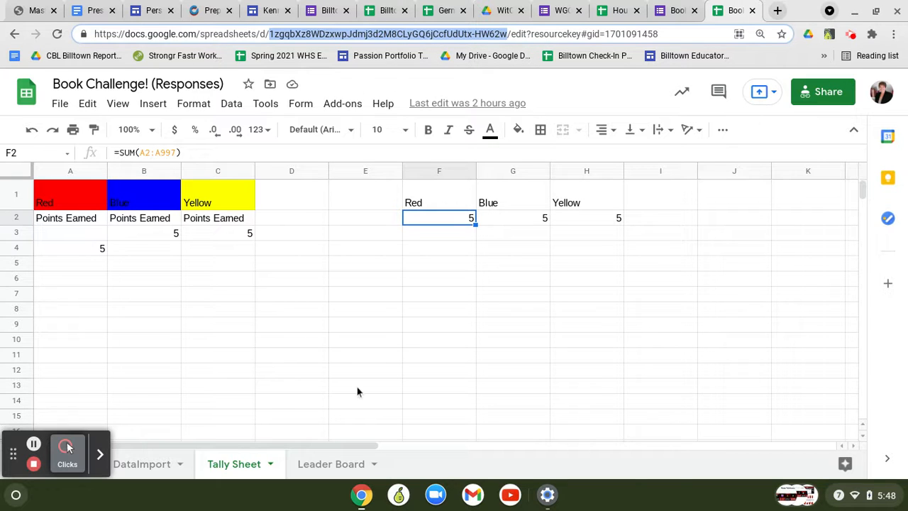
left_click(336, 466)
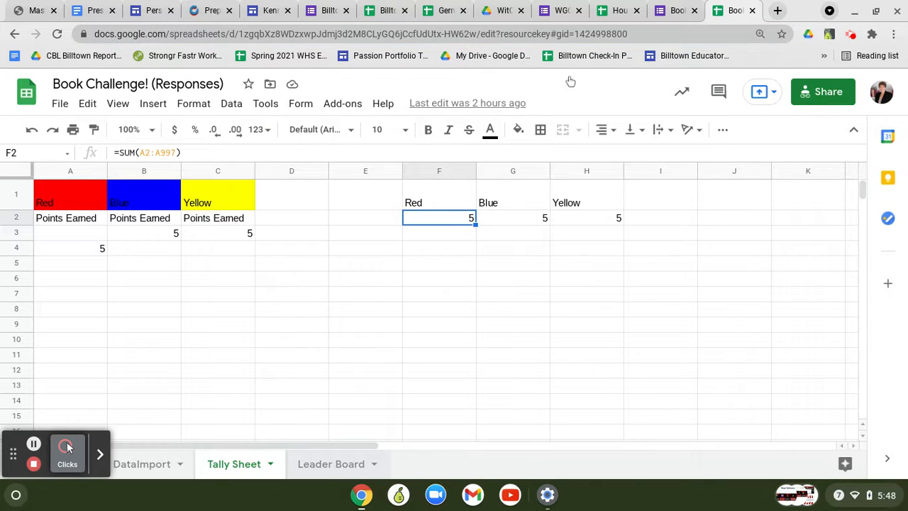
Return to the House Points Dashboard and examine the IMPORTRANGE function name in the Perseverance formula
left_click(563, 8)
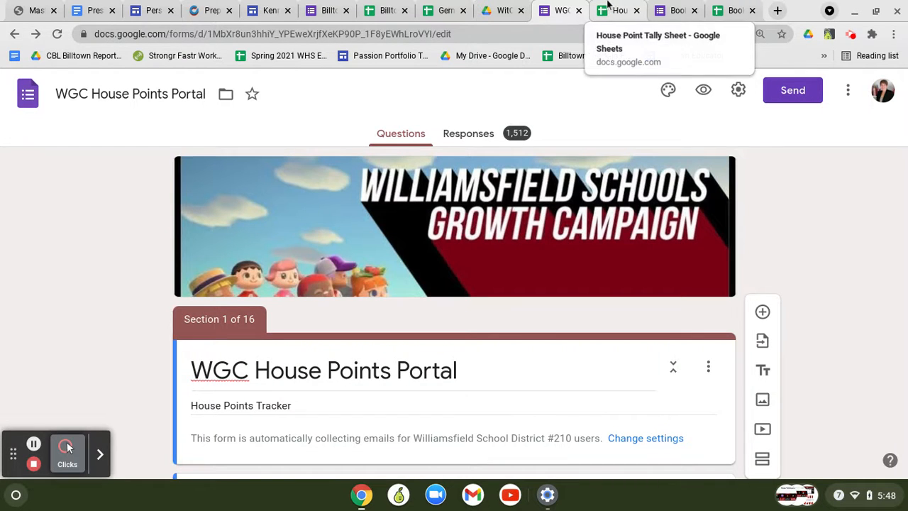
left_click(608, 7)
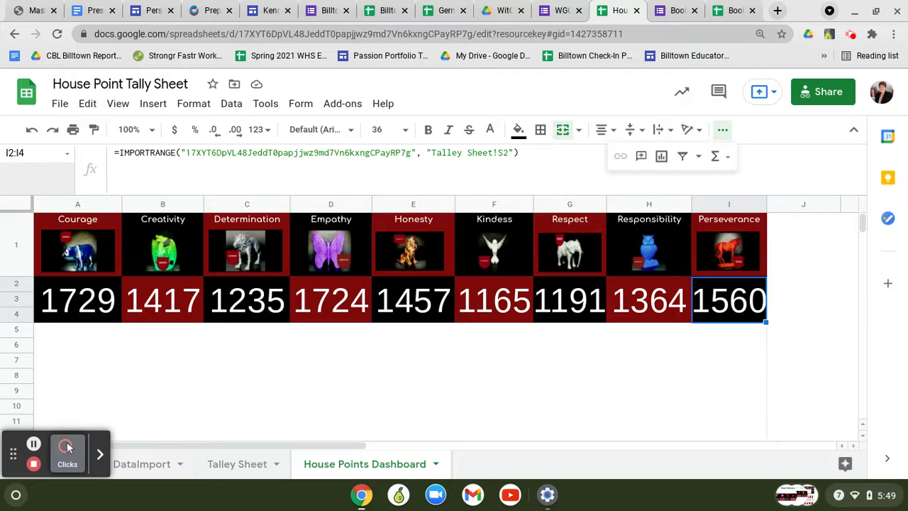
left_click(121, 153)
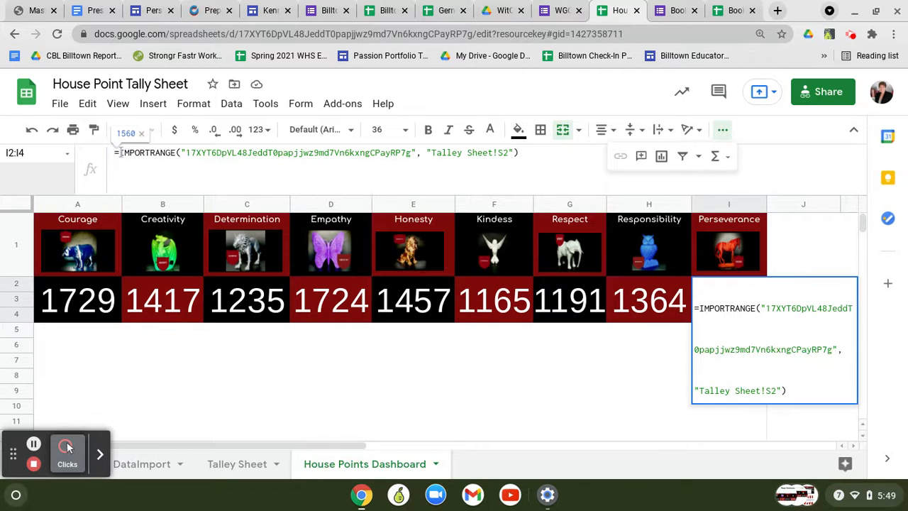
left_click(121, 153)
left_click(140, 152)
double_click(139, 153)
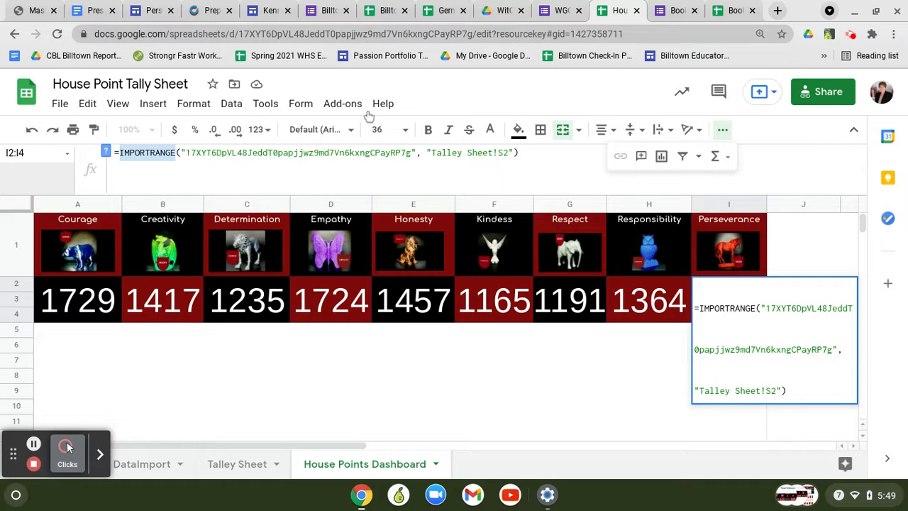
Make row 1 of the Book Challenge Leader Board sheet slightly taller
left_click(729, 7)
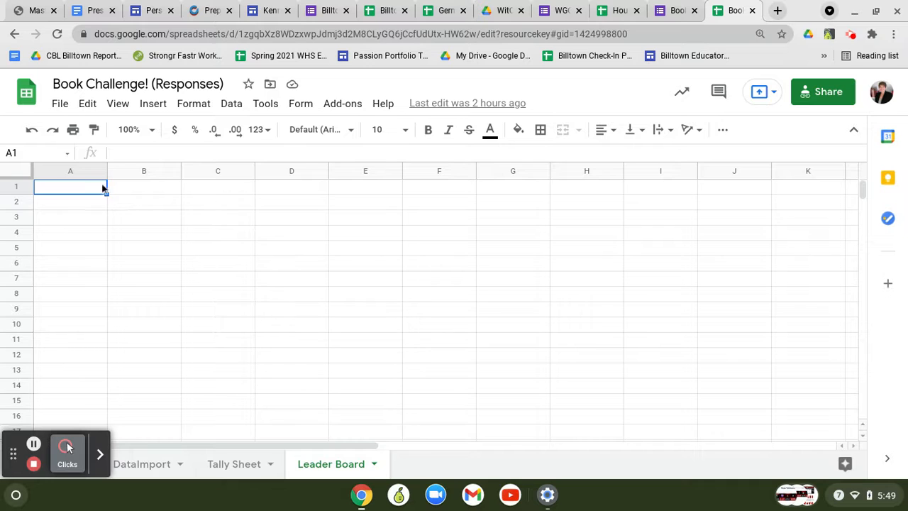
left_click_drag(24, 192, 25, 198)
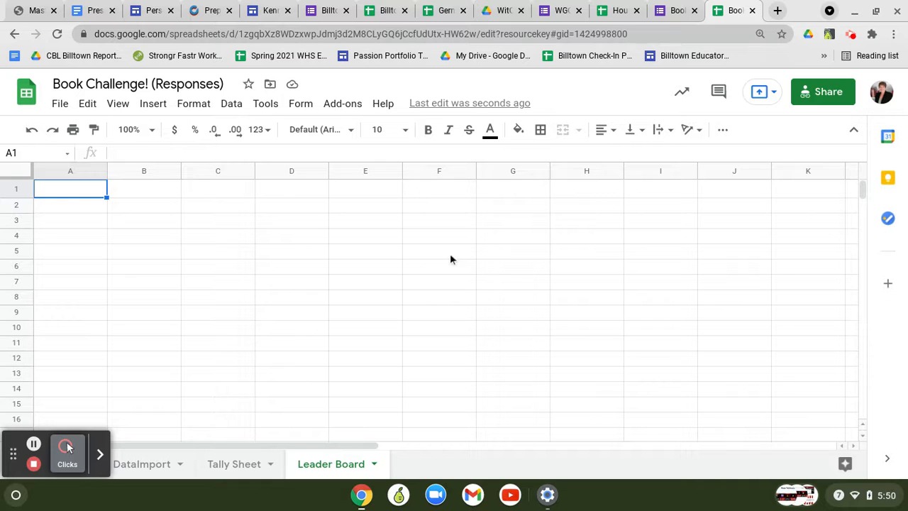
Start an IMPORTRANGE formula in cell F10 of the Leader Board with the copied spreadsheet ID after an opening parenthesis and quotation mark
left_click(437, 317)
left_click(440, 329)
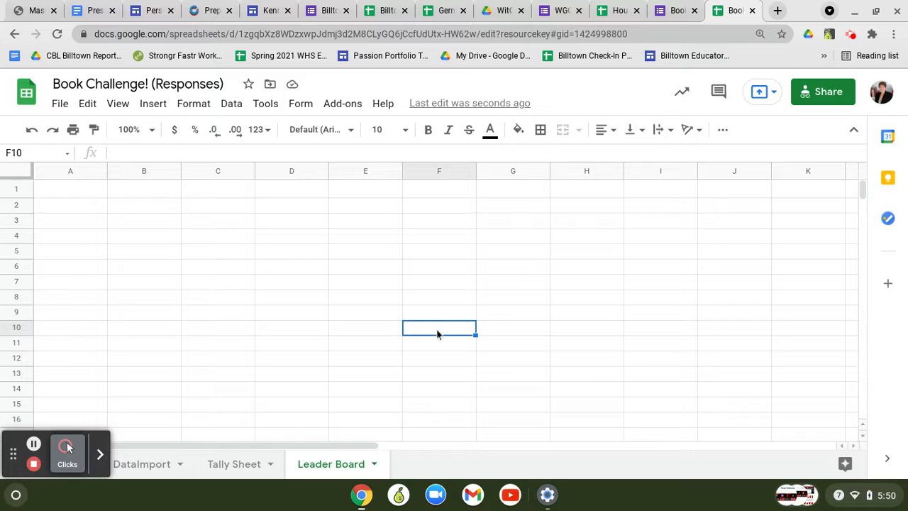
left_click(212, 151)
double_click(455, 329)
type("=")
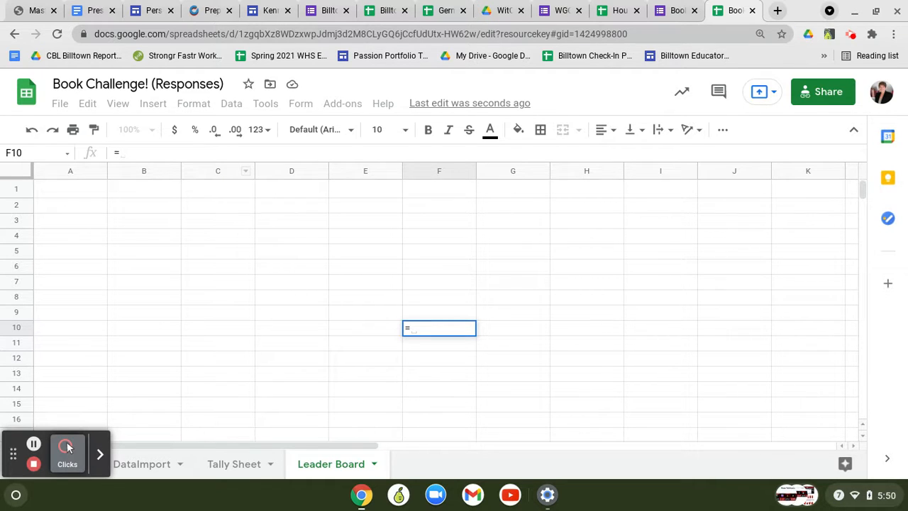
type("IMPORTA")
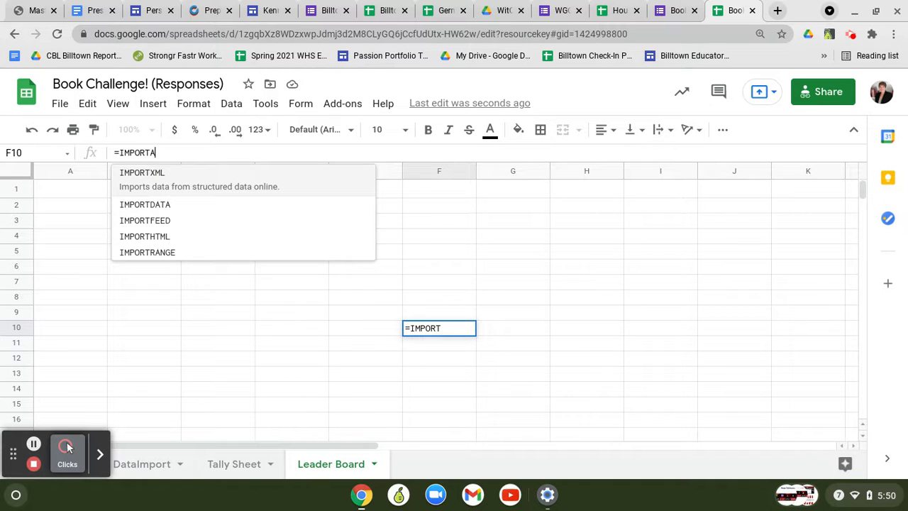
key("BackSpace")
type("RANGE")
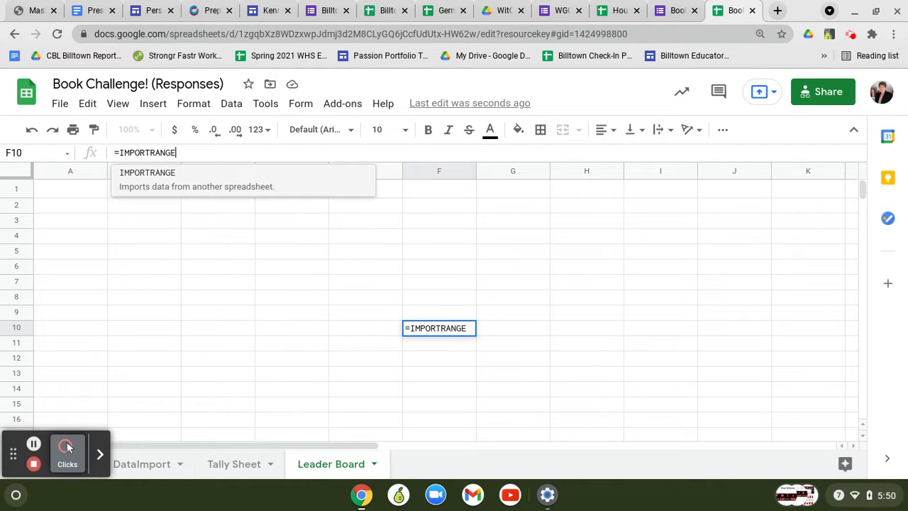
type("(")
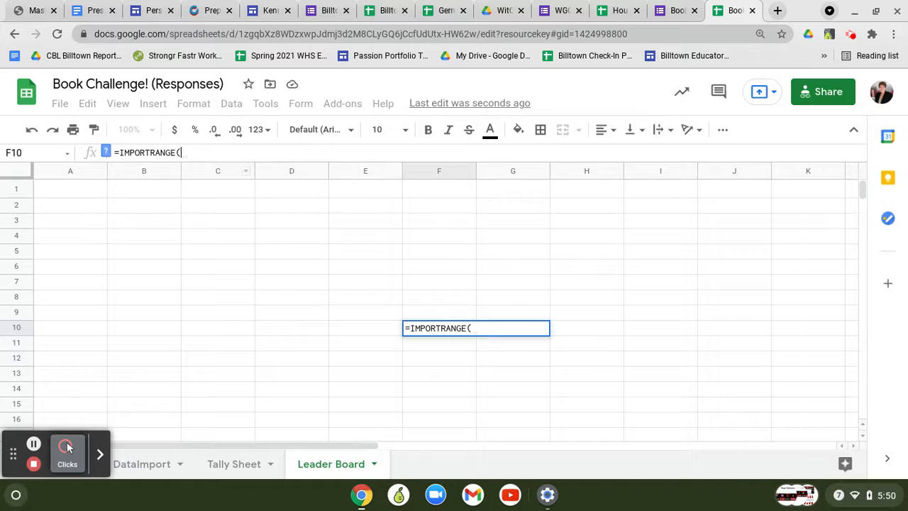
type("\"")
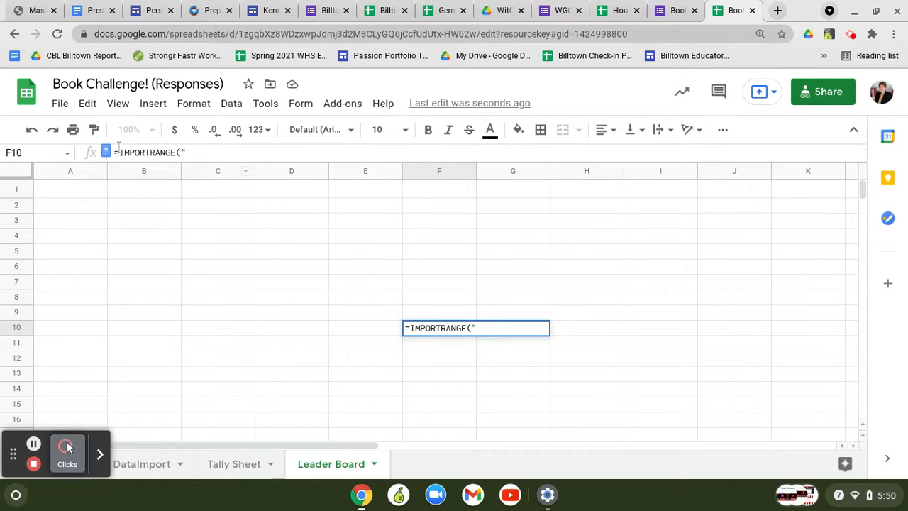
right_click(190, 153)
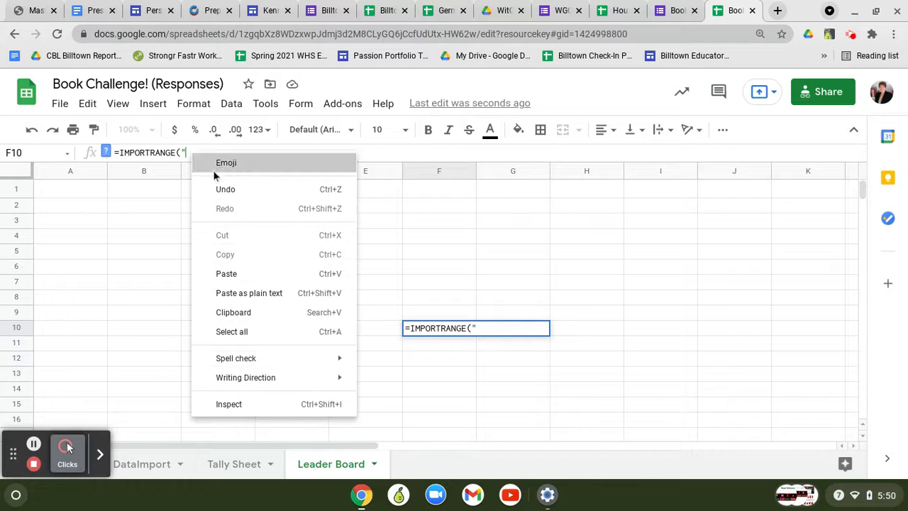
left_click(236, 274)
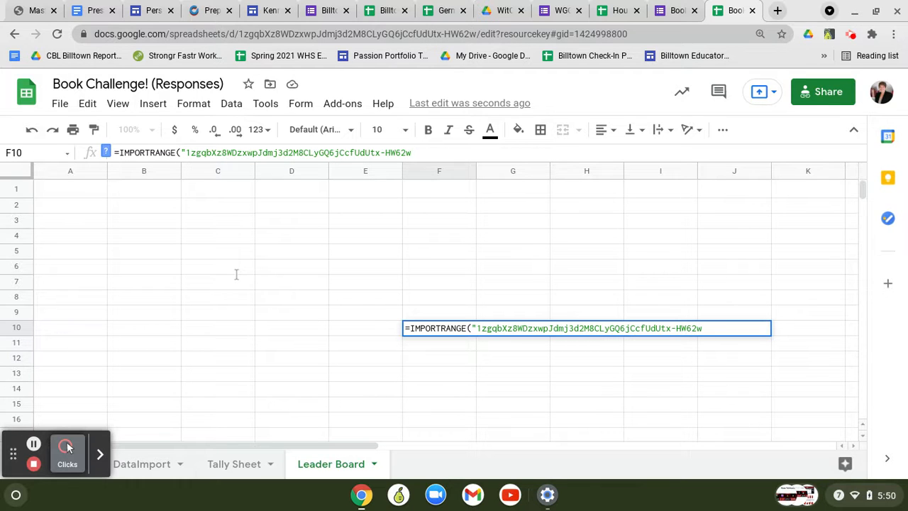
Check the ID's ending in the House Points Dashboard formula and close the spreadsheet ID in F10's formula with a quotation mark and comma
left_click(564, 8)
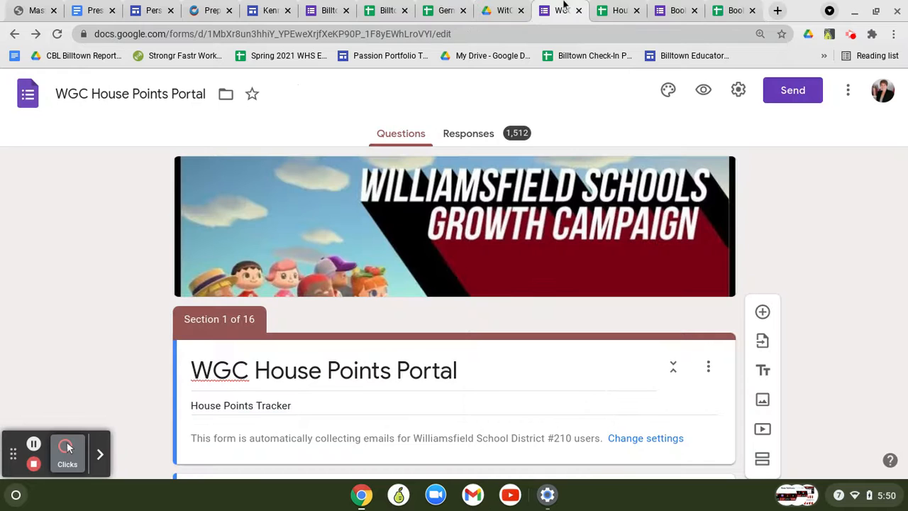
left_click(611, 9)
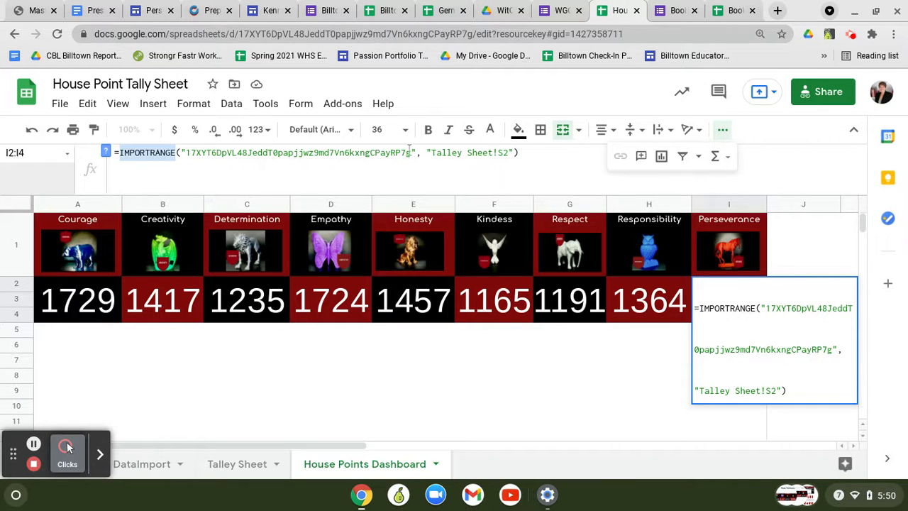
left_click(742, 6)
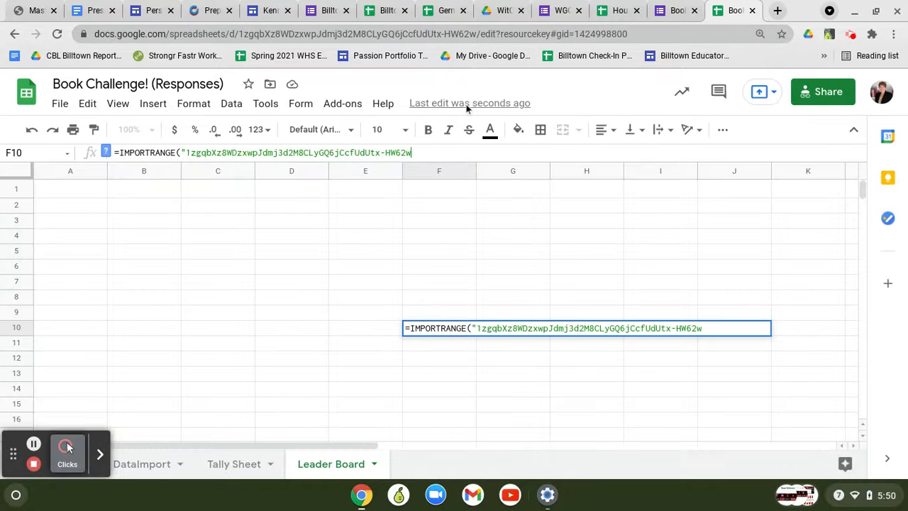
type("\",")
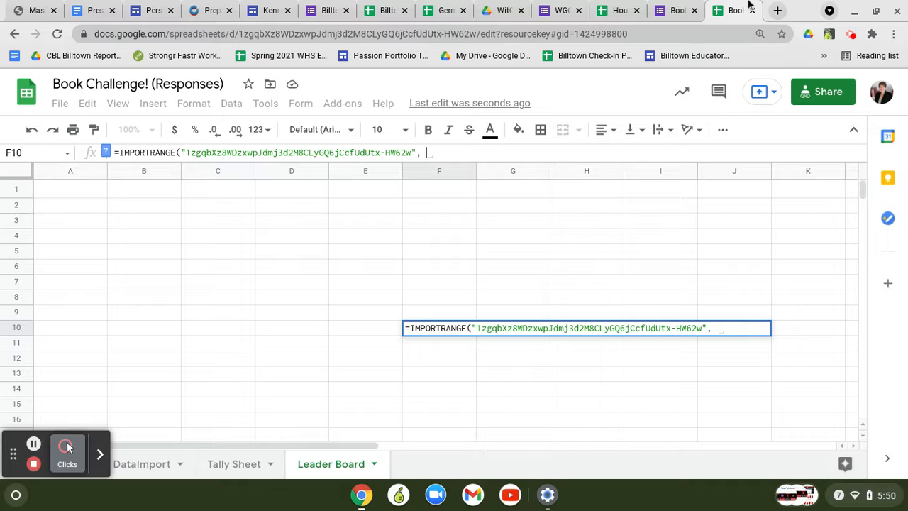
Check the sheet reference in the House Points Dashboard formula and add an opening quotation mark and Tally Sheet! to the F10 formula
left_click(617, 6)
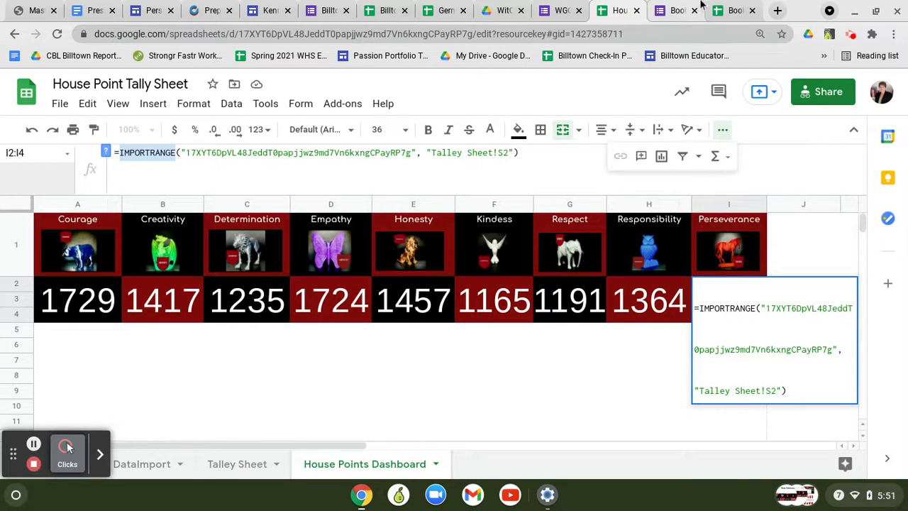
left_click(727, 9)
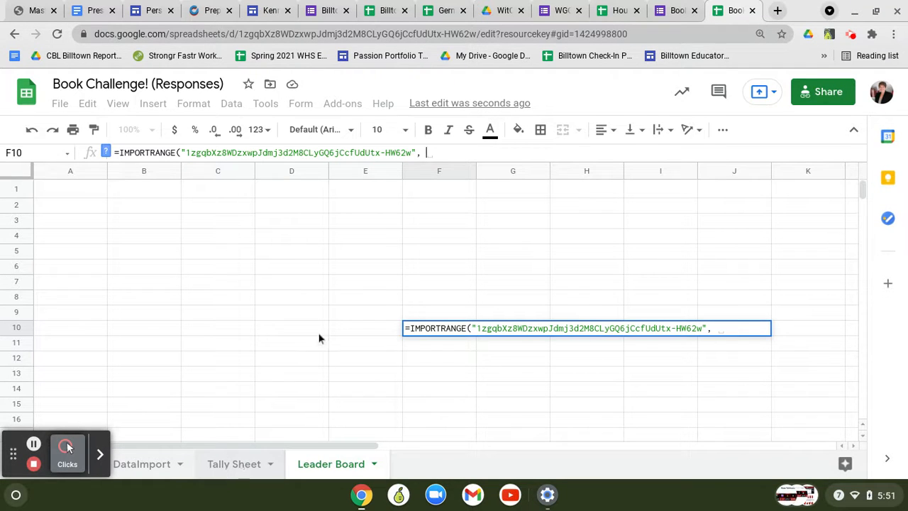
type("\"T")
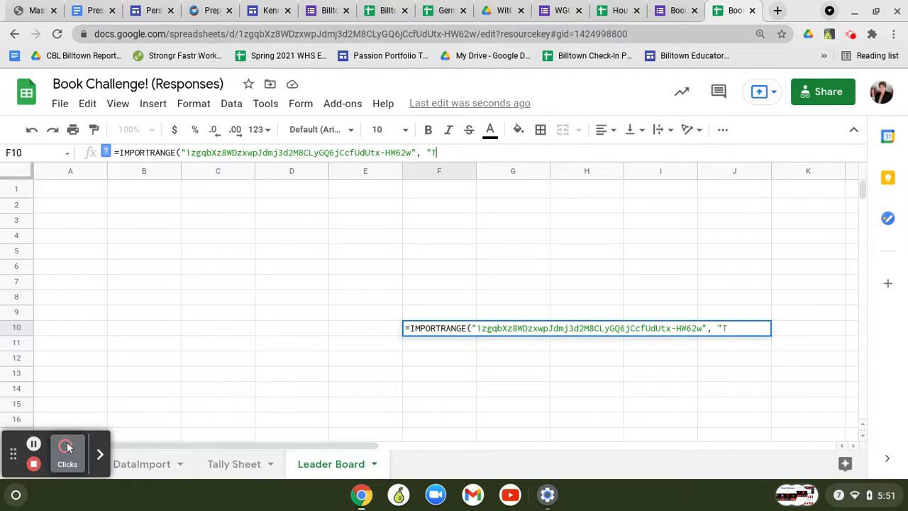
type("ally Sheet!")
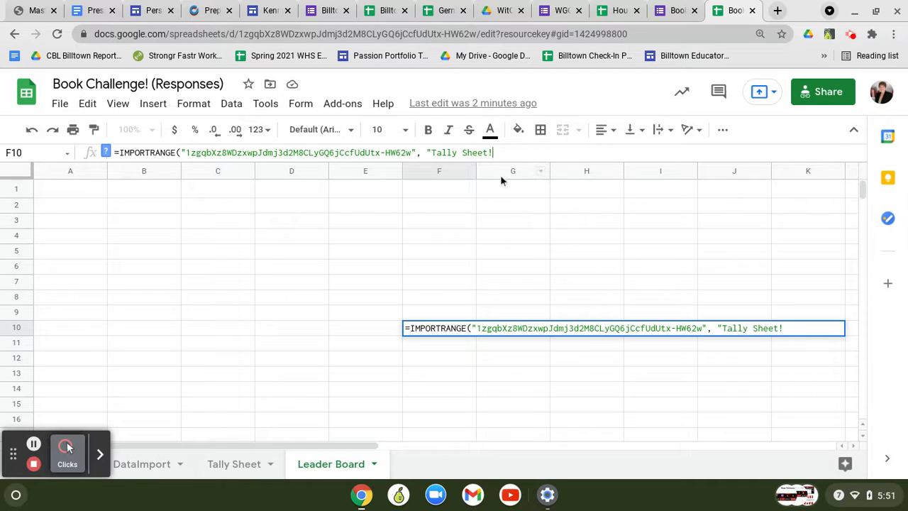
Check the cell reference in the Perseverance formula and add F2 with a closing quotation mark to the Leader Board's F10 formula
left_click(614, 10)
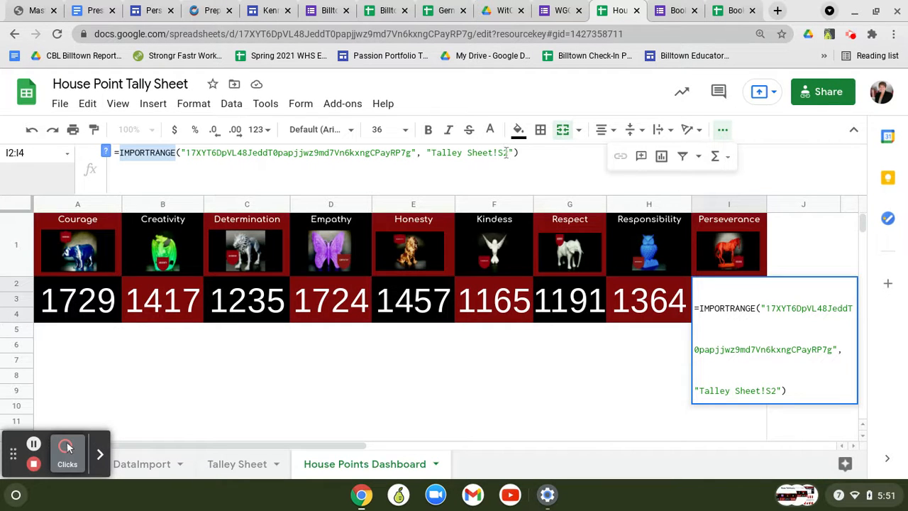
left_click(506, 153)
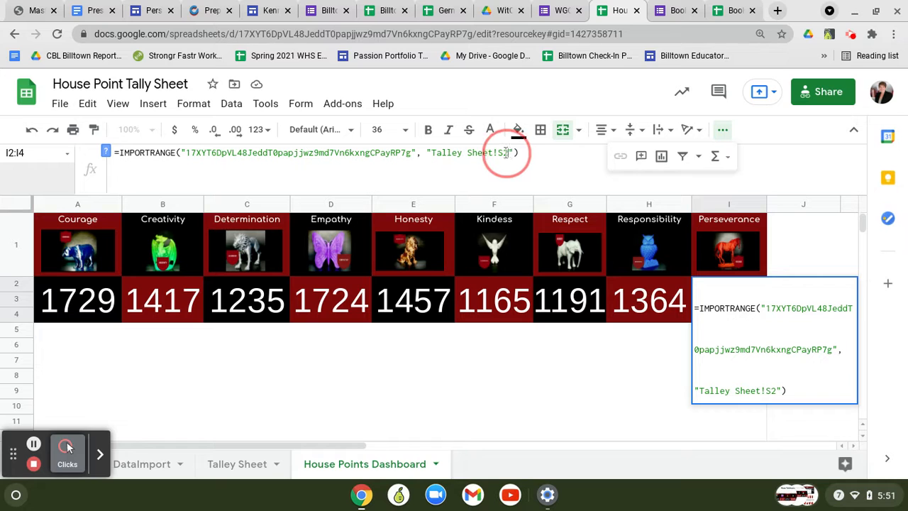
double_click(505, 153)
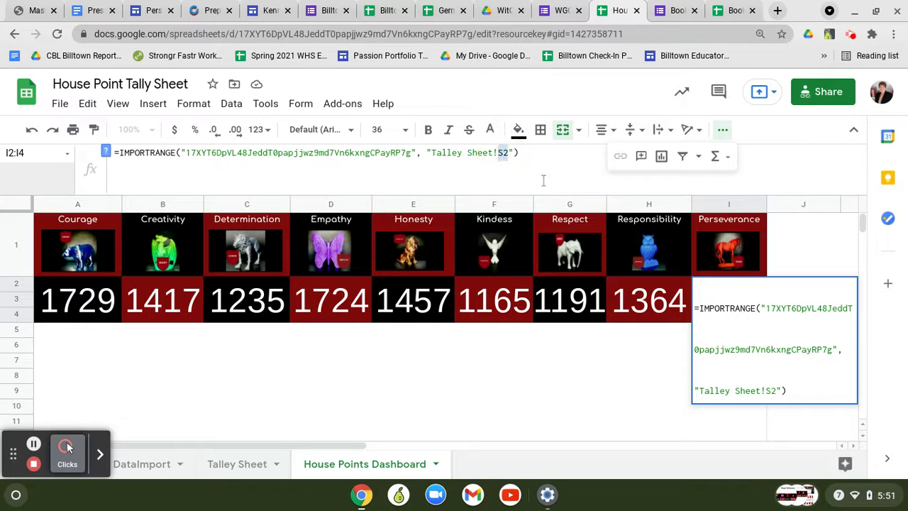
left_click(734, 9)
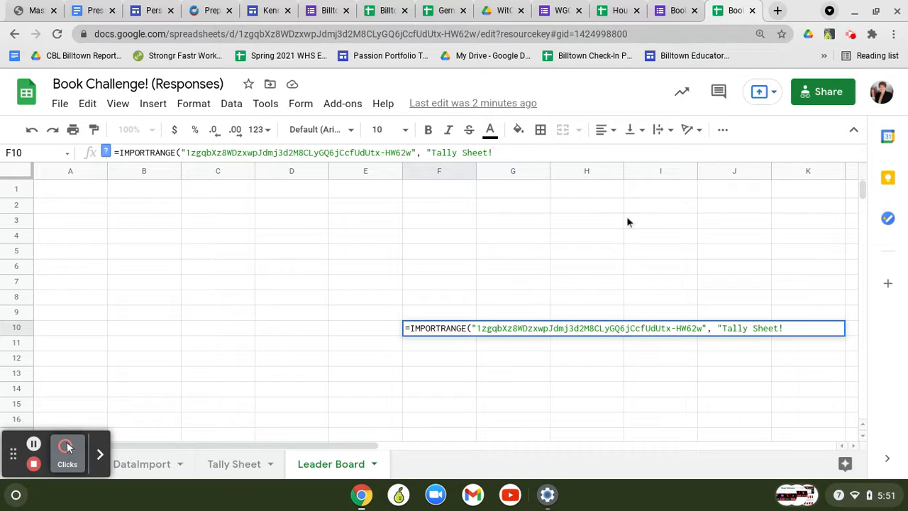
type("F2")
Compare the ending of the Perseverance formula and complete the F10 IMPORTRANGE formula with a closing parenthesis
left_click(620, 8)
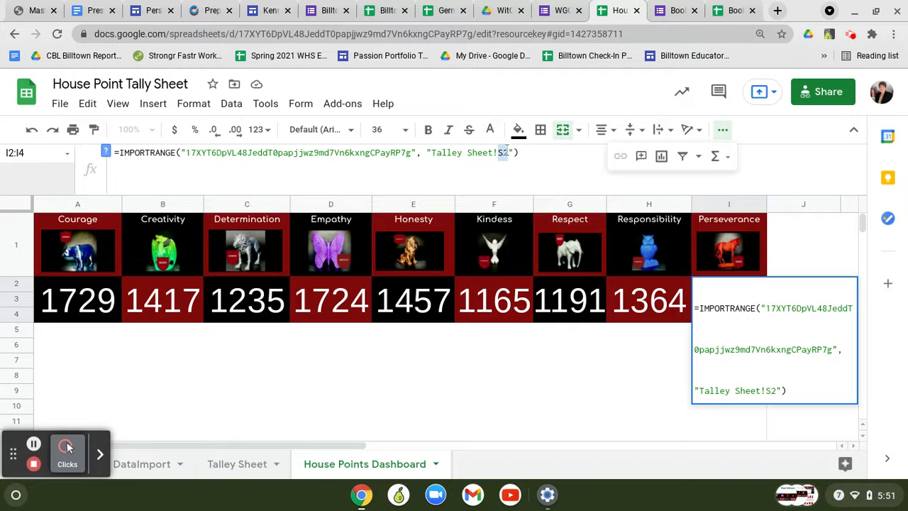
left_click(734, 10)
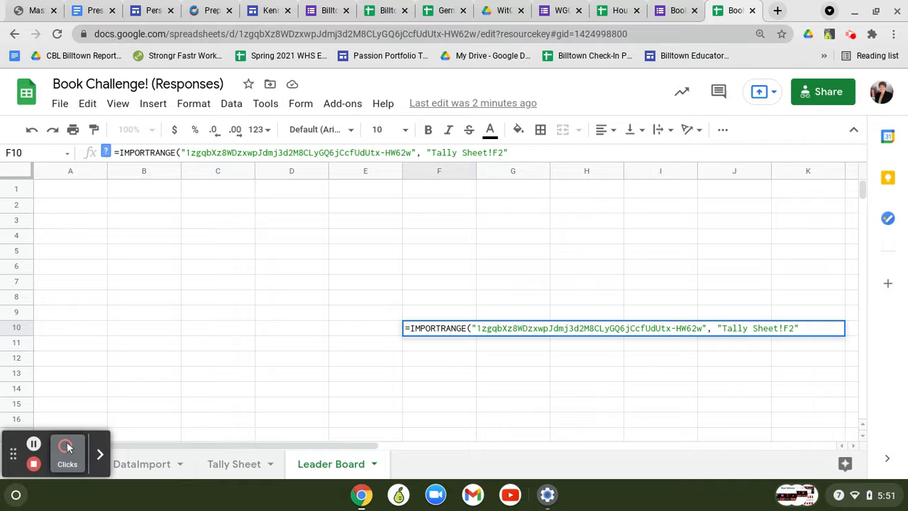
type(")")
key("Return")
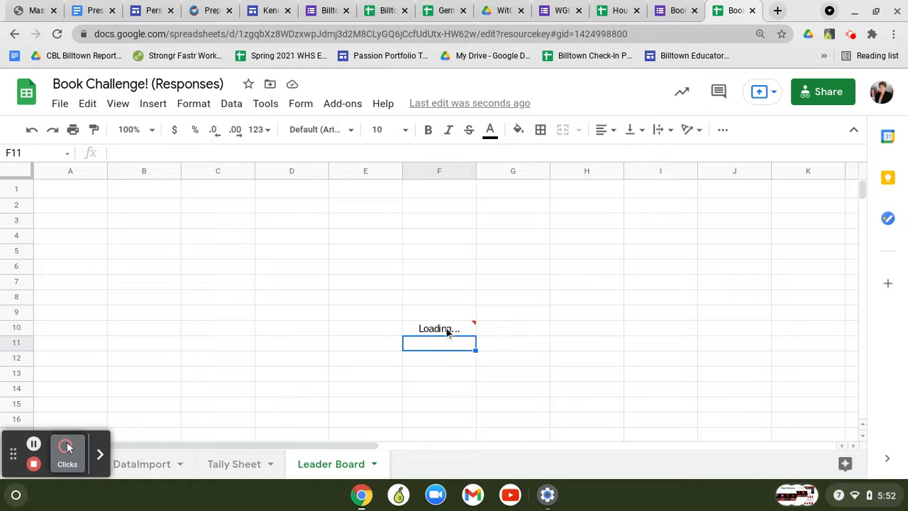
Re-enter the IMPORTRANGE formula in F10 to reload its imported data
mouse_move(448, 330)
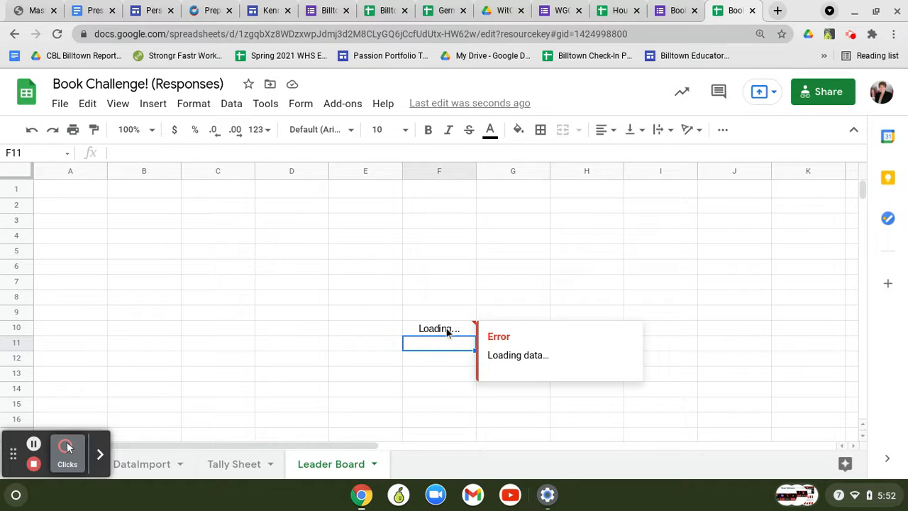
left_click(447, 331)
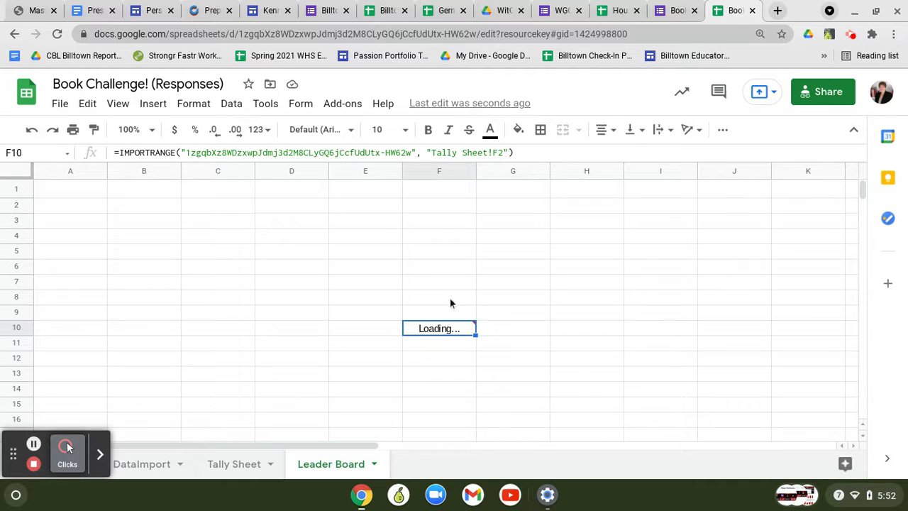
left_click(523, 152)
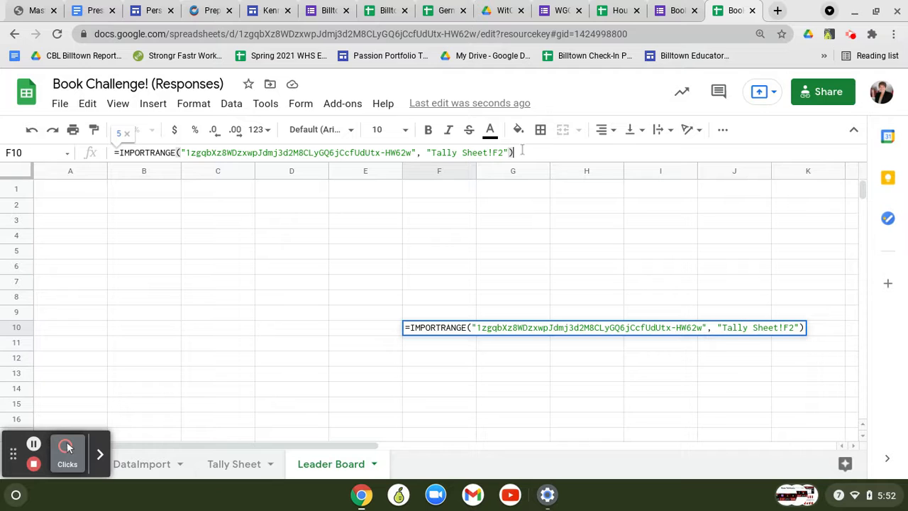
key("Return")
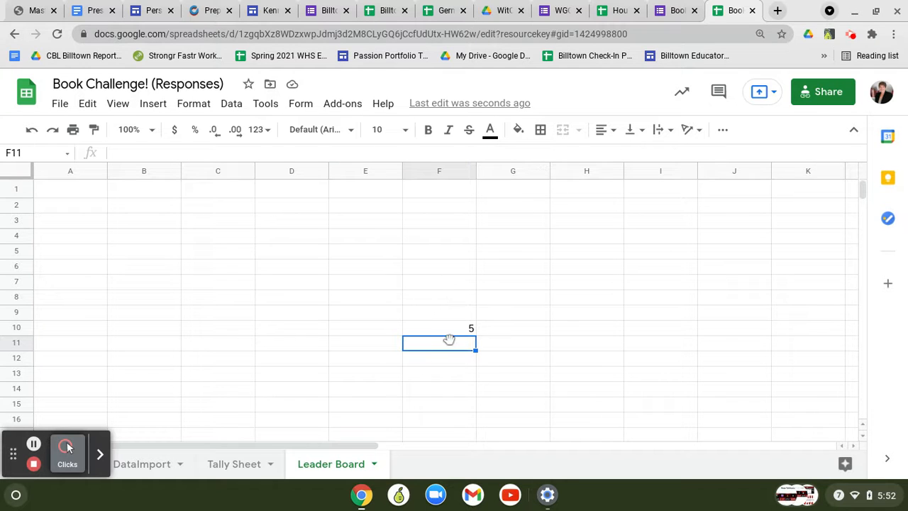
Copy the full IMPORTRANGE formula text from F10 and paste it into G10
left_click(457, 333)
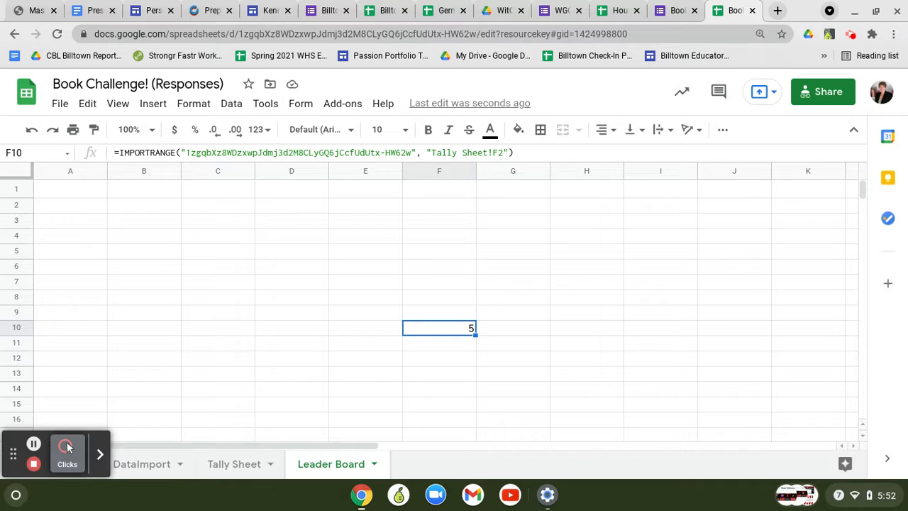
left_click_drag(542, 152, 109, 153)
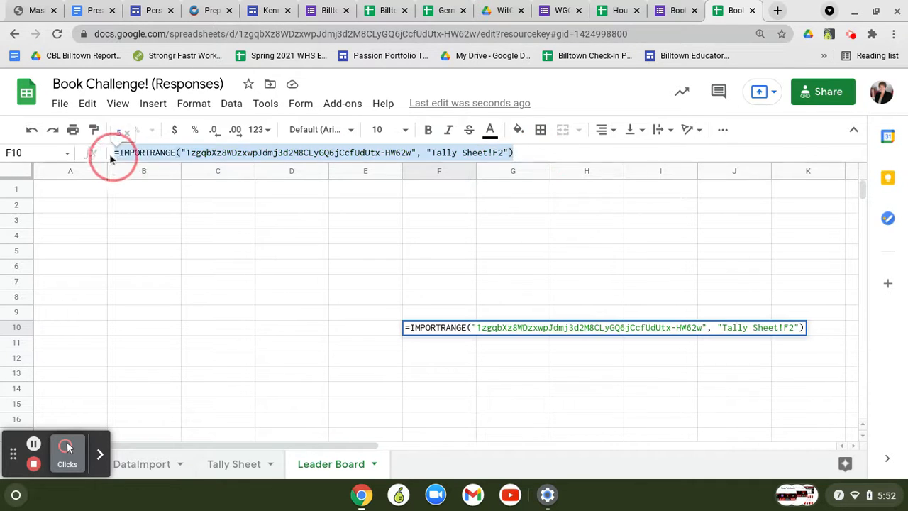
right_click(125, 155)
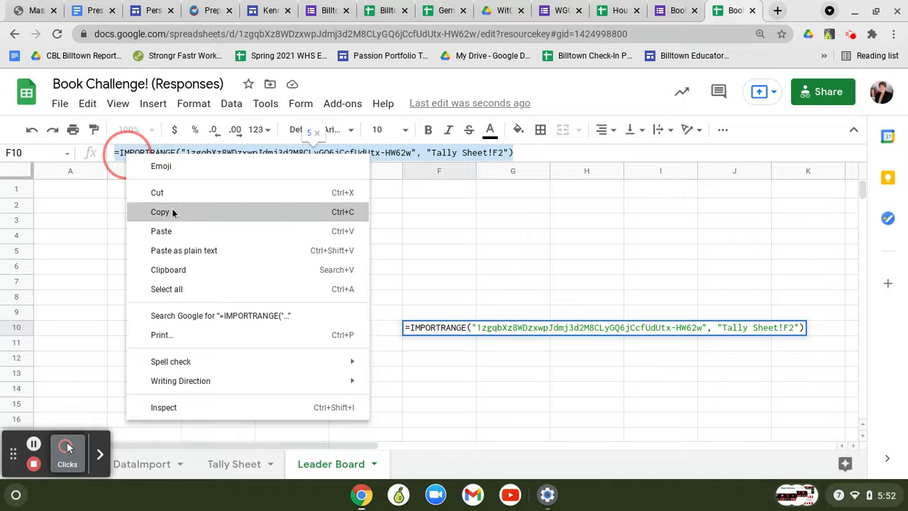
left_click(172, 212)
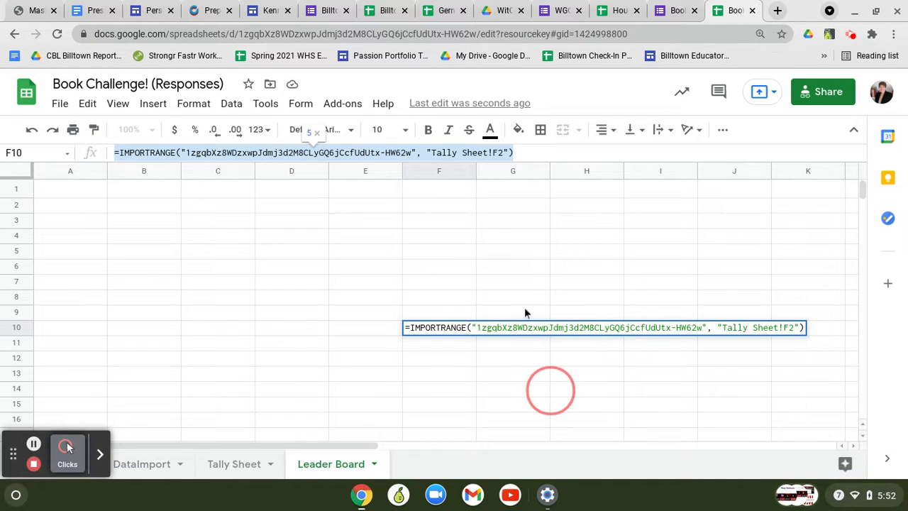
left_click(503, 332)
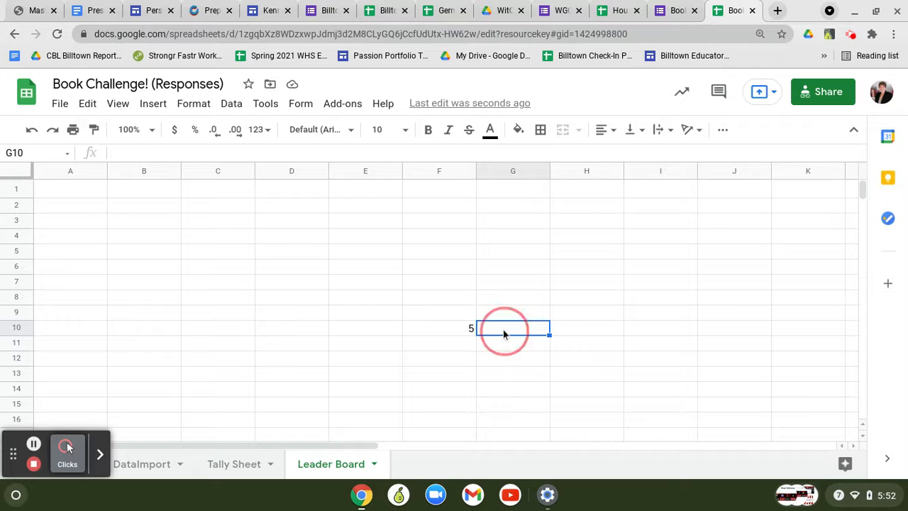
right_click(503, 332)
left_click(590, 170)
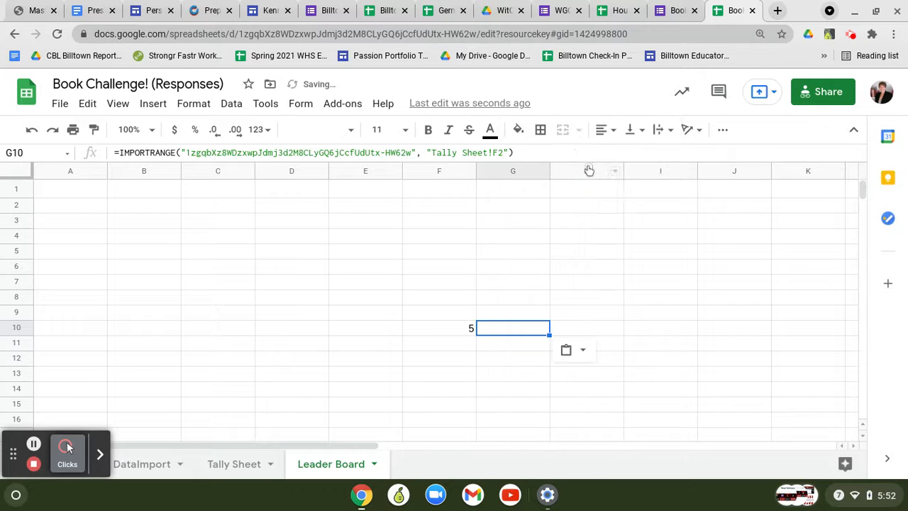
Change the reference in the G10 formula to Tally Sheet!G2 and re-enter the formula to reload its data
left_click(494, 153)
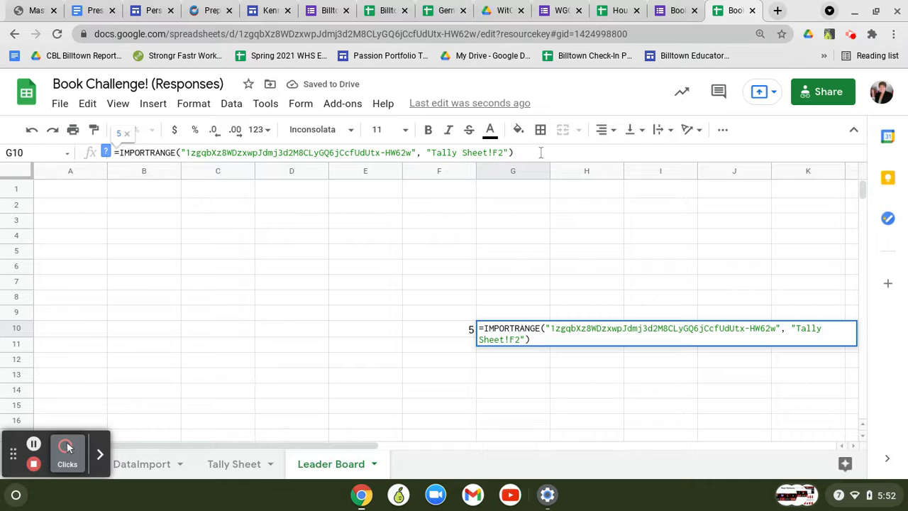
key("BackSpace")
type("G")
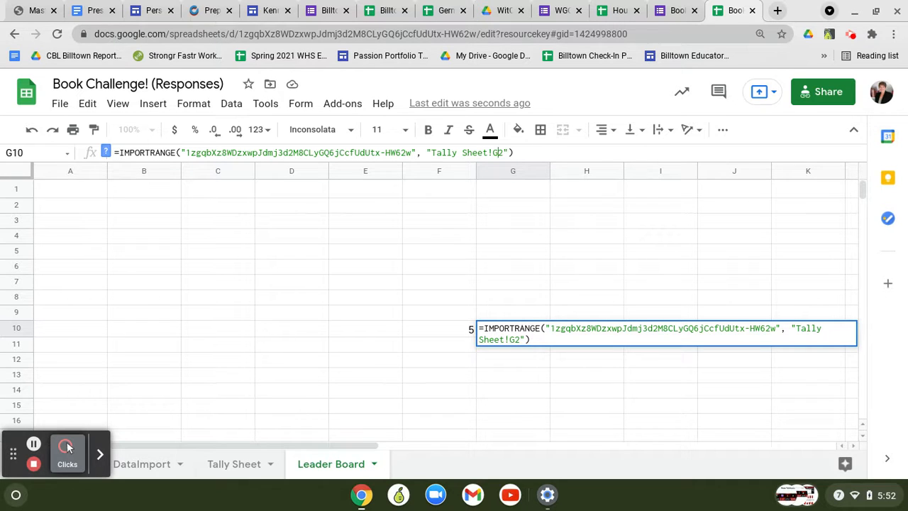
key("Return")
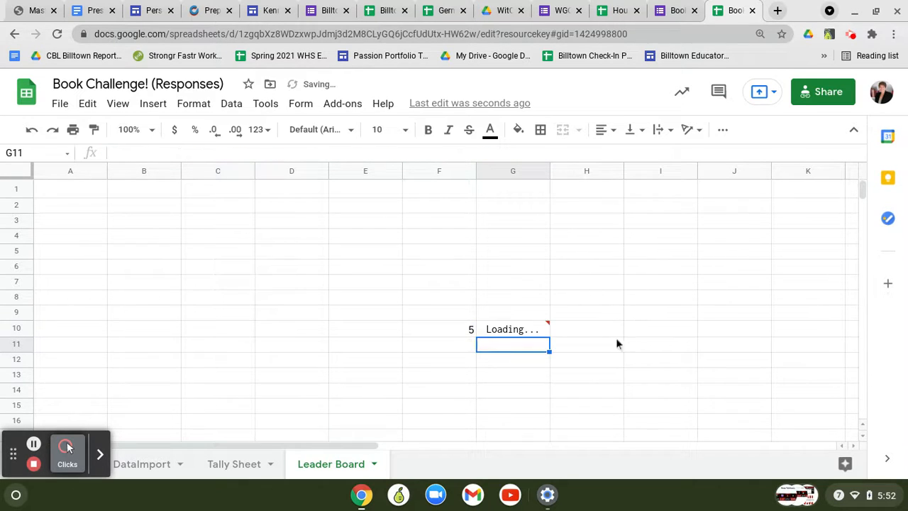
left_click(530, 333)
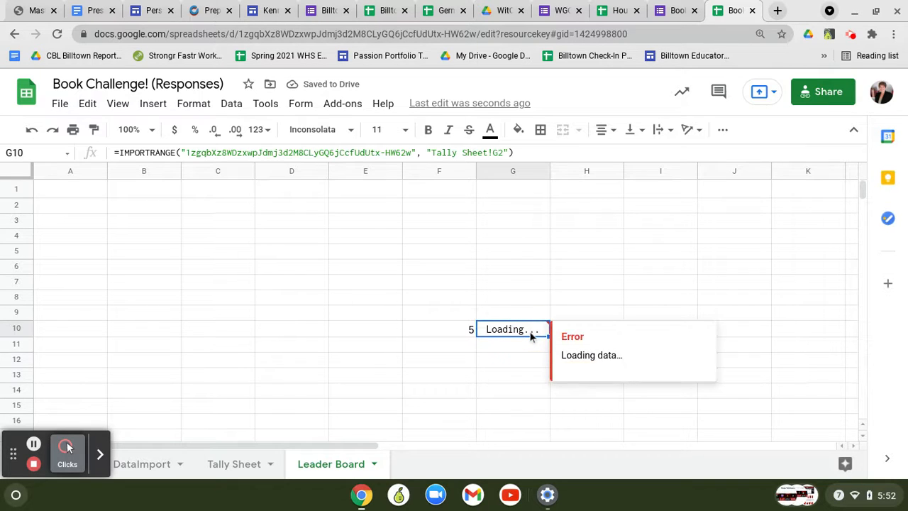
left_click(569, 150)
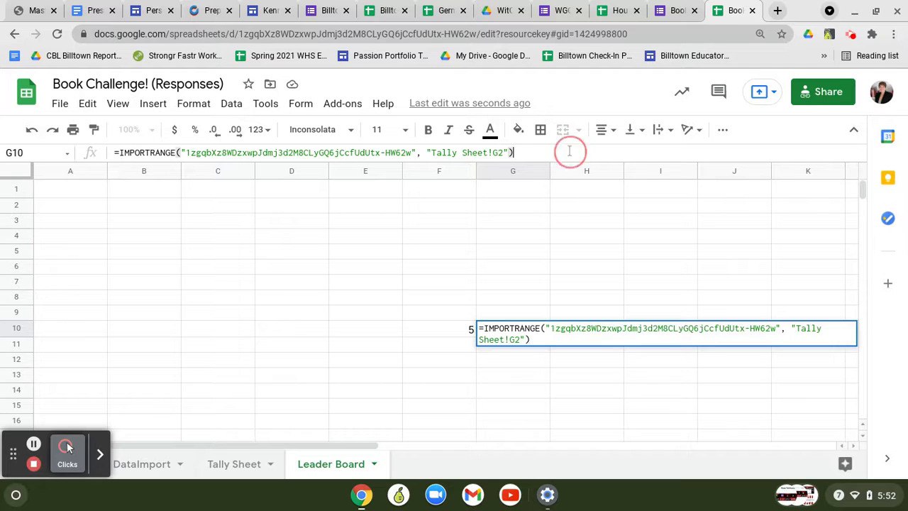
key("Return")
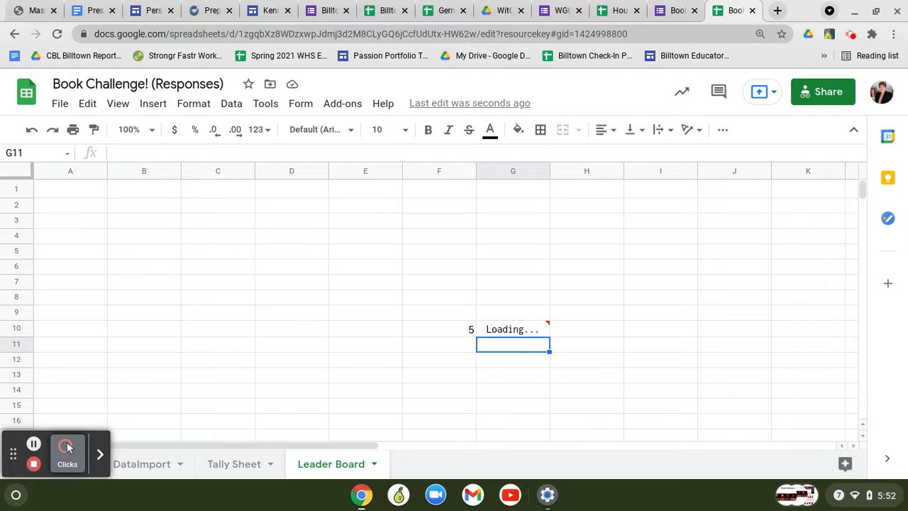
Paste the copied IMPORTRANGE formula into H10 and change its reference to Tally Sheet!H2
left_click(567, 328)
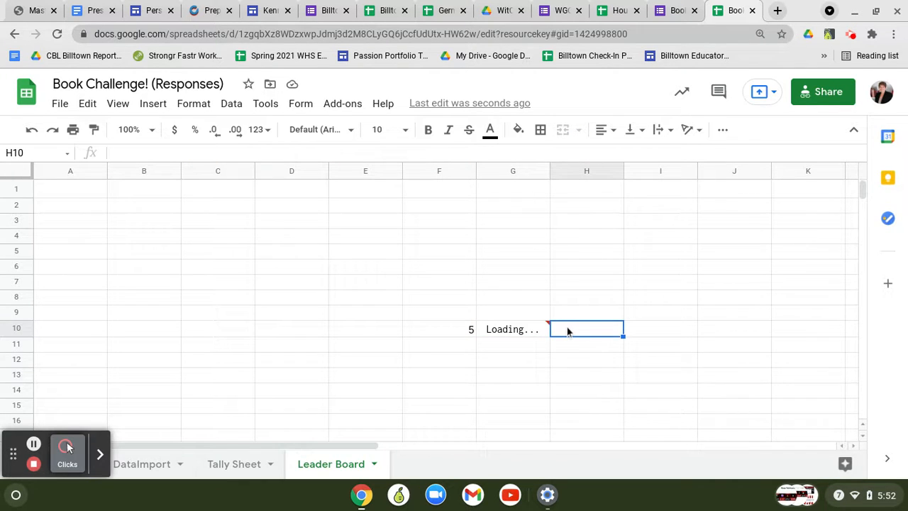
right_click(567, 327)
left_click(635, 175)
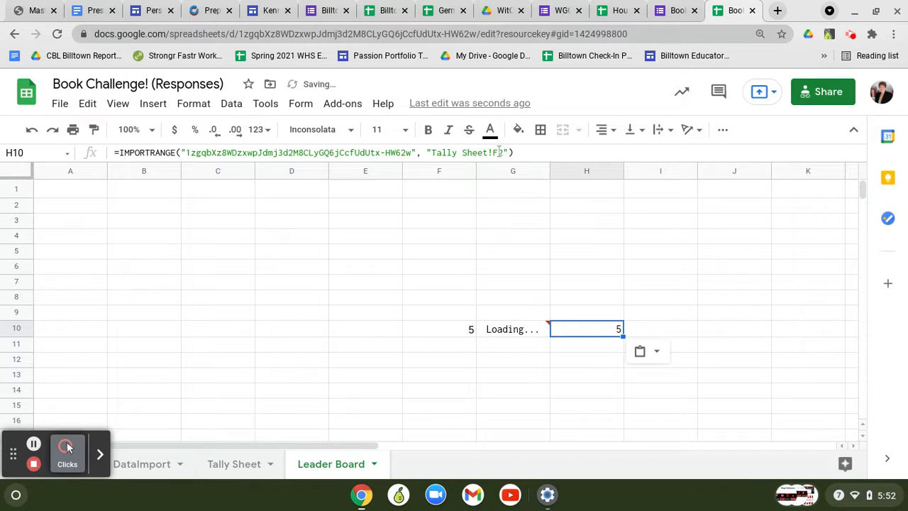
left_click(499, 152)
key("BackSpace")
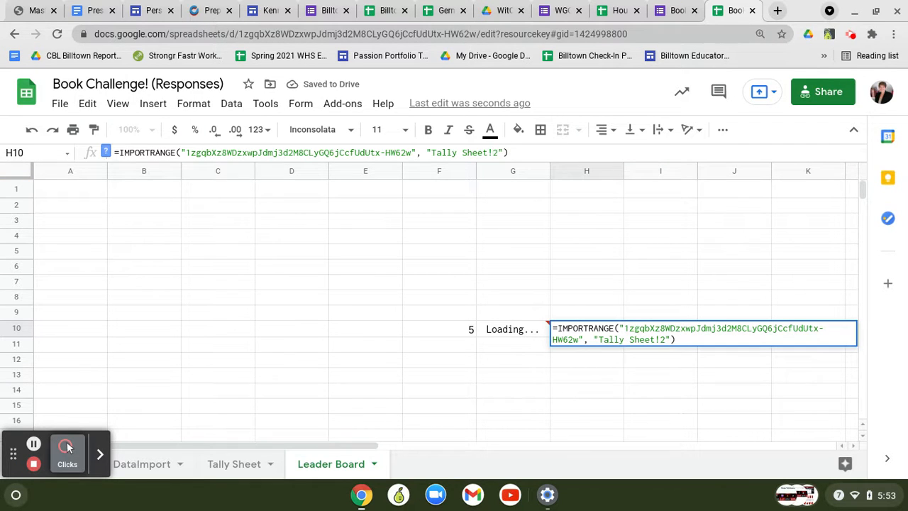
type("H")
key("Return")
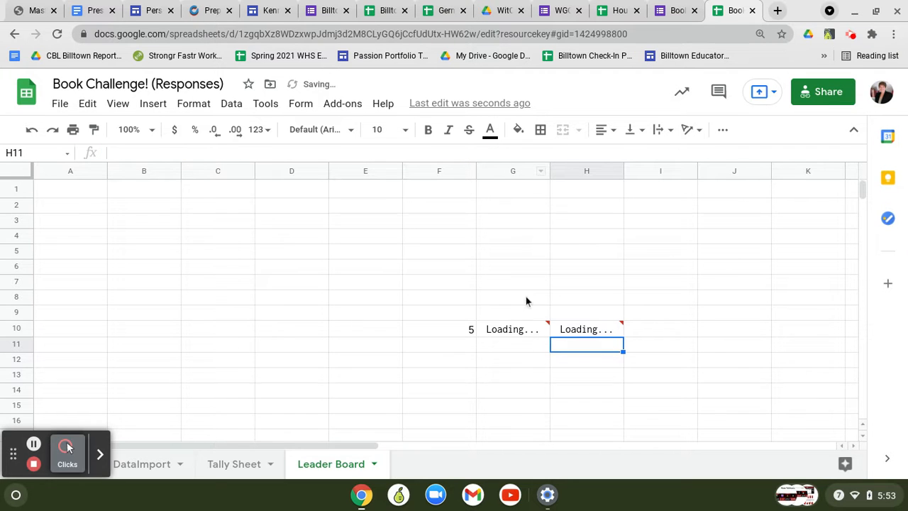
Compare the imported values in G10 and H10 with the Tally Sheet totals and the merged layout of the House Points Dashboard
left_click(514, 395)
left_click(508, 335)
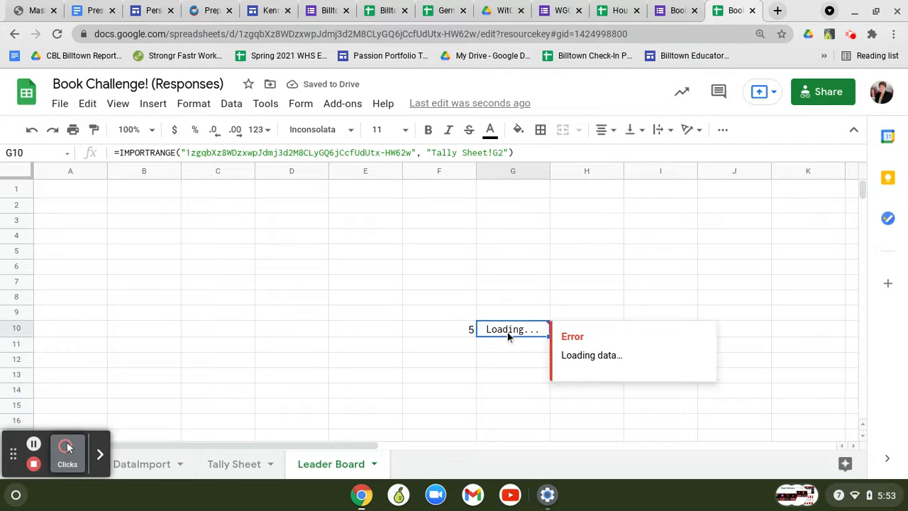
left_click(503, 380)
left_click(602, 334)
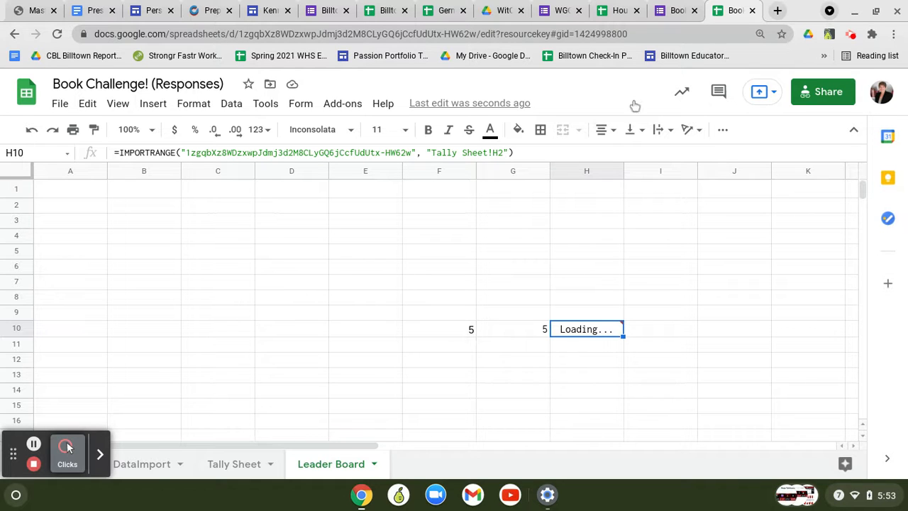
left_click(225, 475)
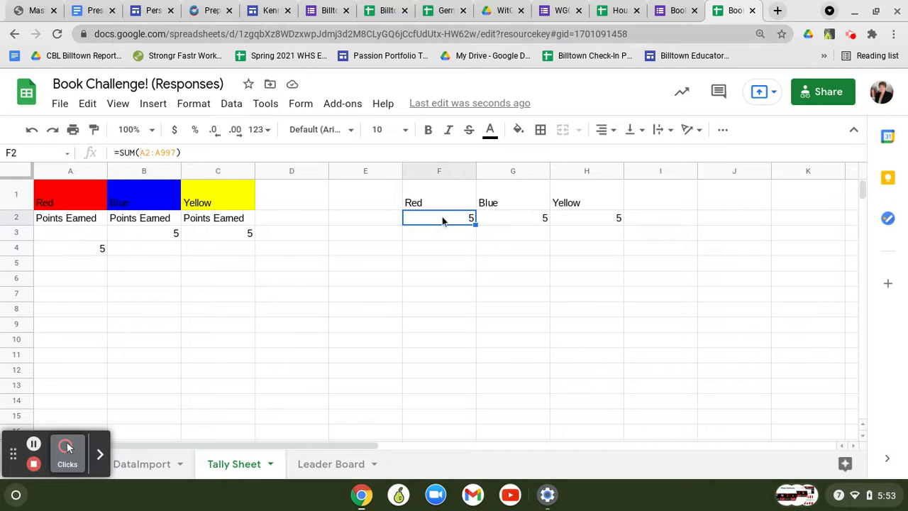
left_click(616, 10)
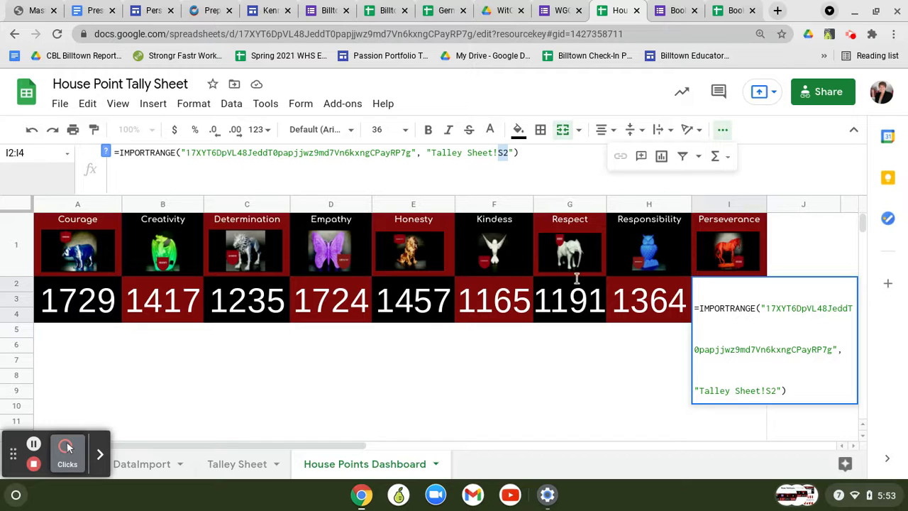
left_click(509, 349)
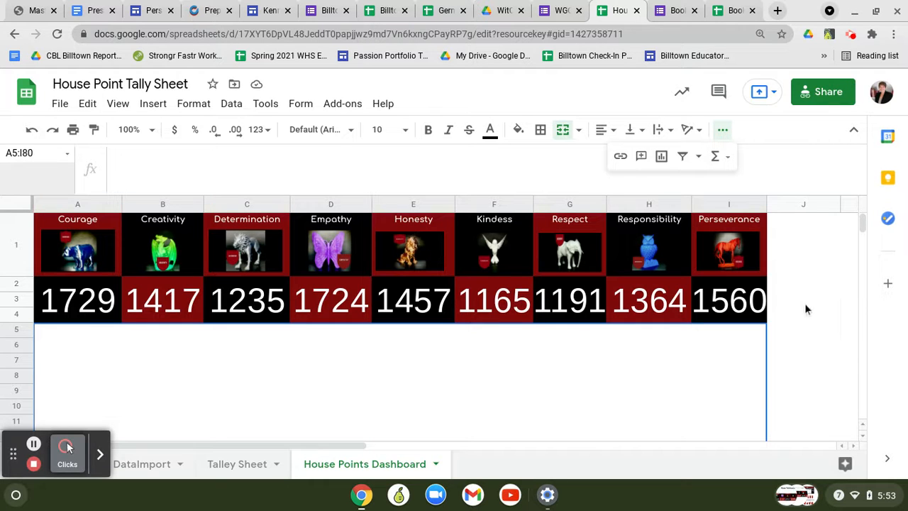
Return to the Leader Board sheet of the Book Challenge spreadsheet and merge the blank cells A1:Q6
left_click(745, 8)
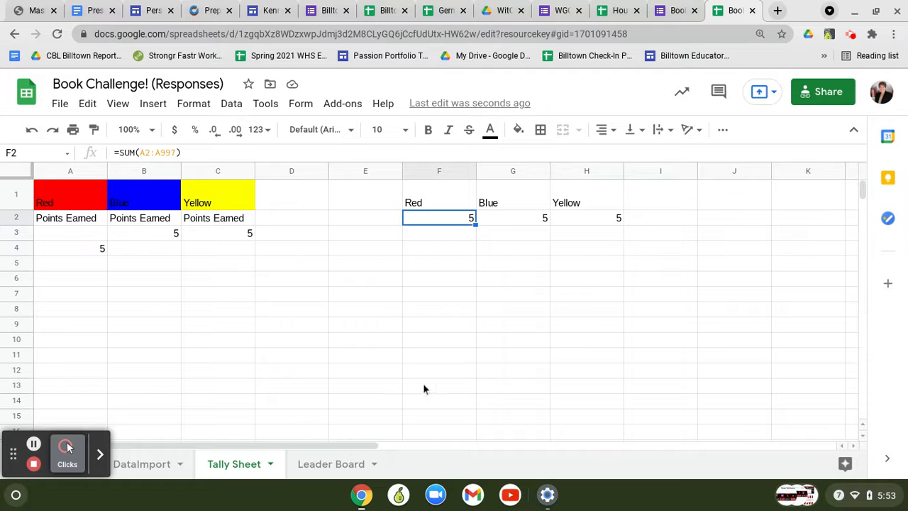
left_click(312, 472)
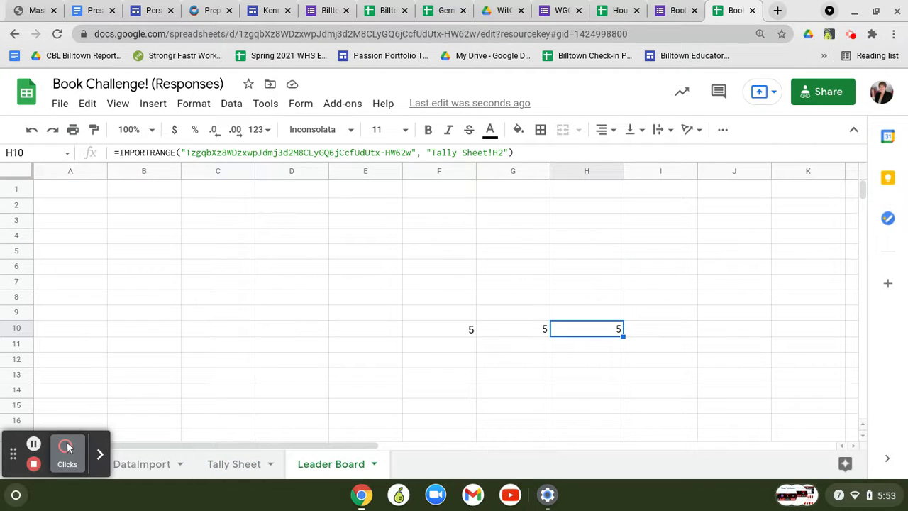
left_click_drag(73, 186, 786, 274)
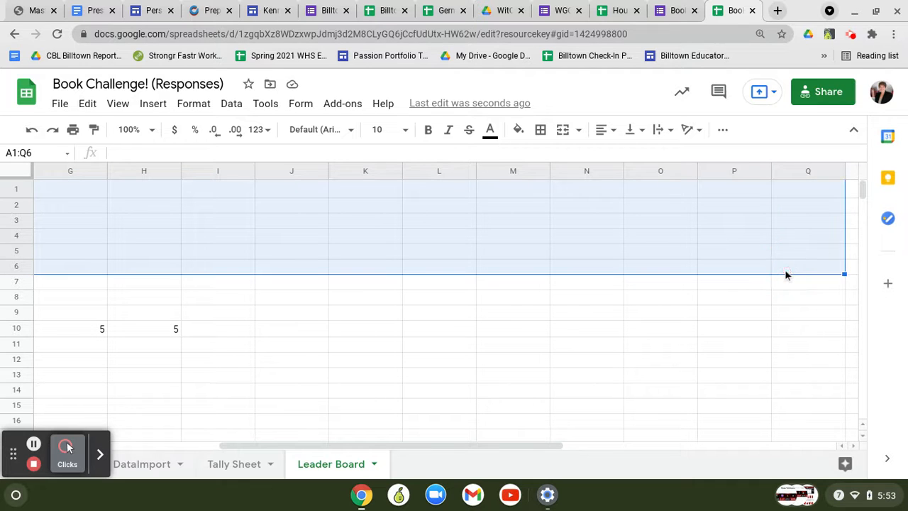
scroll(675, 315, "left", 5)
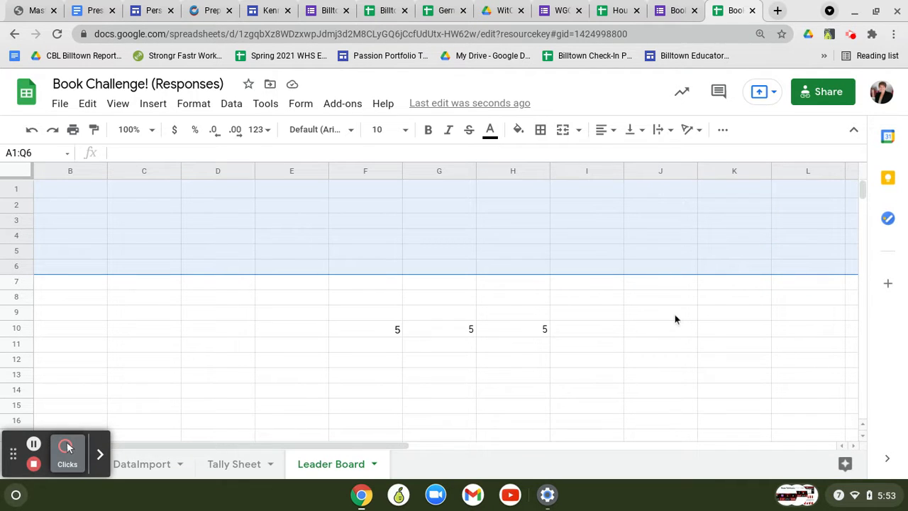
scroll(675, 319, "right", 1)
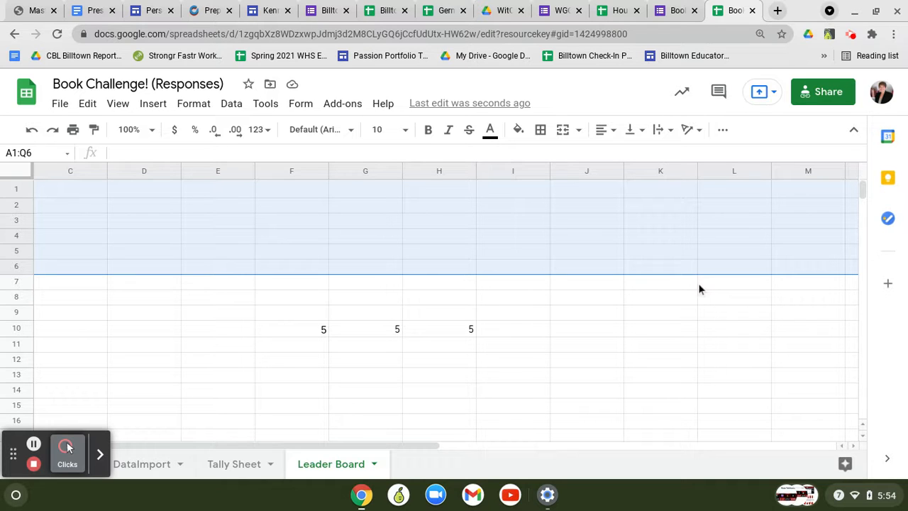
left_click(563, 130)
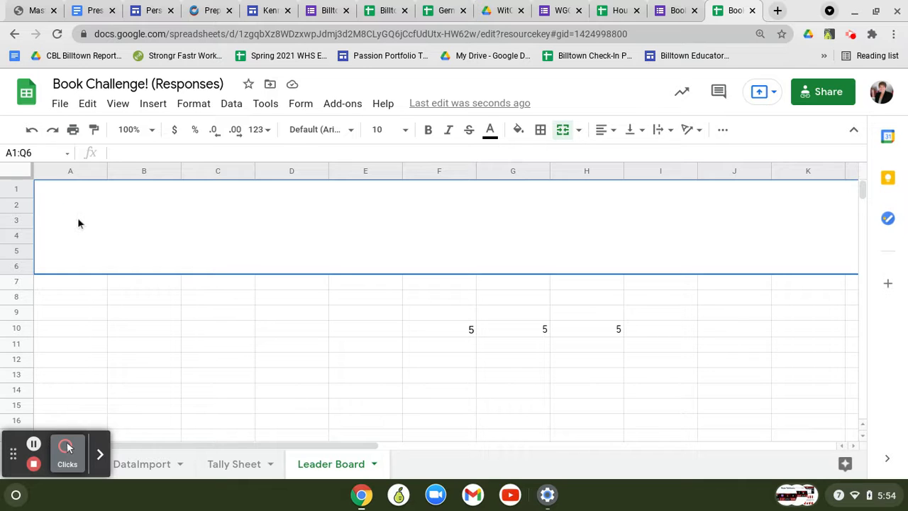
Merge the blank block A7:E16 beside the imported totals into one cell
mouse_move(78, 222)
left_mouse_down()
mouse_move(217, 300)
mouse_move(219, 255)
mouse_move(300, 338)
mouse_move(177, 328)
left_mouse_up()
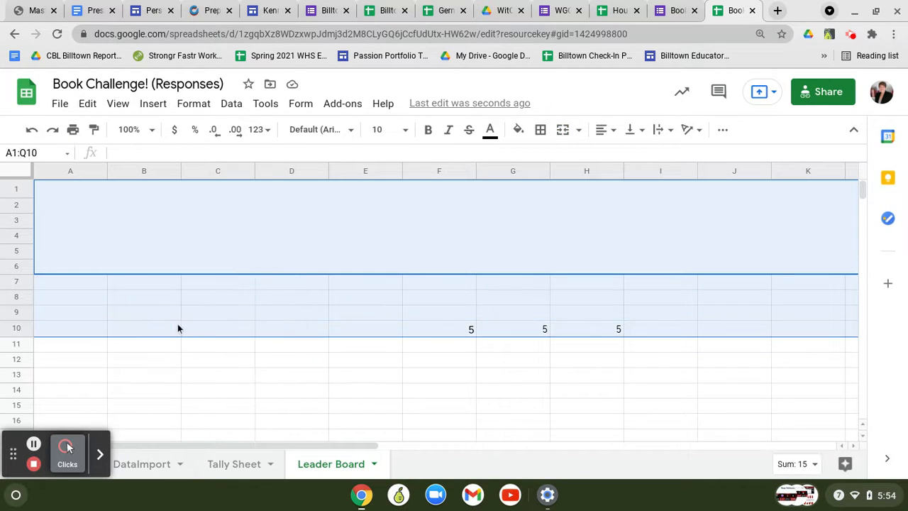
left_click(178, 328)
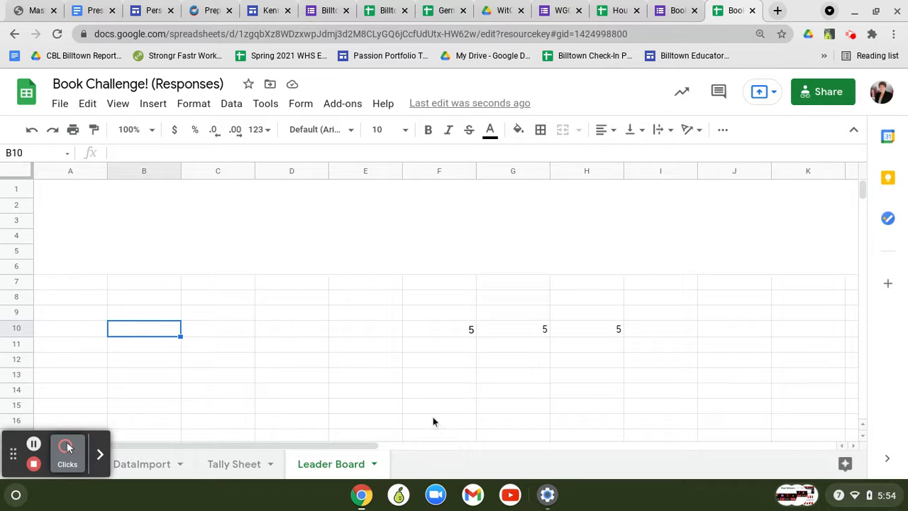
mouse_move(365, 421)
left_mouse_down()
mouse_move(239, 377)
mouse_move(205, 341)
mouse_move(126, 305)
mouse_move(95, 282)
mouse_move(88, 263)
mouse_move(345, 310)
mouse_move(295, 288)
mouse_move(95, 288)
left_mouse_up()
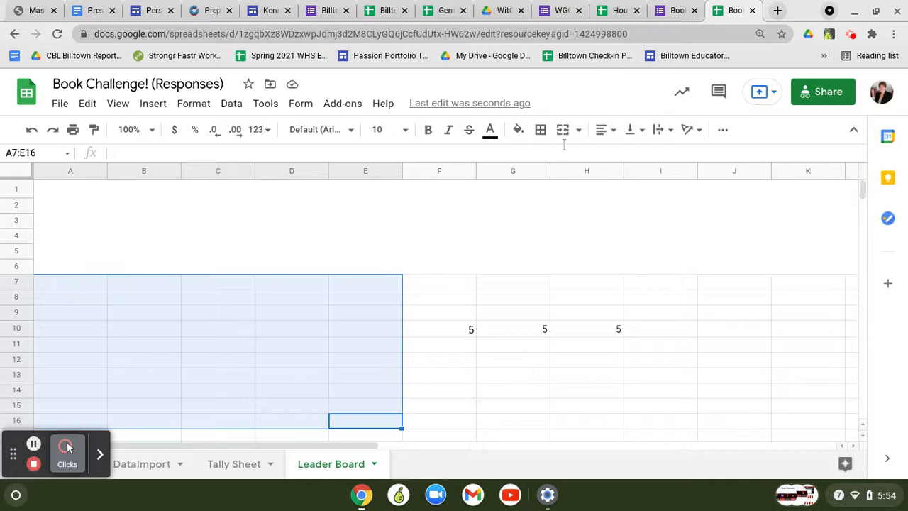
left_click(564, 130)
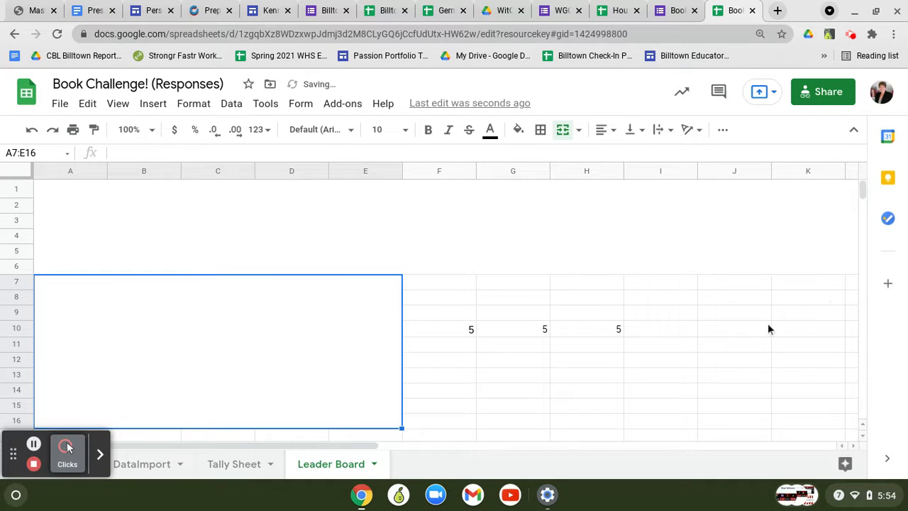
Merge the blank blocks I7:R19 beside the imported totals and F14:H17 below them
scroll(769, 325, "right", 2)
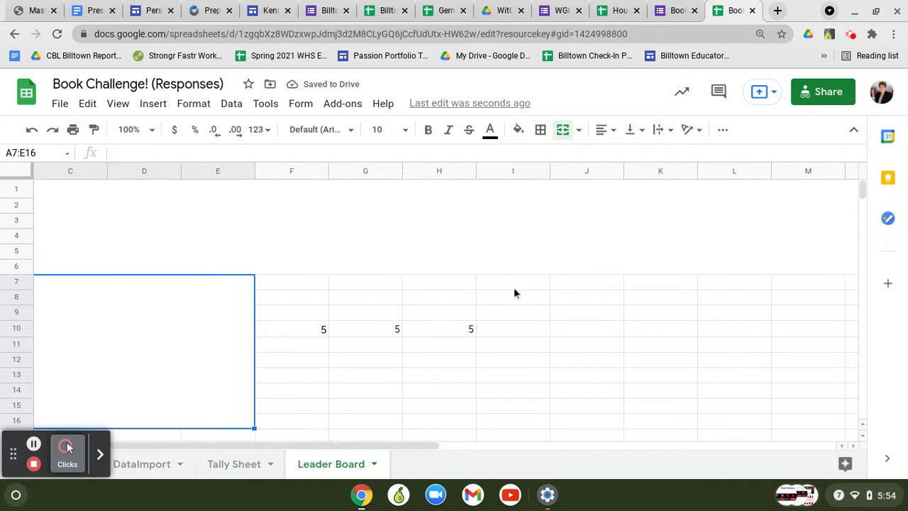
left_click_drag(509, 288, 890, 461)
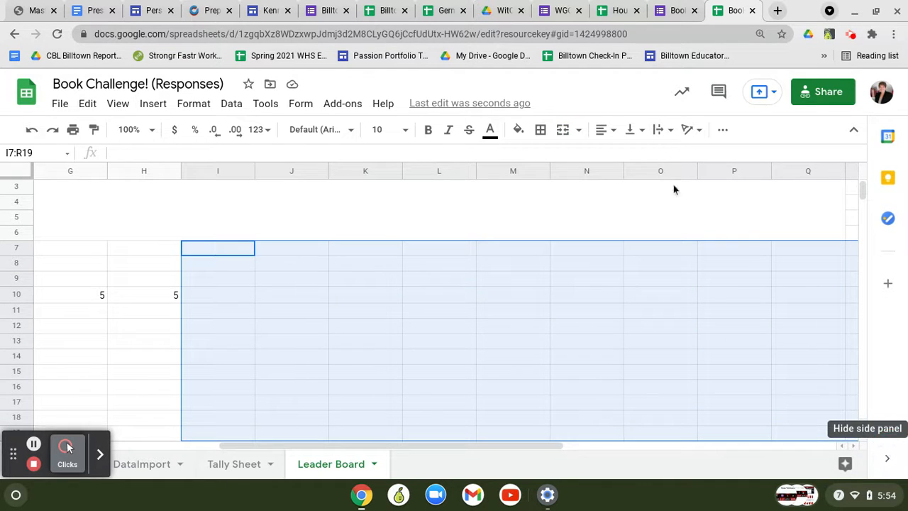
left_click(563, 132)
scroll(499, 302, "left", 6)
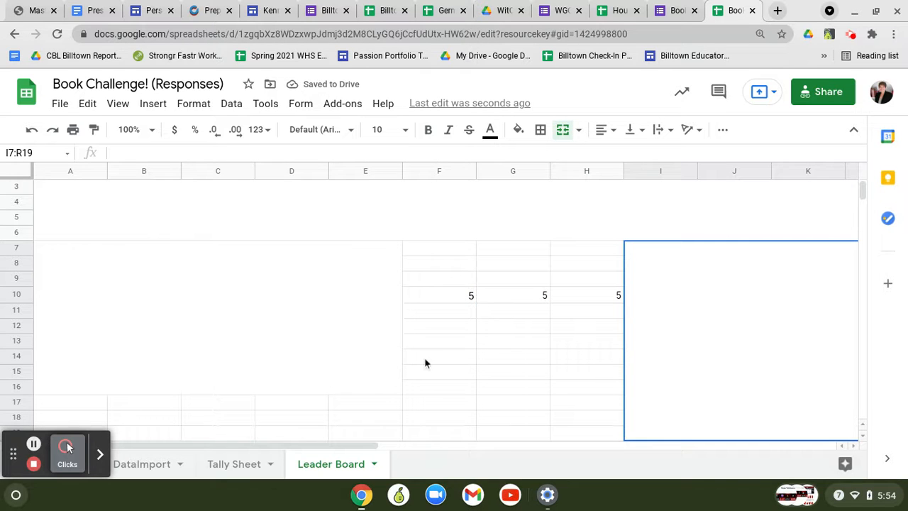
left_click_drag(407, 342, 458, 408)
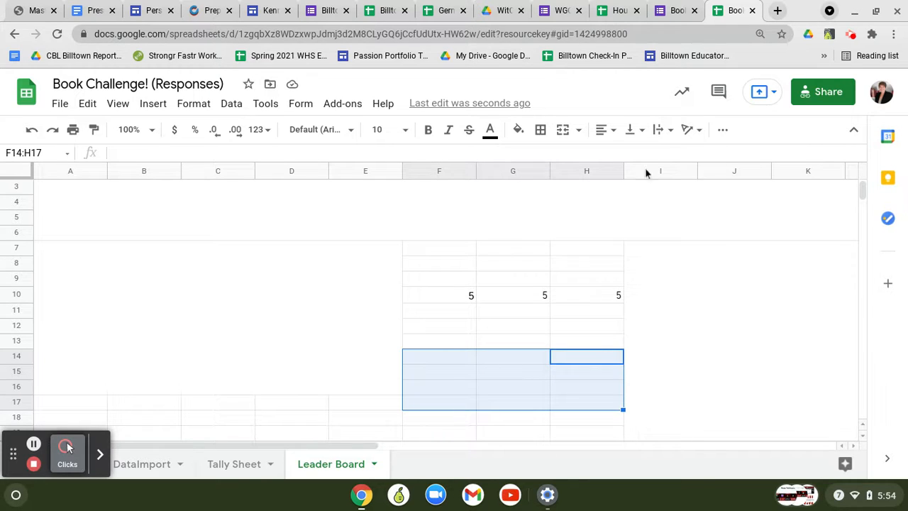
left_click(562, 130)
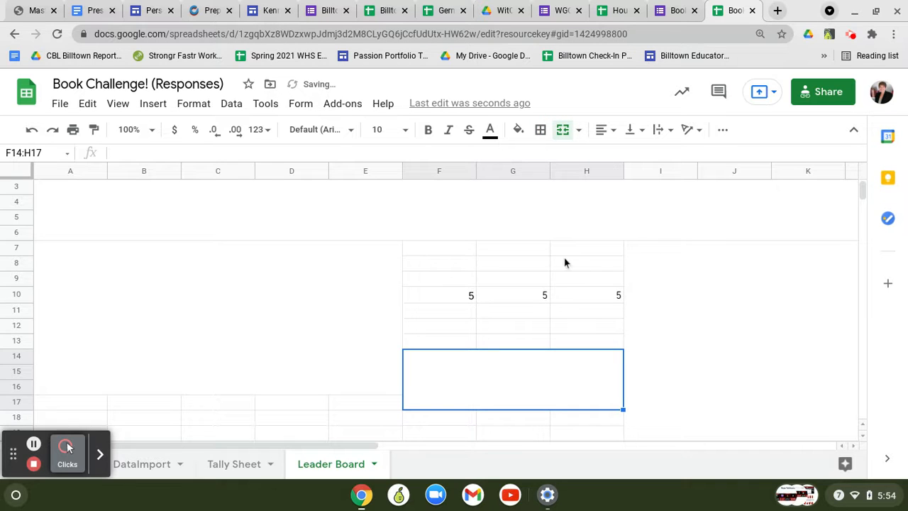
Merge F7:H7 above the imported totals and enlarge row 7 to about three times its height
left_click_drag(459, 252, 582, 256)
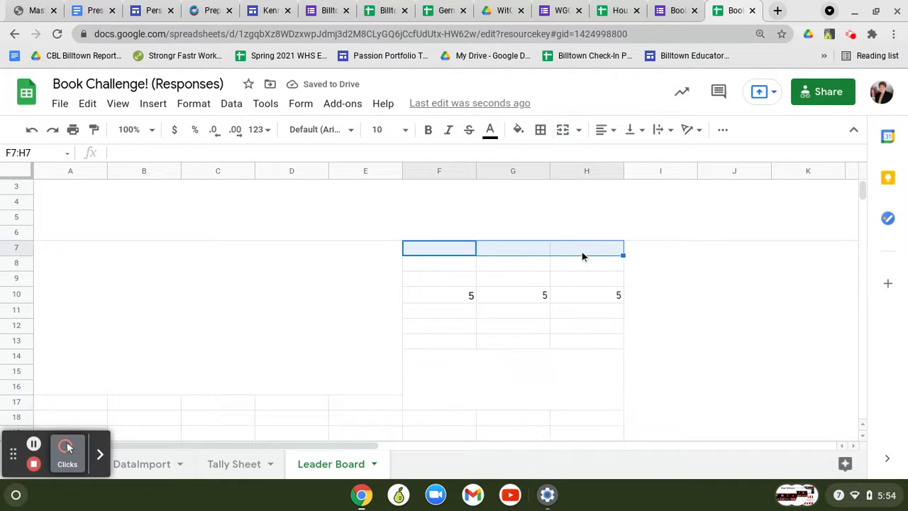
left_click(561, 130)
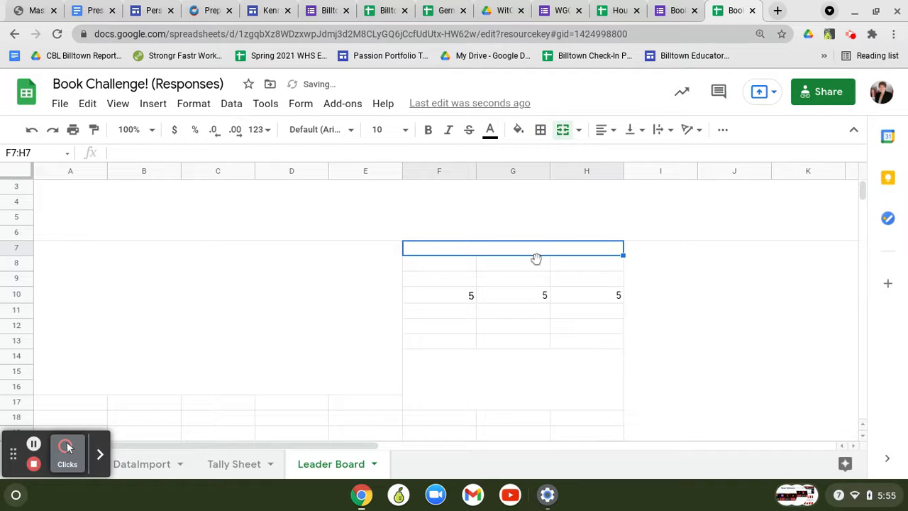
left_click_drag(28, 254, 35, 284)
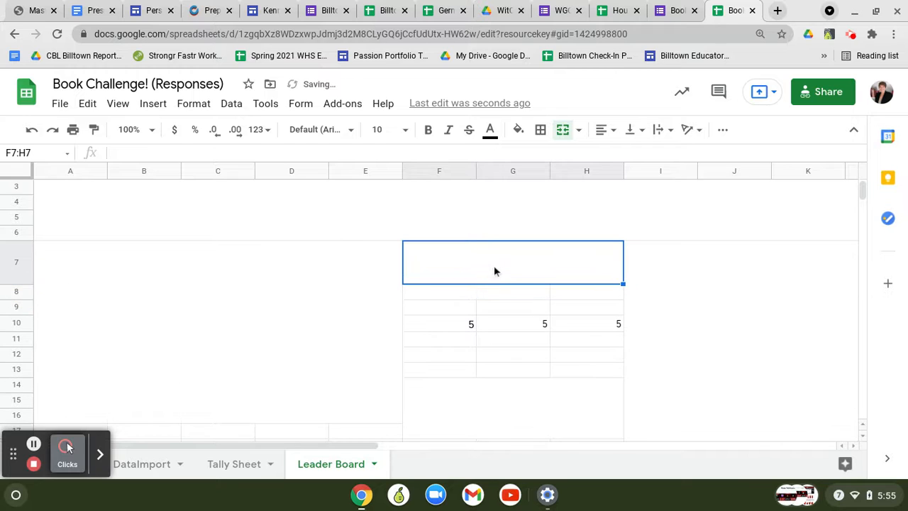
Align the merged cell F7:H7 to the center horizontally and to the middle vertically
left_click(522, 270)
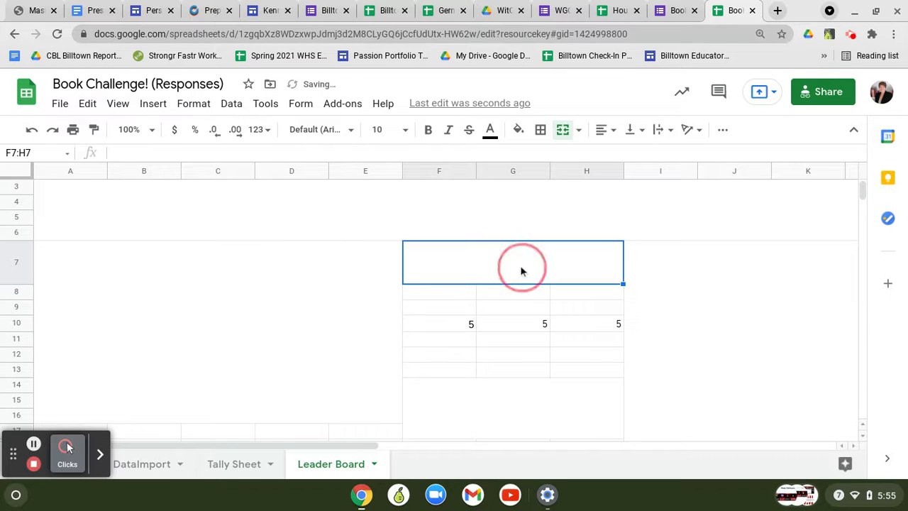
left_click(604, 131)
left_click(622, 154)
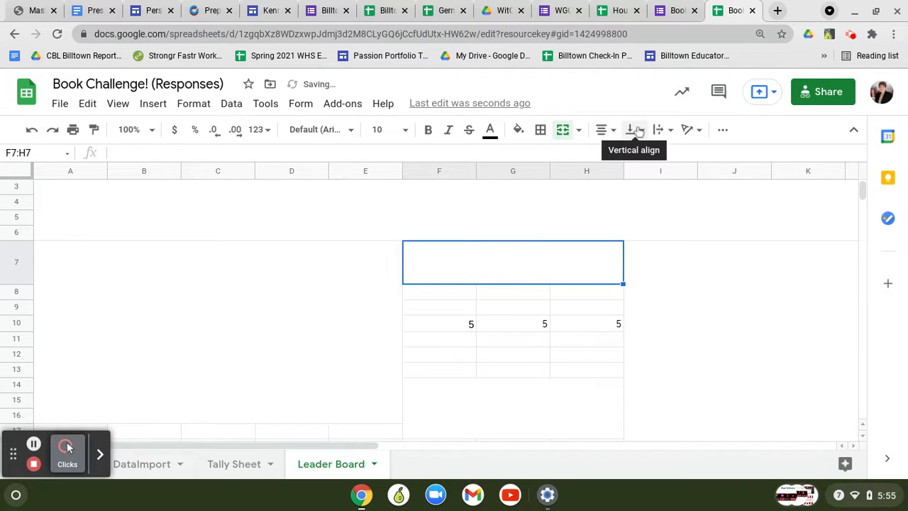
left_click(635, 130)
left_click(651, 154)
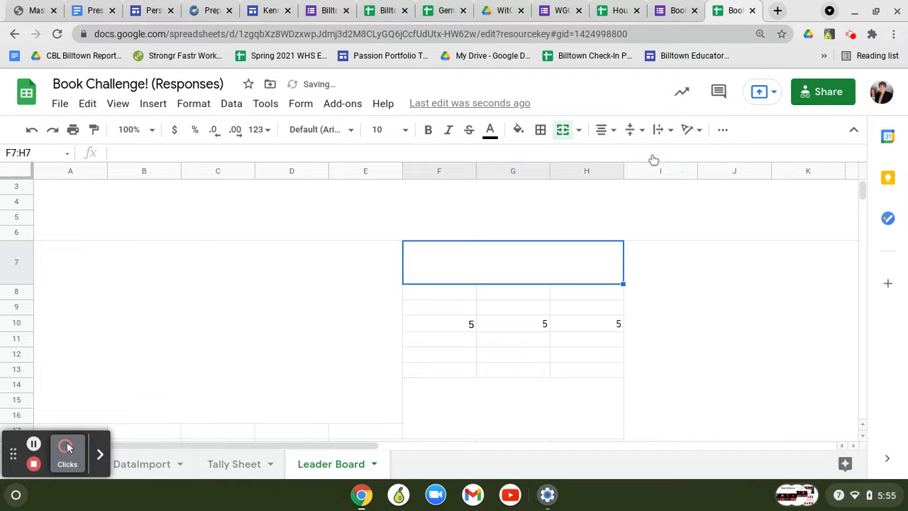
Format the merged cell F7:H7 in Fredoka One at size 24 and enter the title "Book Challenge!"
left_click(312, 131)
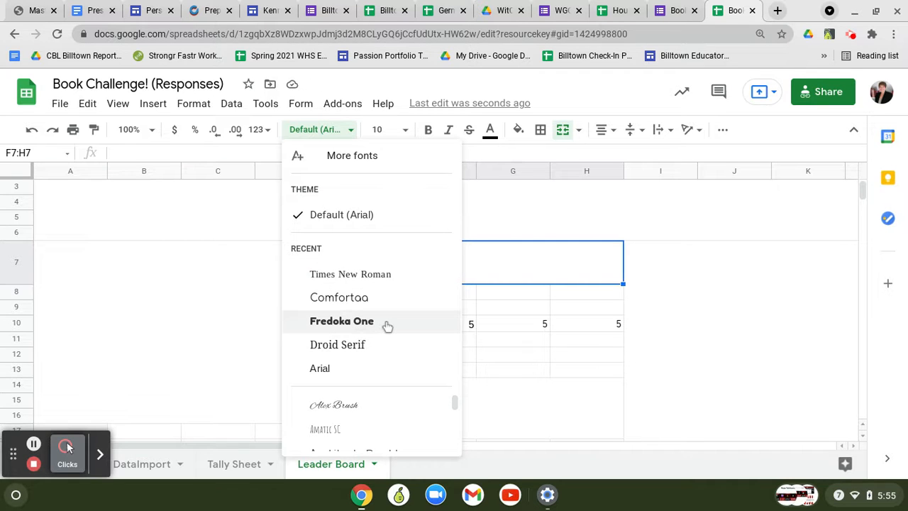
left_click(387, 323)
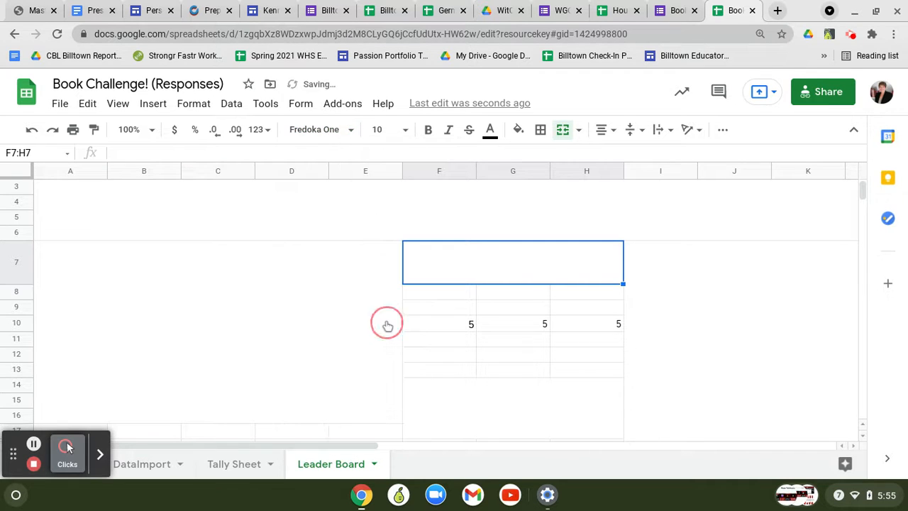
left_click(387, 129)
left_click(379, 365)
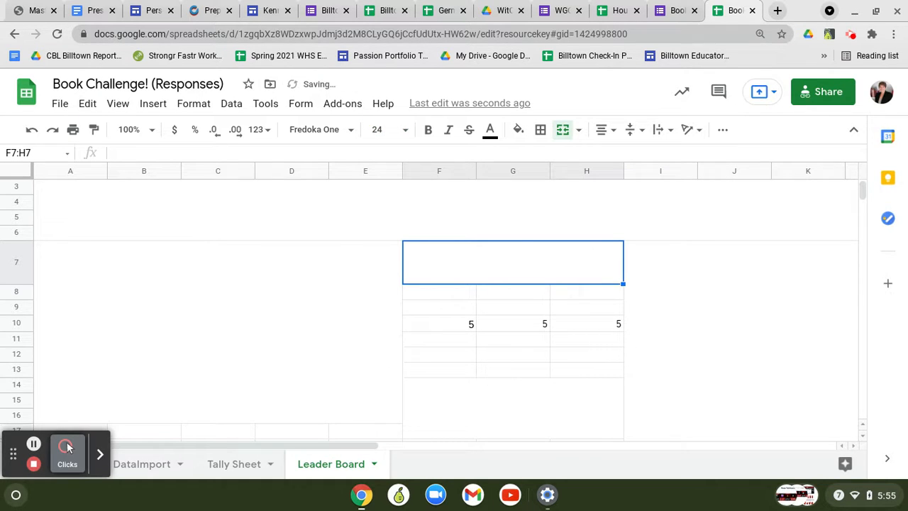
type("Book Challeng")
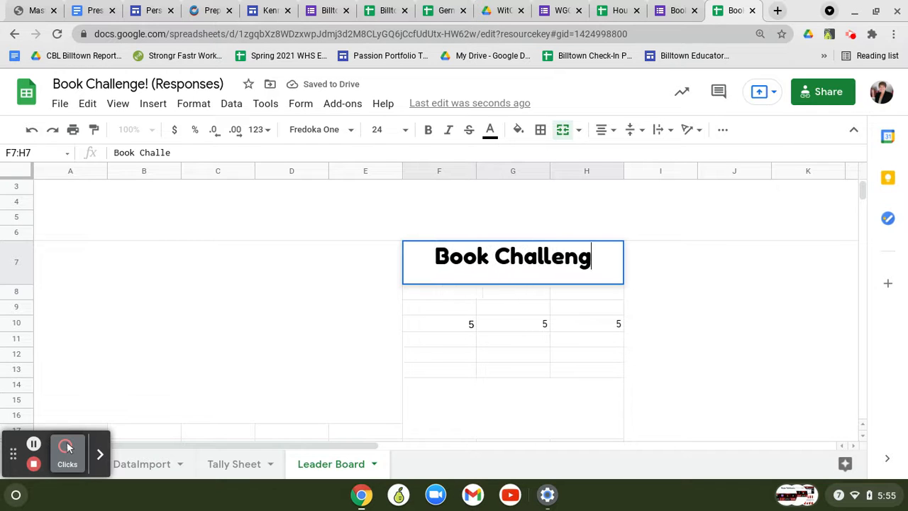
type("e!")
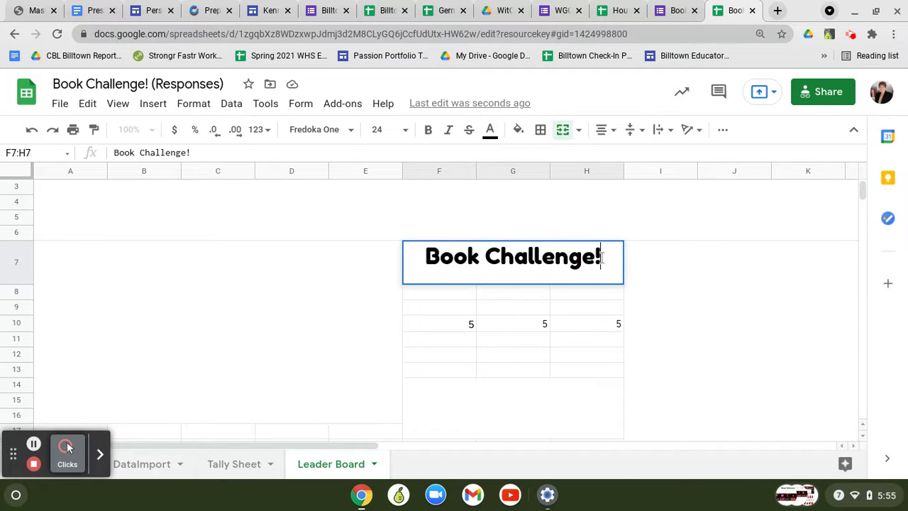
Reapply middle vertical alignment to the "Book Challenge!" title and fill its cell with purple
left_click_drag(602, 257, 371, 258)
left_click(631, 127)
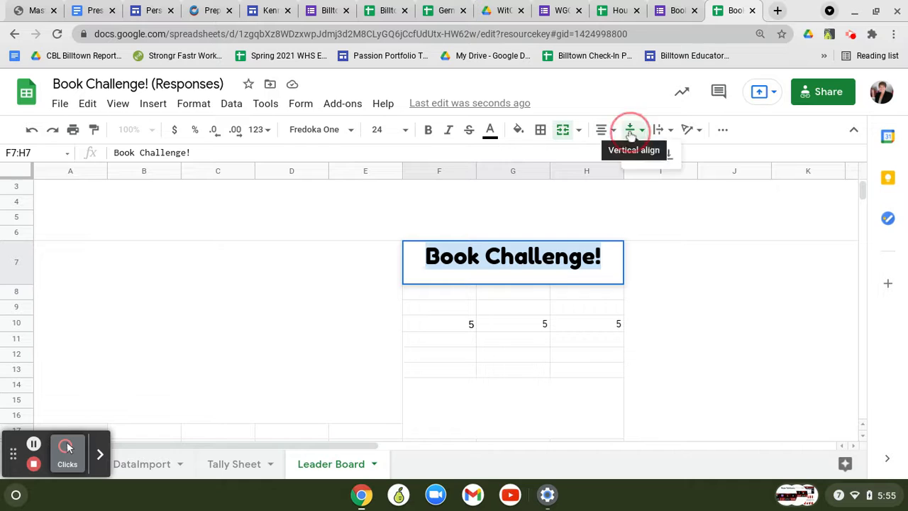
left_click(652, 153)
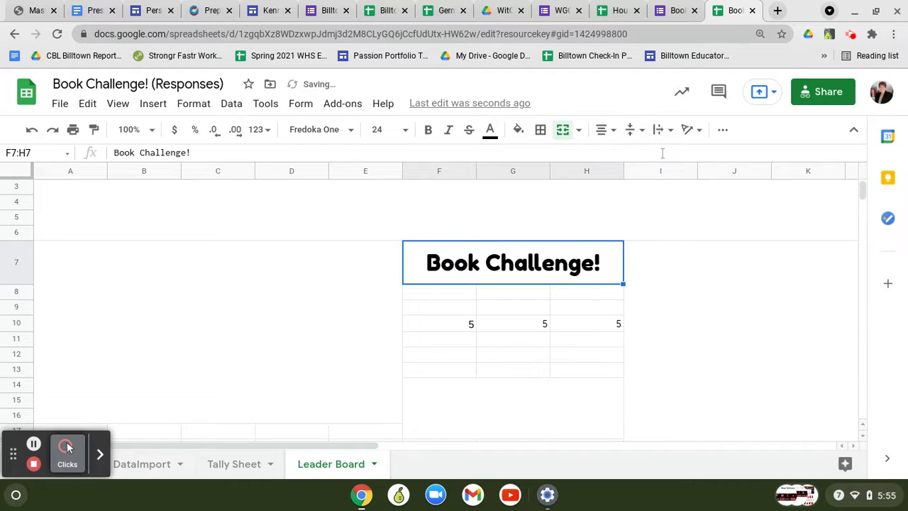
left_click(519, 129)
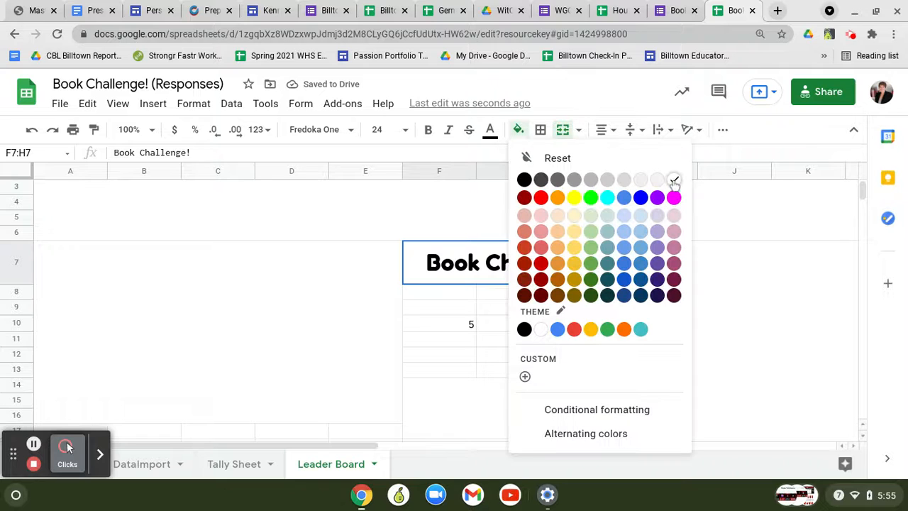
left_click(657, 198)
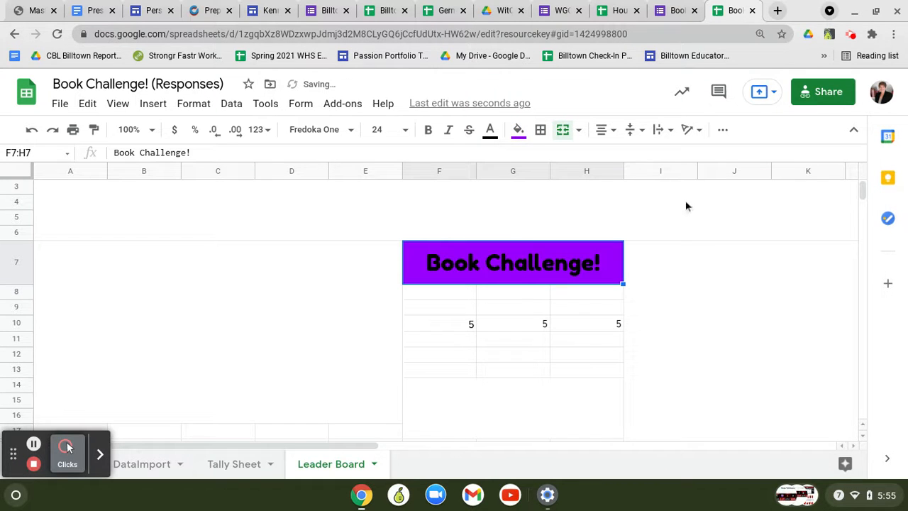
Change the fill of the "Book Challenge!" title cell to a pale light purple
left_click(518, 129)
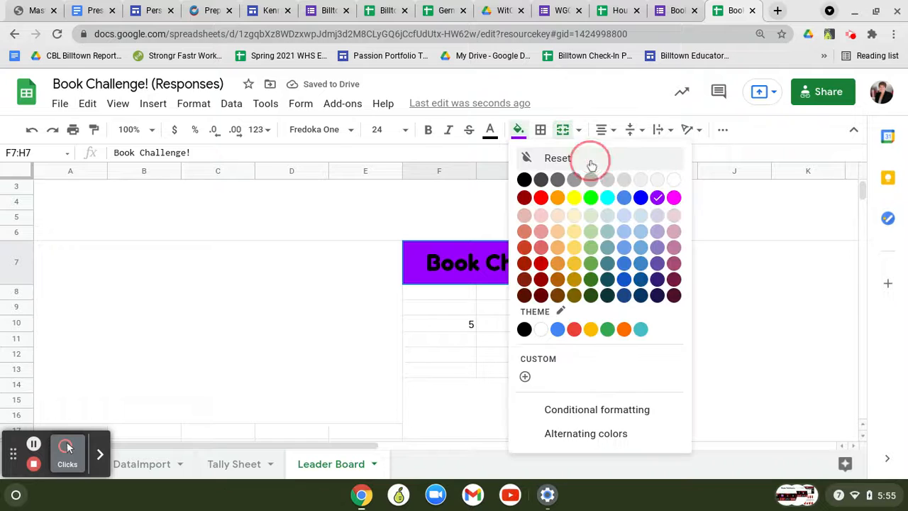
left_click(657, 215)
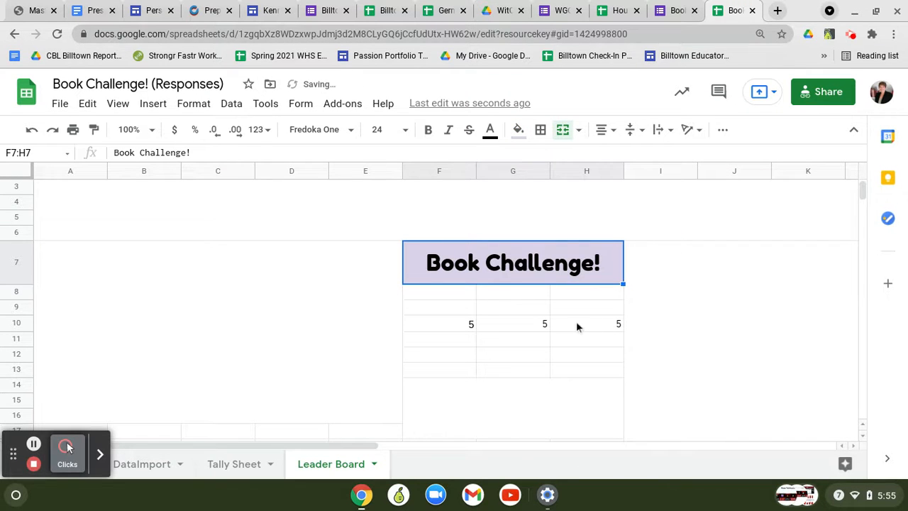
left_click(576, 322)
Enlarge row 8, directly below the title, to about twice its height
left_click(426, 295)
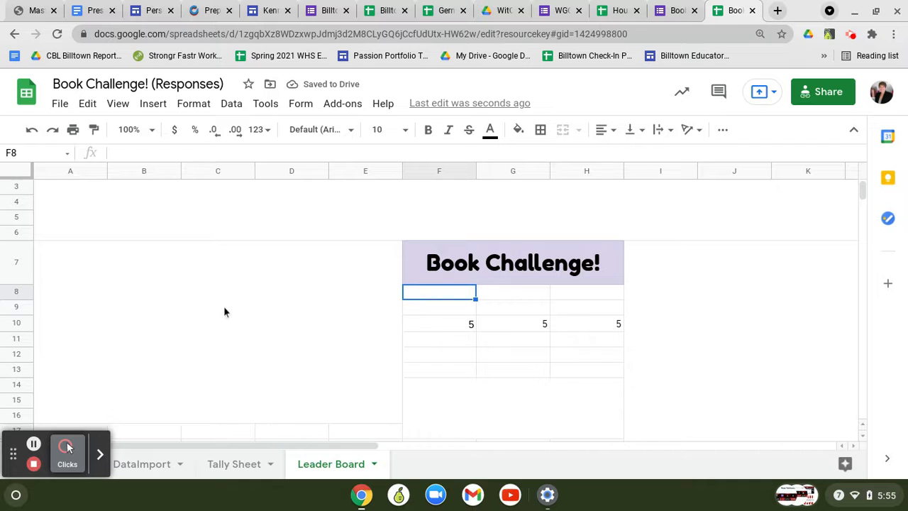
left_click(25, 295)
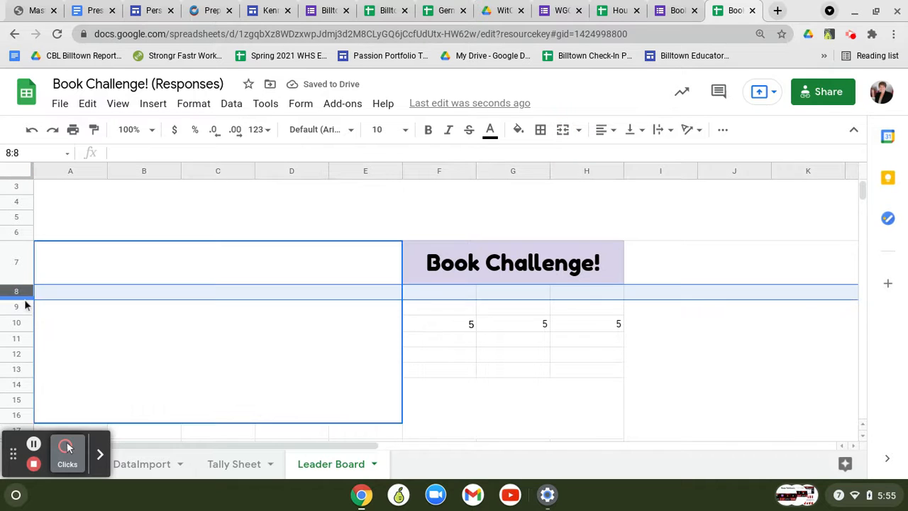
left_click(25, 310)
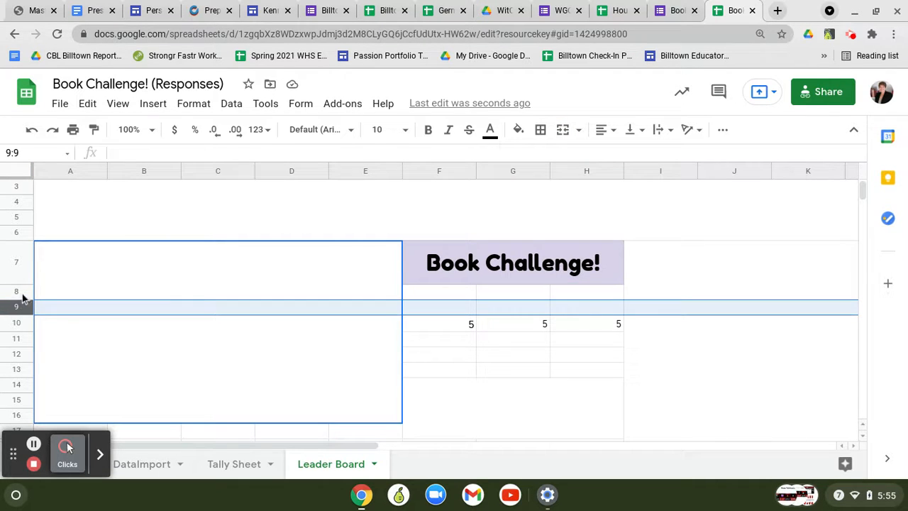
left_click(22, 295)
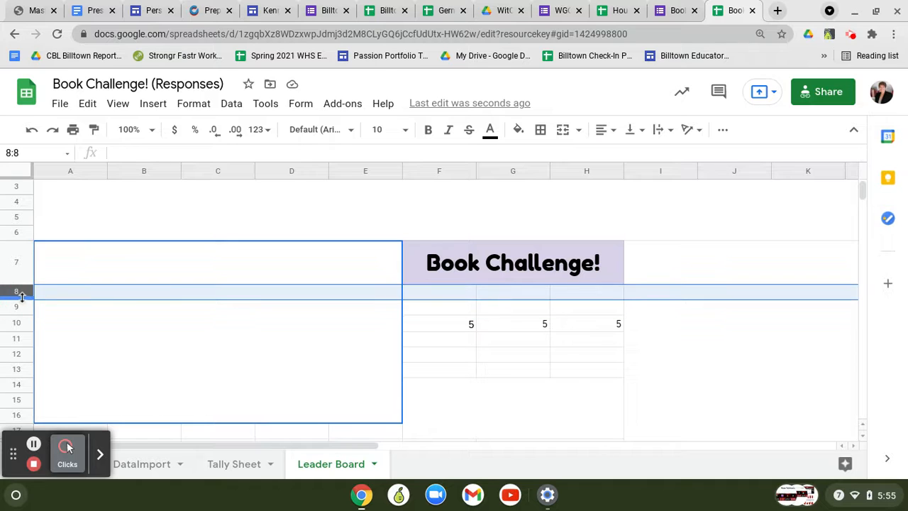
left_click_drag(22, 298, 21, 317)
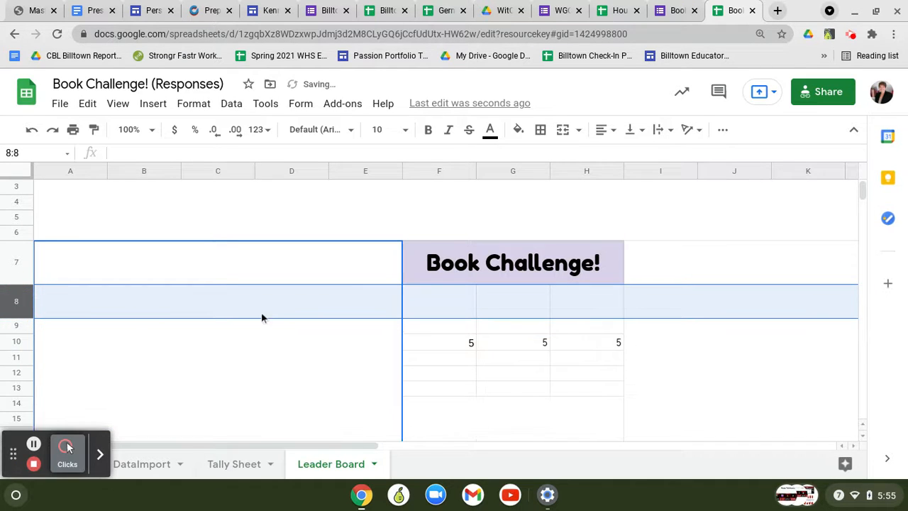
Format cell F8 below the title in Fredoka One at size 18
left_click(452, 298)
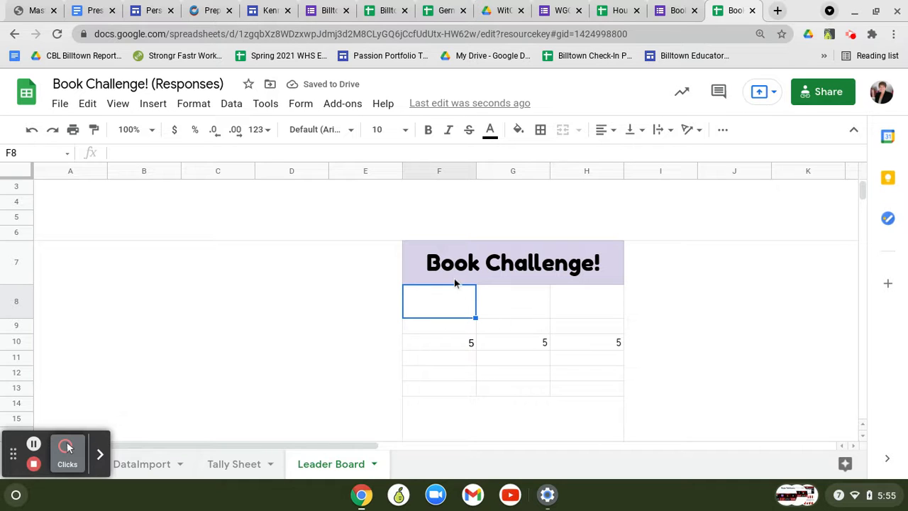
left_click(313, 133)
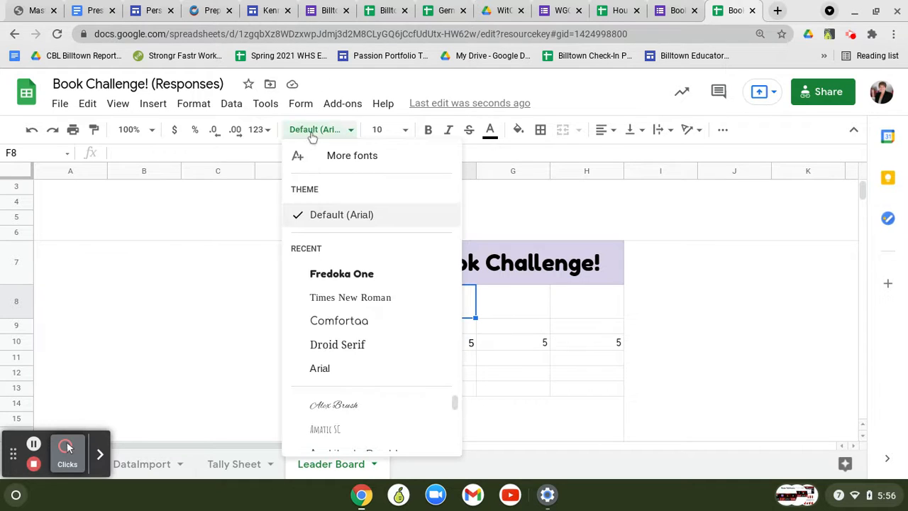
left_click(348, 275)
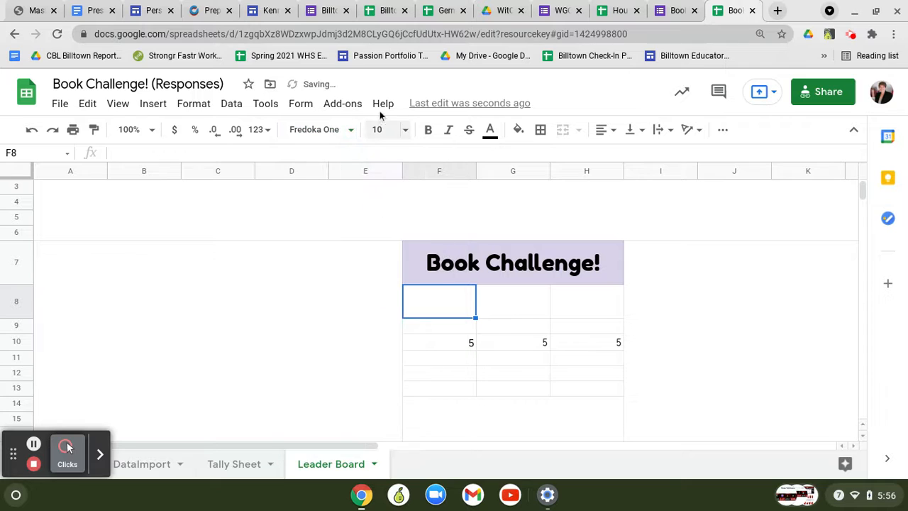
left_click(380, 130)
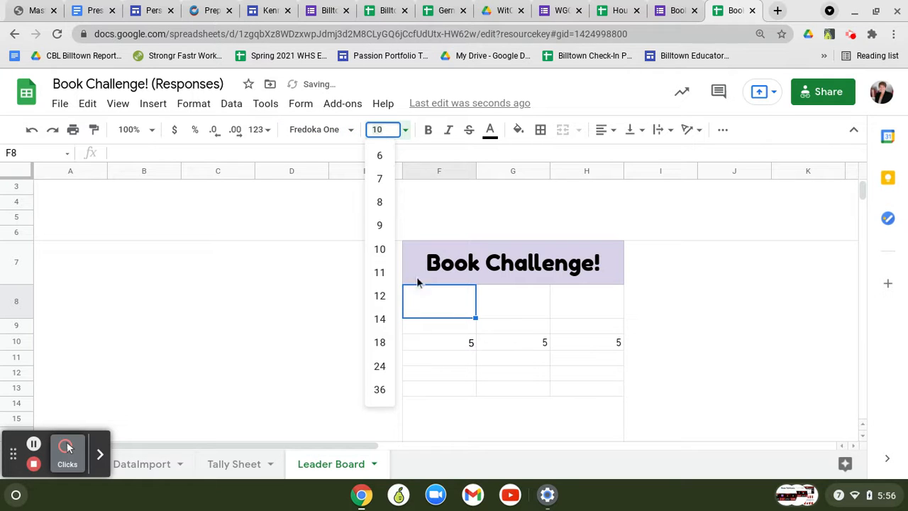
left_click(388, 345)
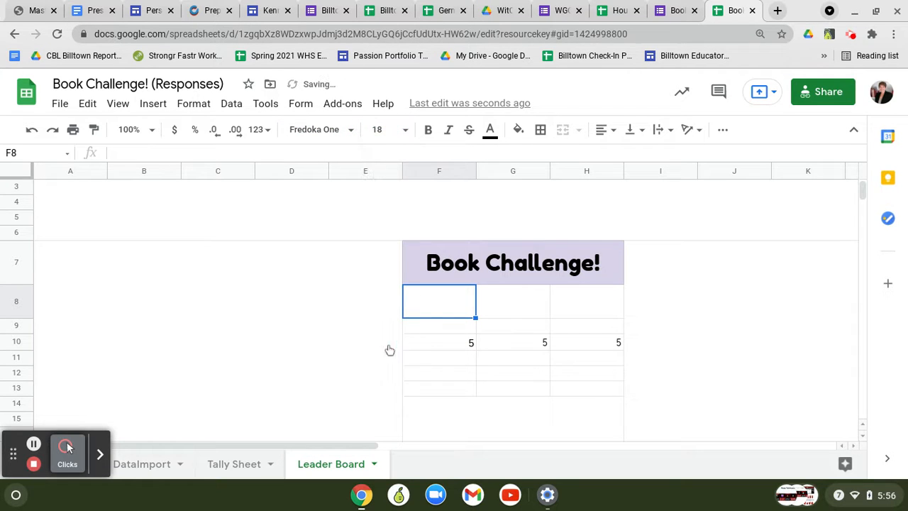
Enter "RED" in F8 and align it to the center horizontally and to the middle vertically
left_click(603, 130)
left_click(622, 155)
type("RED")
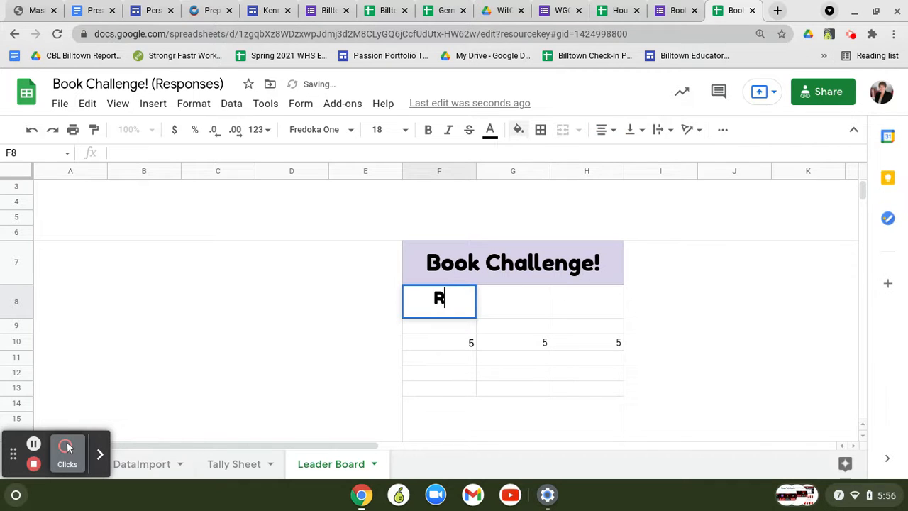
left_click(485, 311)
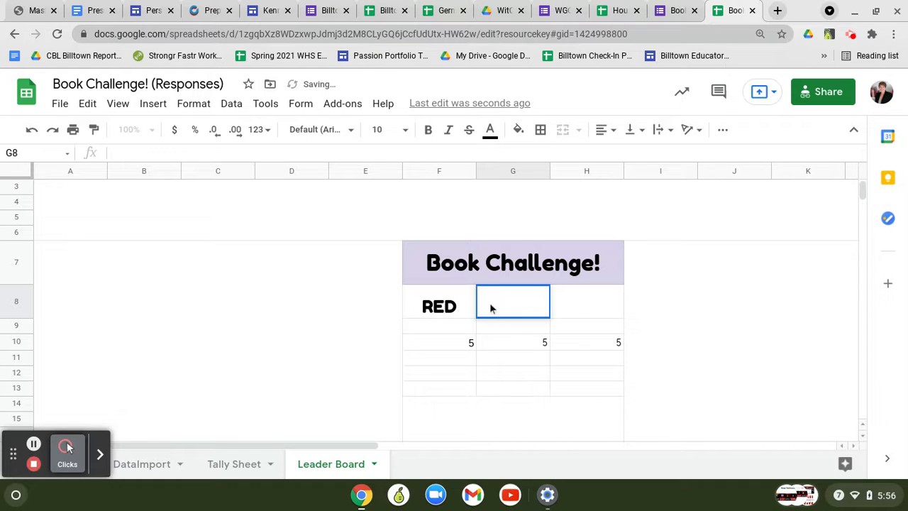
key("Left")
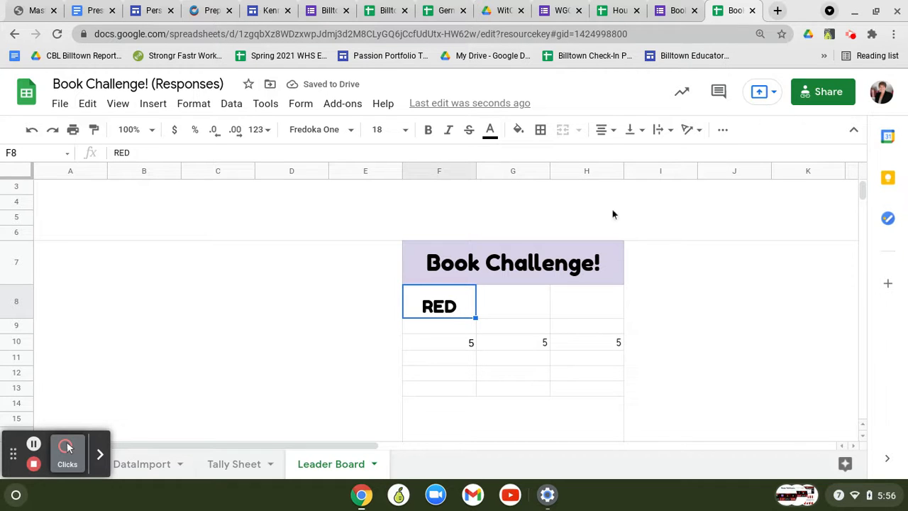
left_click(638, 138)
left_click(650, 160)
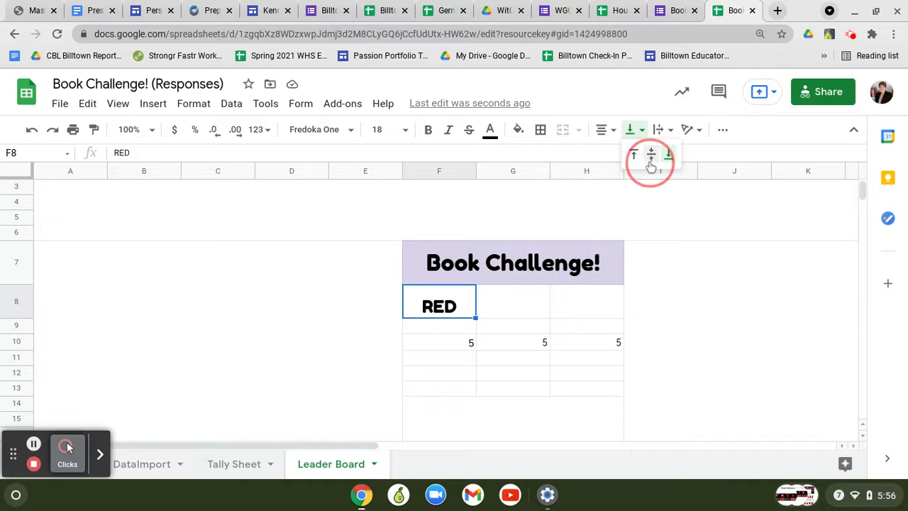
Enter the team headings "BLUE" in G8 and "YELLOW" in H8
left_click(523, 310)
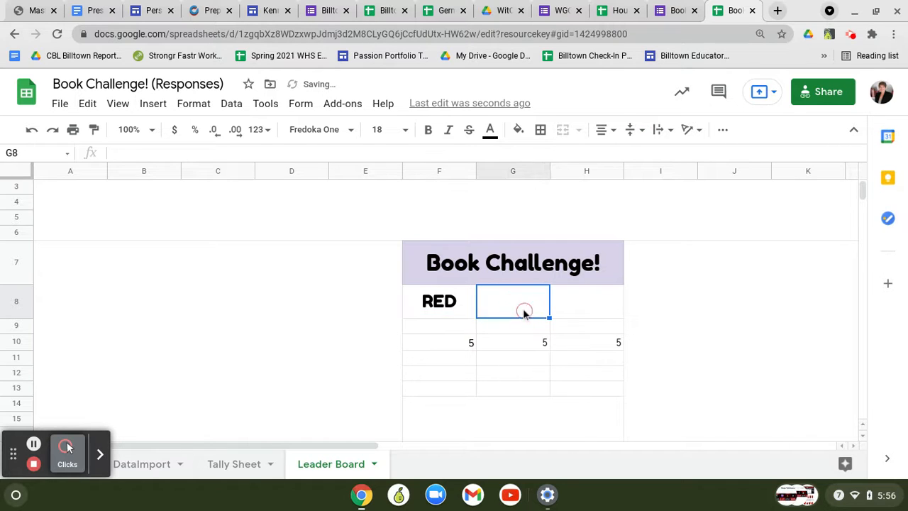
type("BLUE")
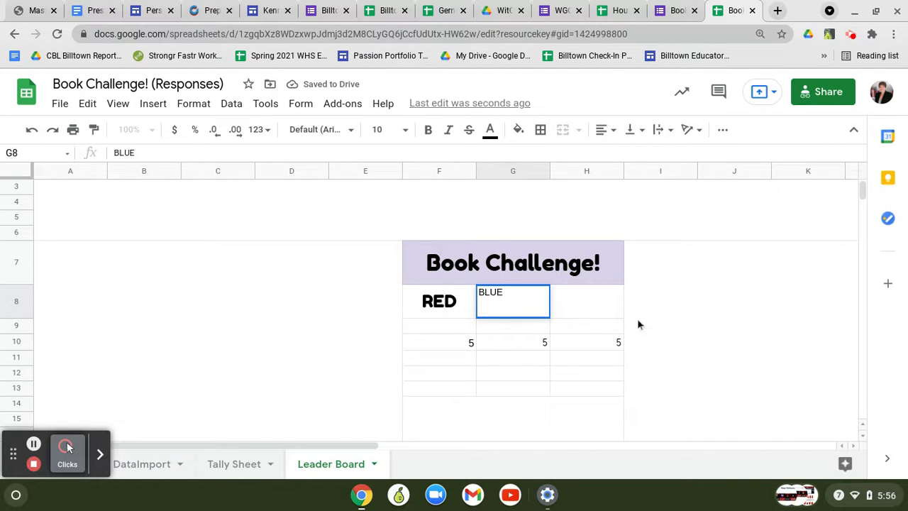
left_click(555, 303)
type("YELLOW")
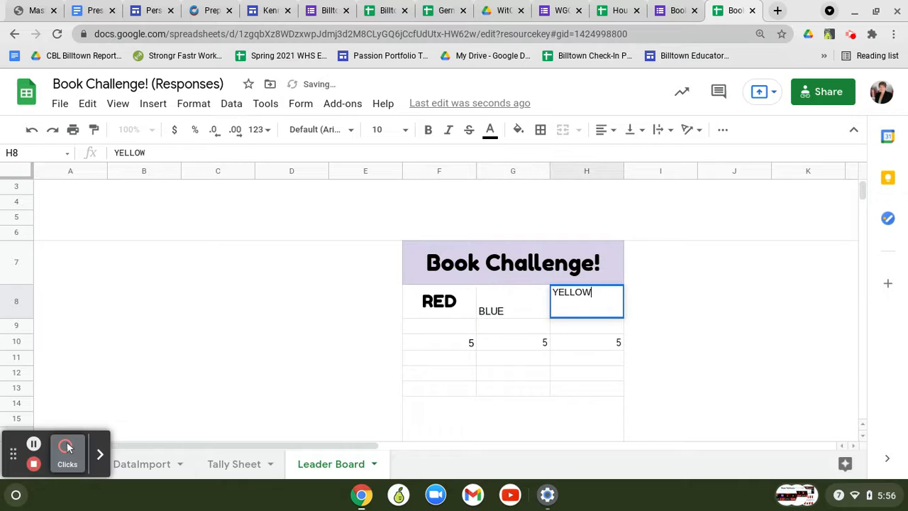
Align the "BLUE" heading in G8 to the middle vertically and to the center horizontally
left_click(530, 310)
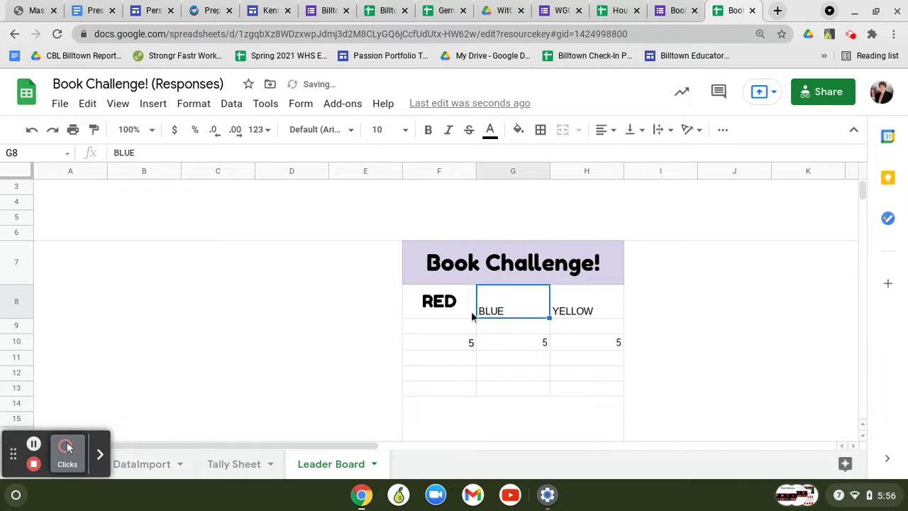
double_click(481, 317)
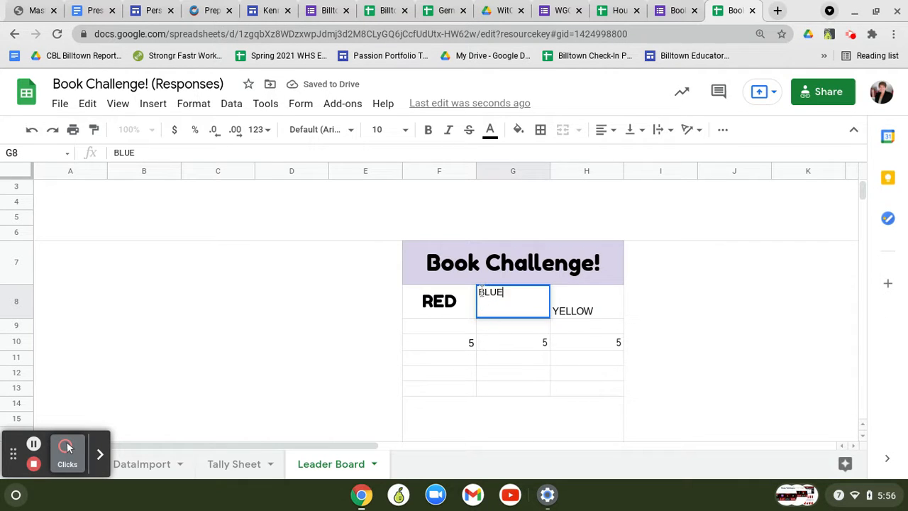
left_click_drag(480, 292, 513, 294)
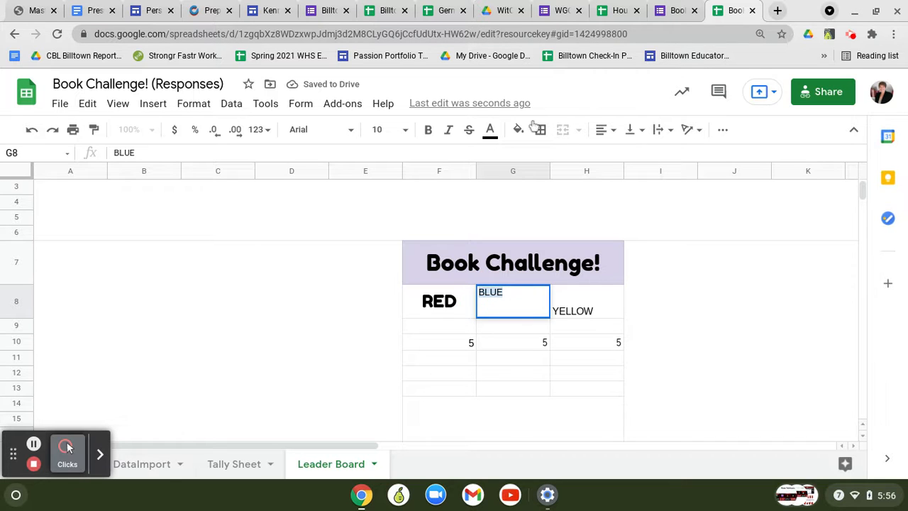
left_click(637, 138)
left_click(650, 152)
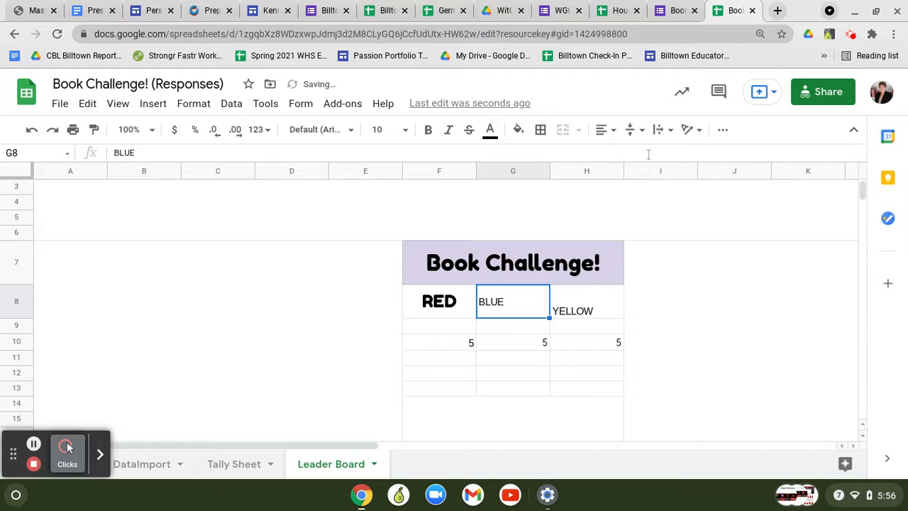
left_click(603, 133)
left_click(623, 154)
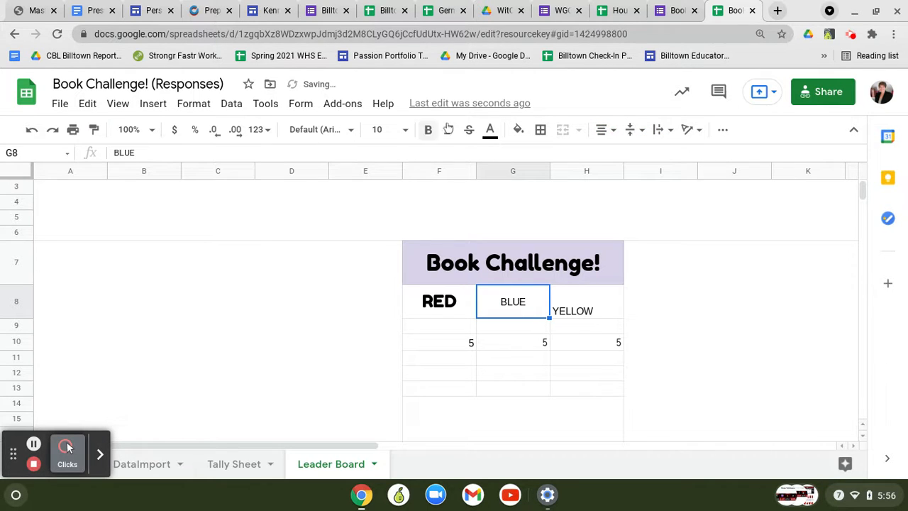
Format the "BLUE" heading in G8 at size 18 in Fredoka One
left_click(383, 129)
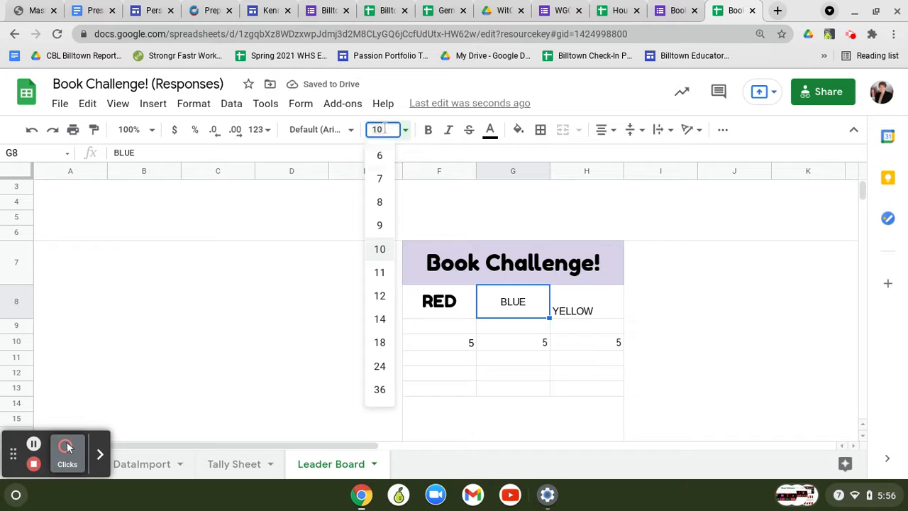
left_click(379, 342)
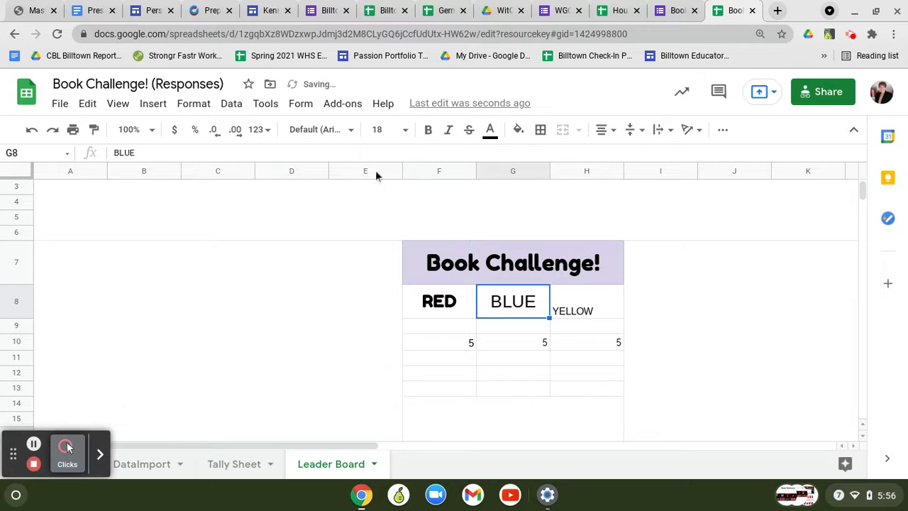
left_click(317, 129)
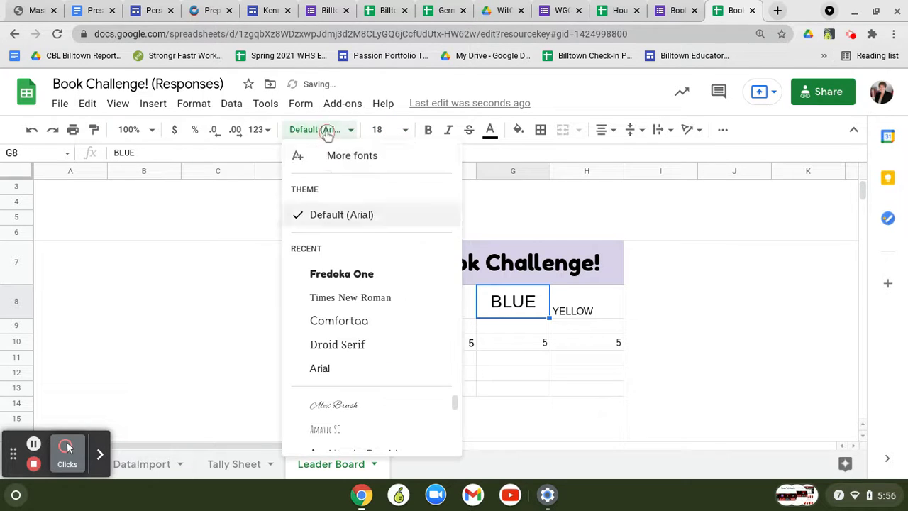
left_click(336, 276)
Align the "YELLOW" heading in H8 to the middle vertically and to the center horizontally
left_click(589, 311)
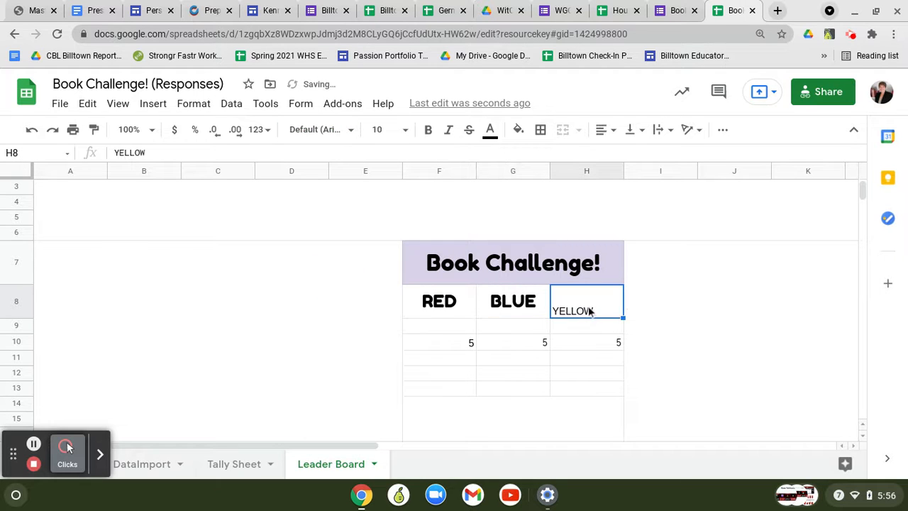
double_click(597, 312)
left_click_drag(601, 294, 551, 292)
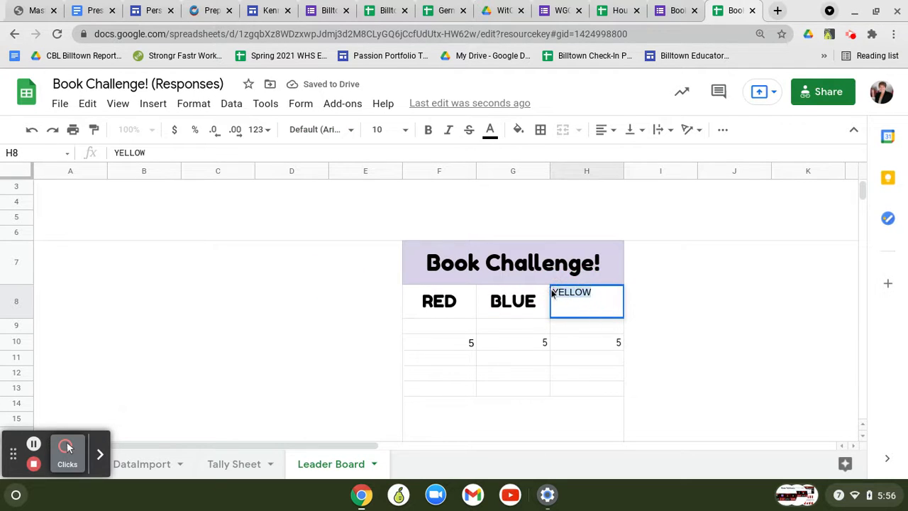
left_click(631, 134)
left_click(651, 154)
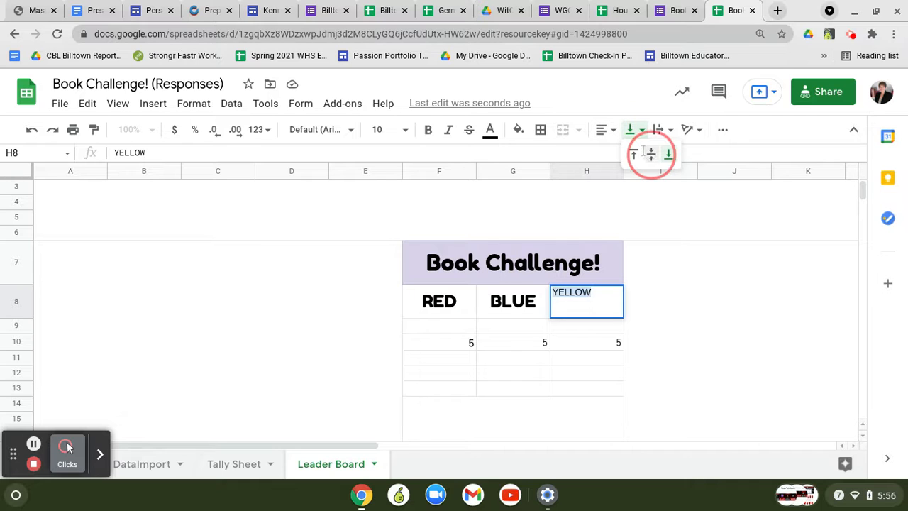
left_click(597, 134)
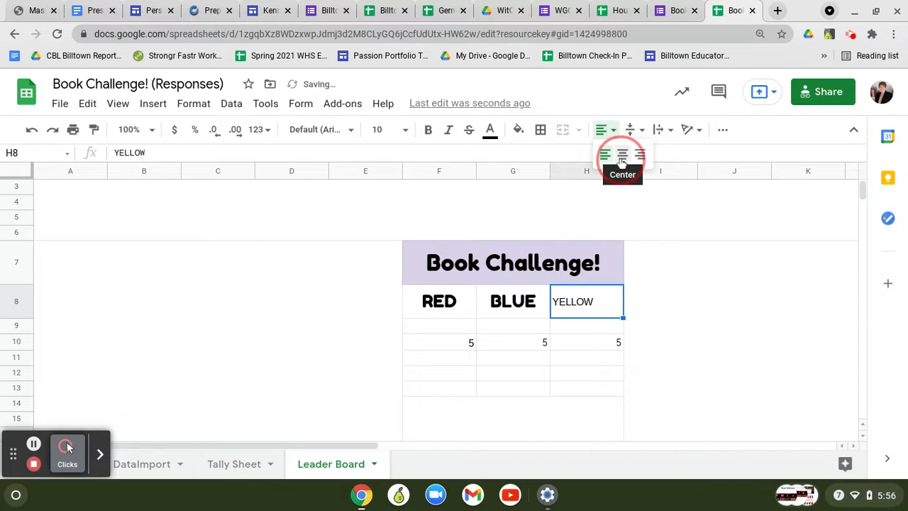
left_click(622, 154)
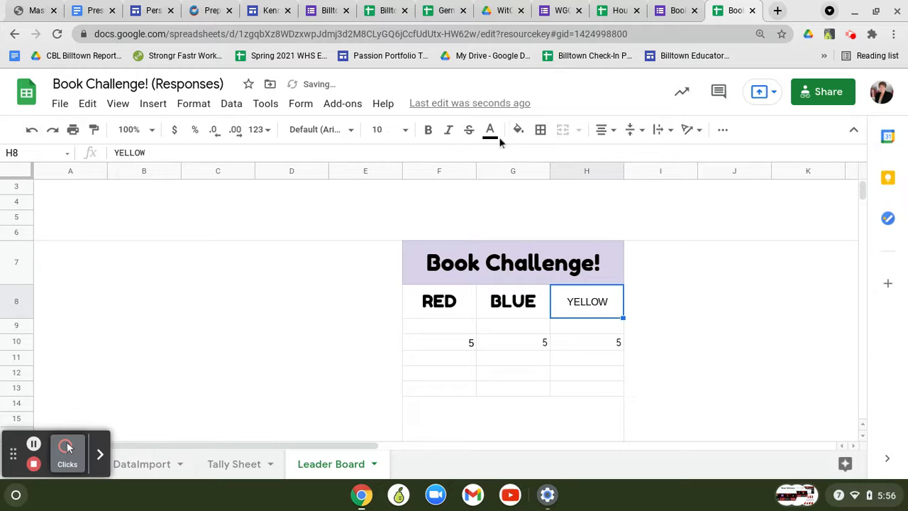
Format the "YELLOW" heading in H8 in Fredoka One at size 18
left_click(348, 131)
left_click(375, 277)
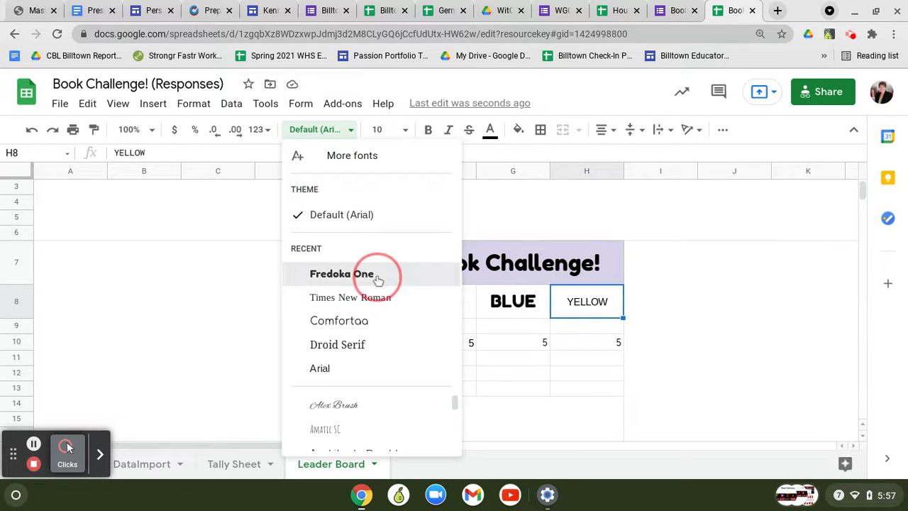
left_click(381, 130)
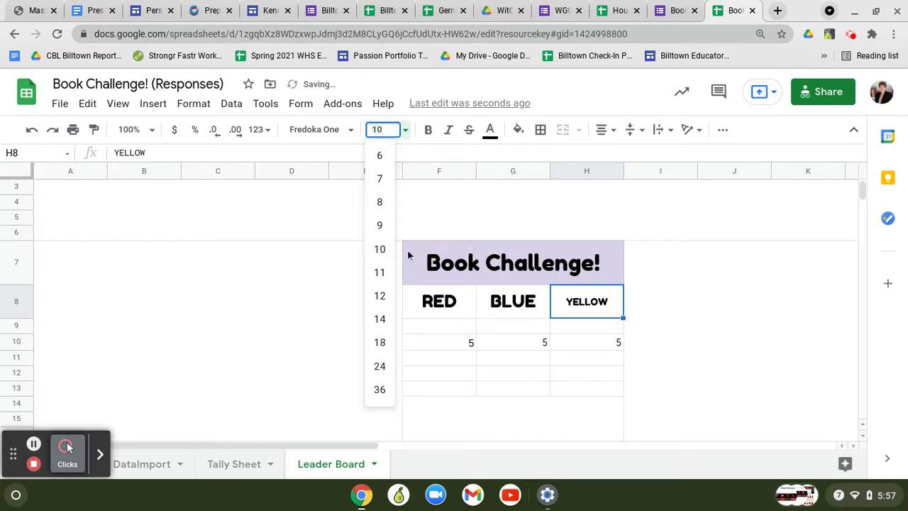
left_click(379, 343)
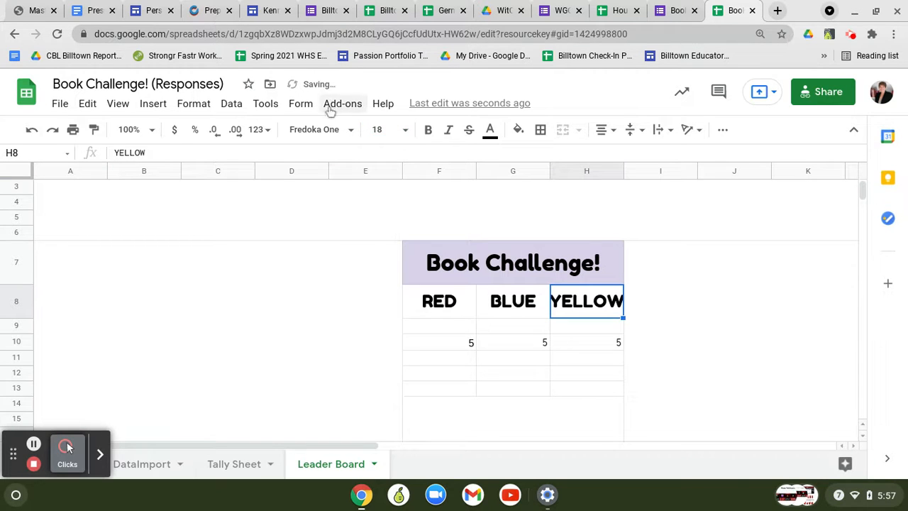
Set the font size of the "YELLOW" heading in H8 to 17
left_click(324, 132)
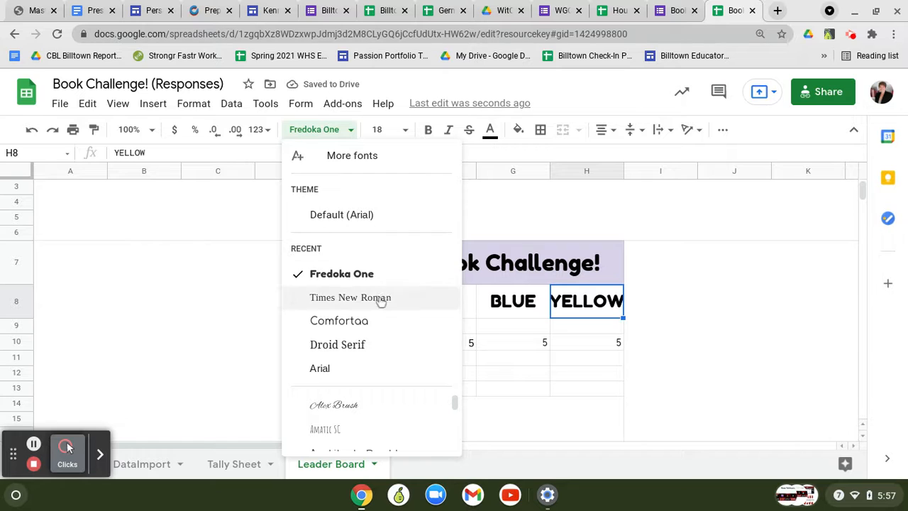
left_click(380, 130)
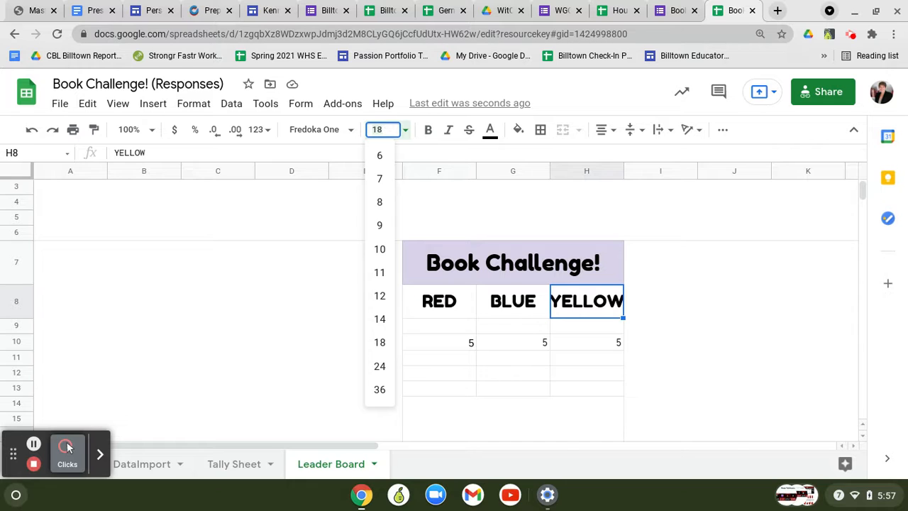
key("Return")
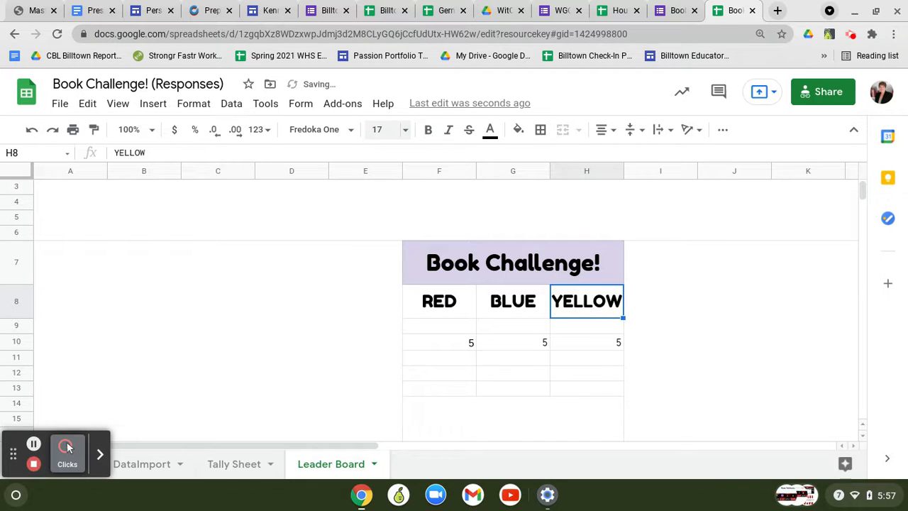
Merge the empty cells F9:H9 below the team color headings into one cell
left_click(671, 375)
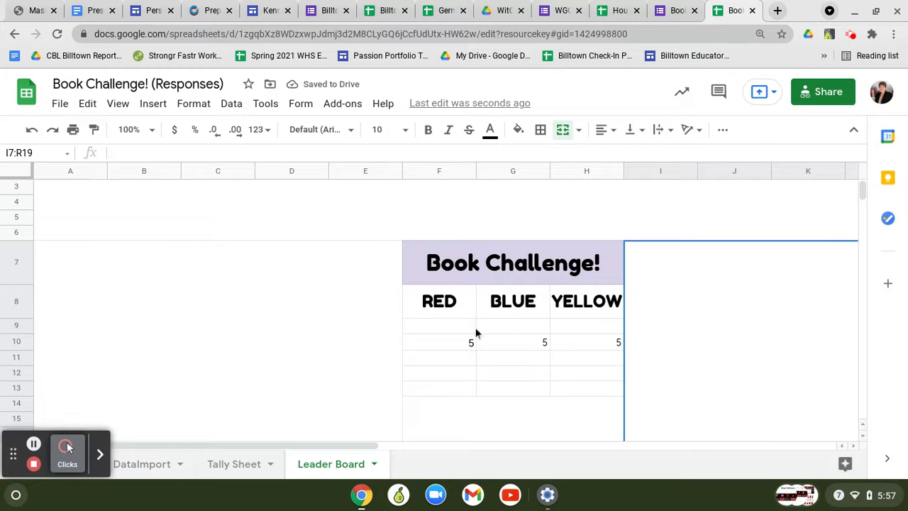
left_click_drag(587, 326, 449, 330)
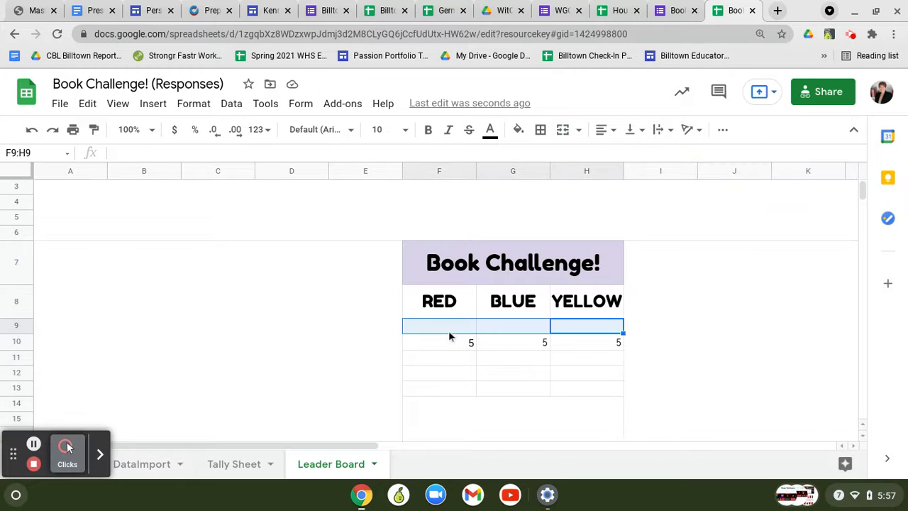
left_click(563, 129)
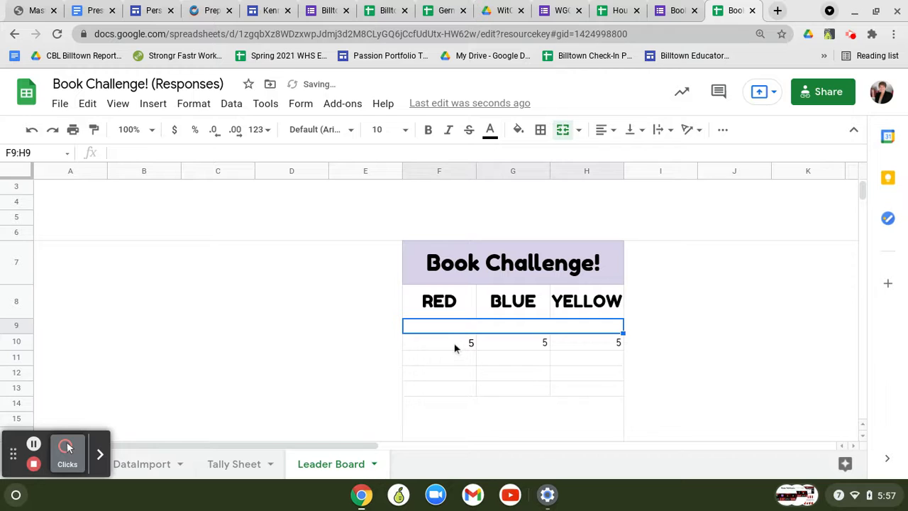
Format the team totals in F10:H10 in Fredoka One at size 18
left_click_drag(458, 343, 599, 344)
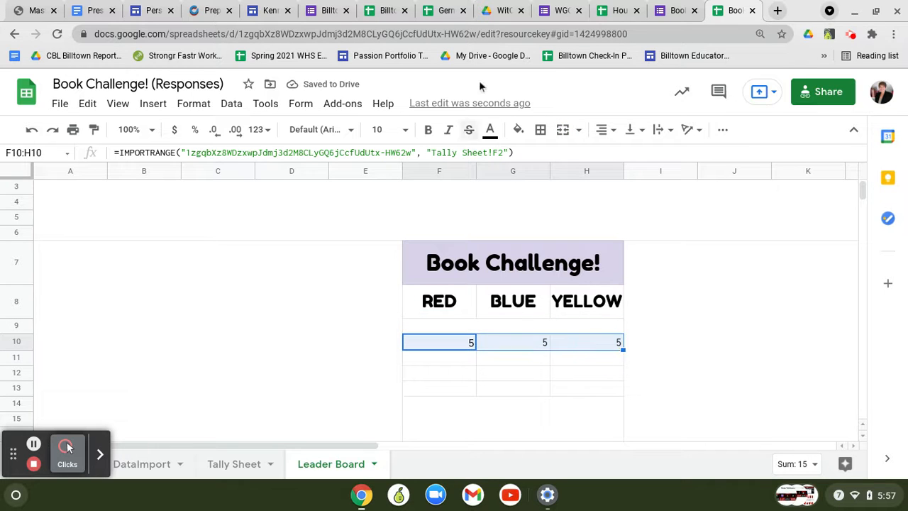
left_click(331, 129)
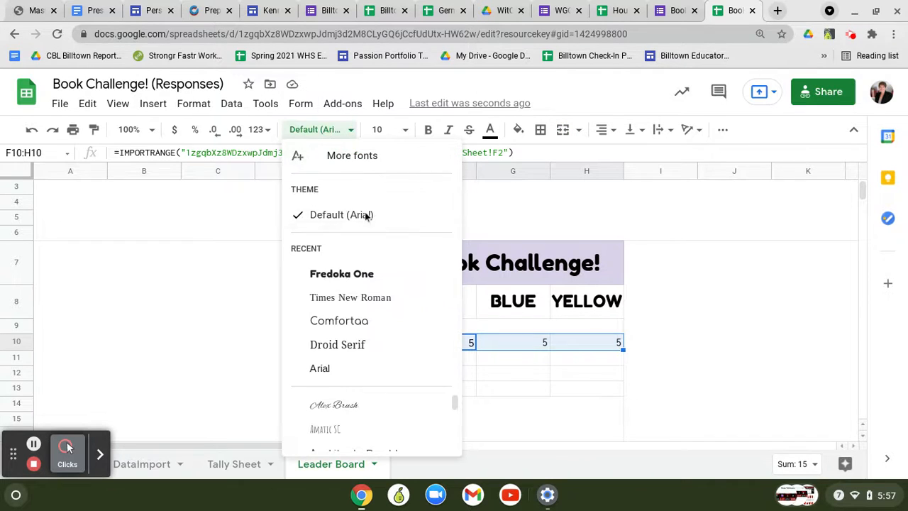
left_click(352, 272)
left_click(397, 130)
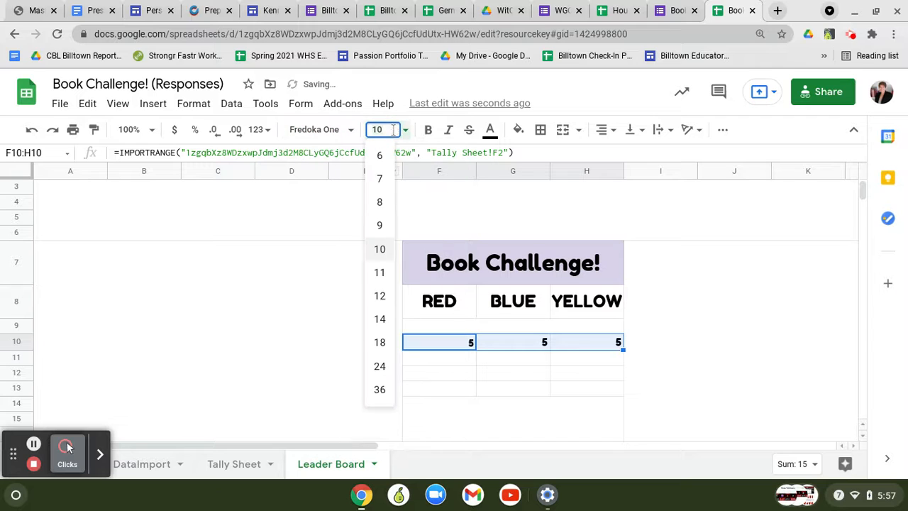
left_click(387, 346)
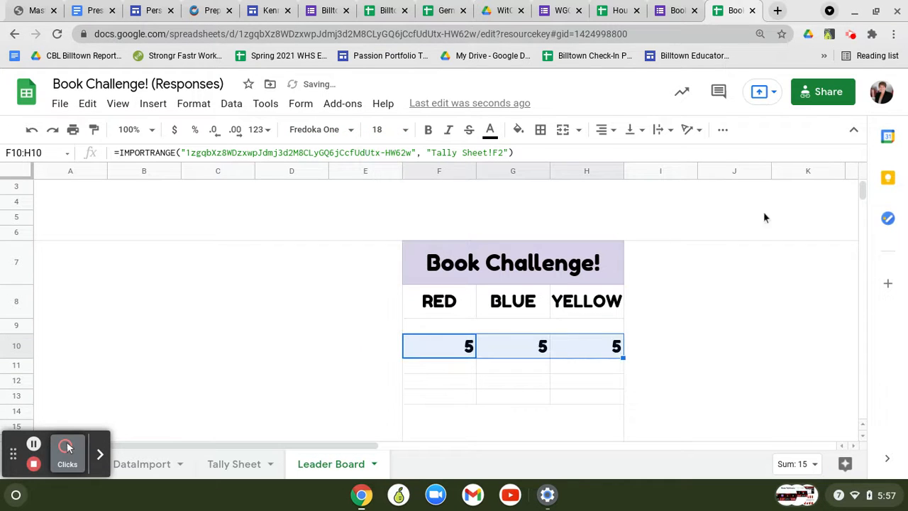
Align the team totals in F10:H10 to the center horizontally and to the middle vertically
left_click(614, 135)
left_click(625, 152)
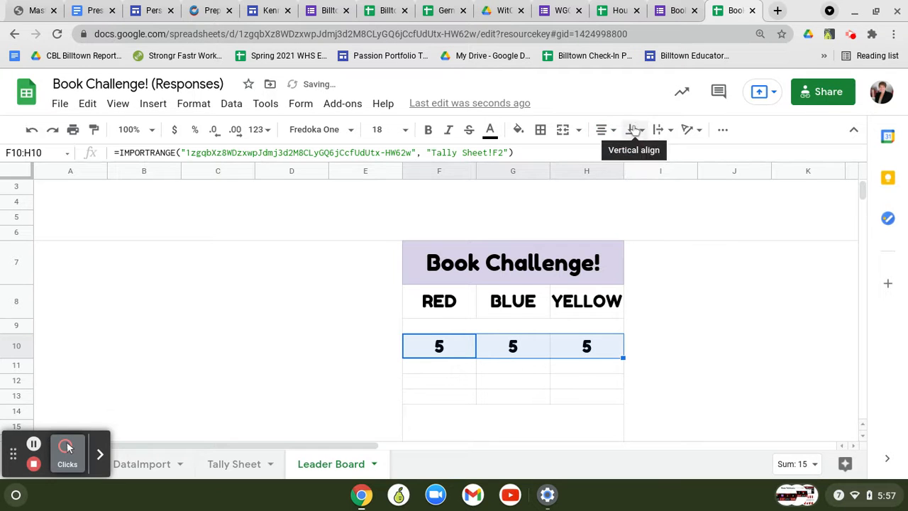
left_click(634, 130)
left_click(650, 154)
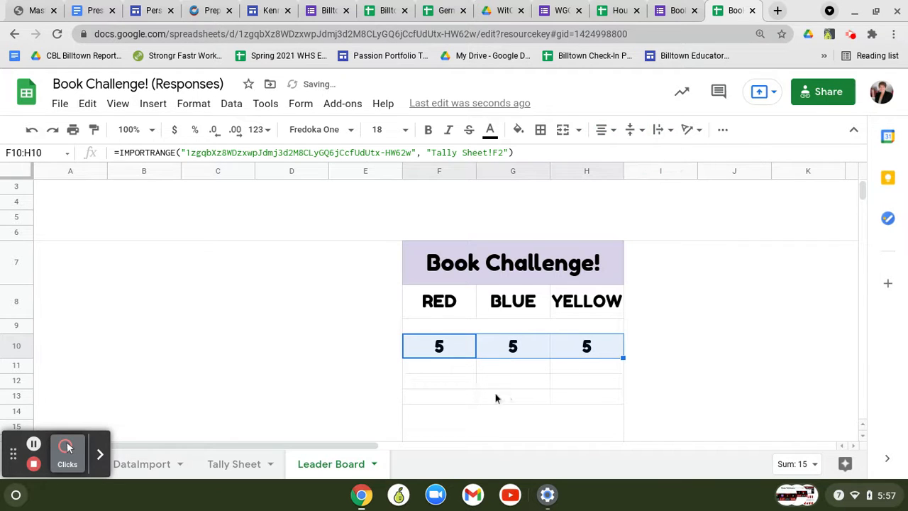
Merge the empty block F11:H13 below the team totals into one cell
left_click_drag(450, 367, 575, 400)
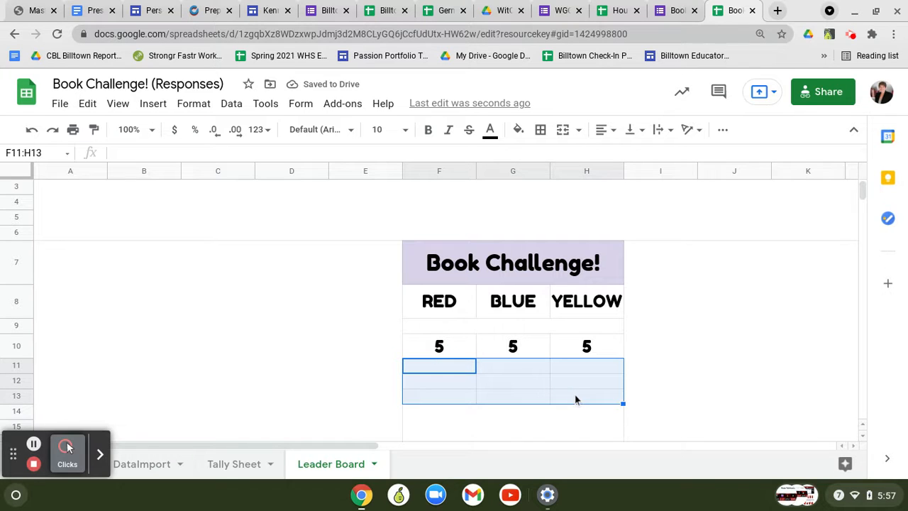
left_click(565, 129)
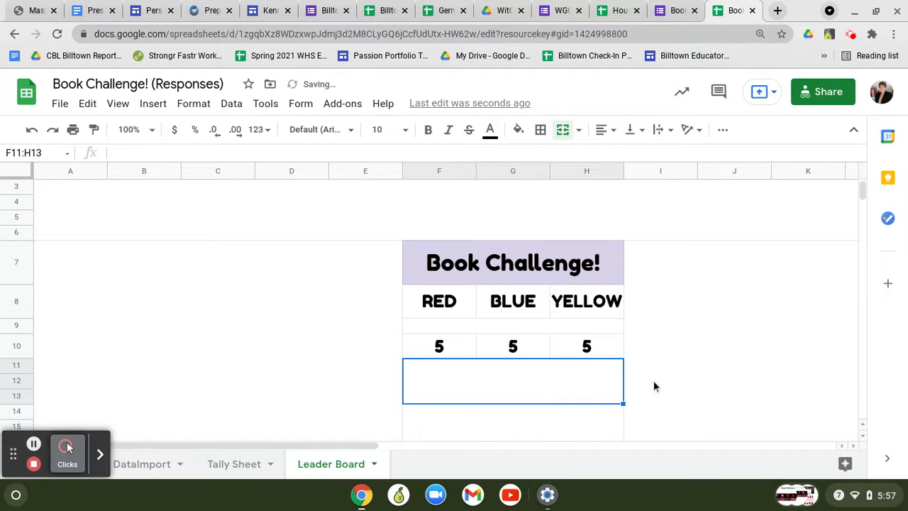
left_click(654, 383)
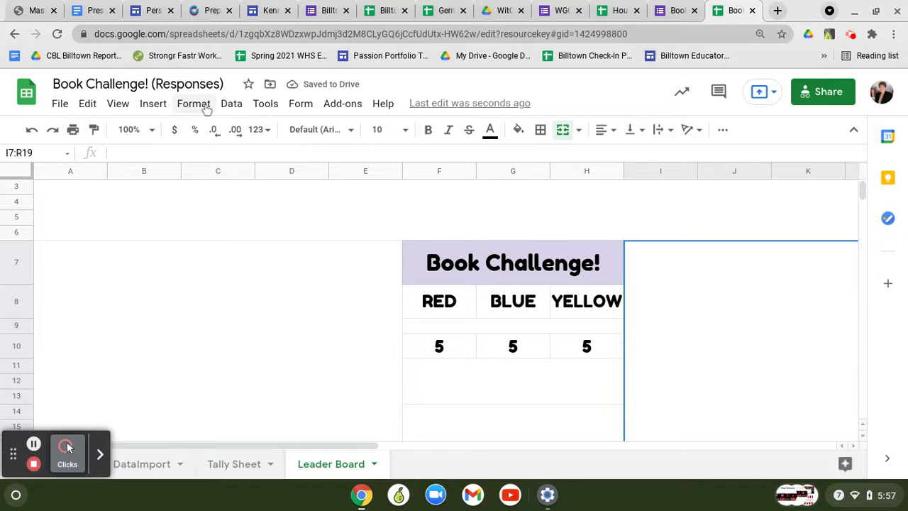
Insert the colorful stack-of-books picture over the cells, using a Google image search for "book"
left_click(153, 106)
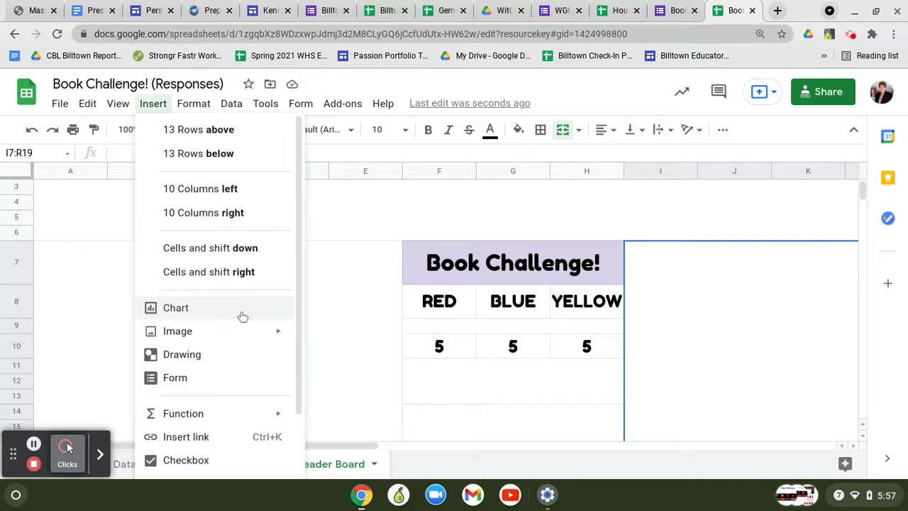
mouse_move(237, 331)
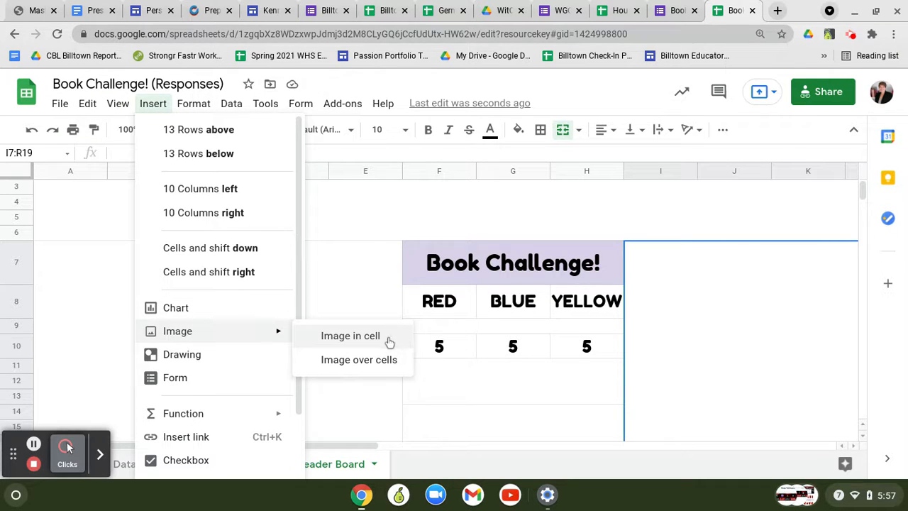
left_click(385, 360)
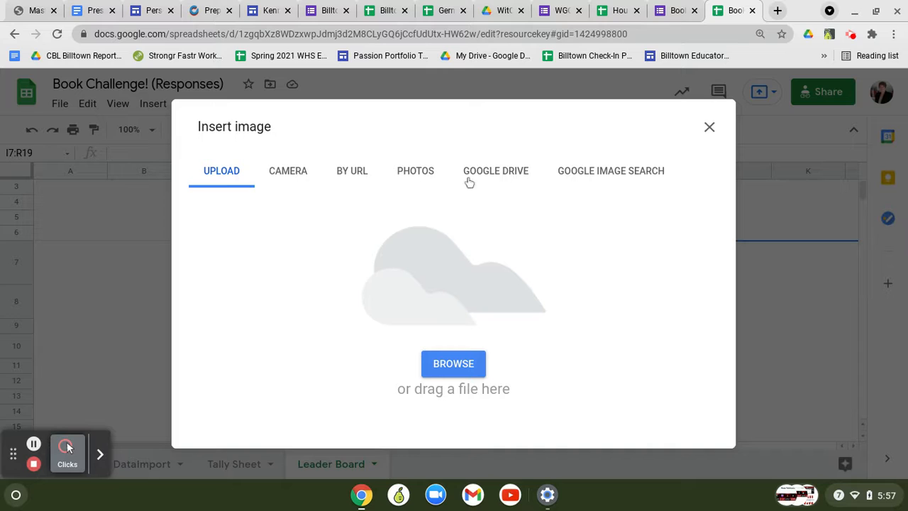
left_click(577, 173)
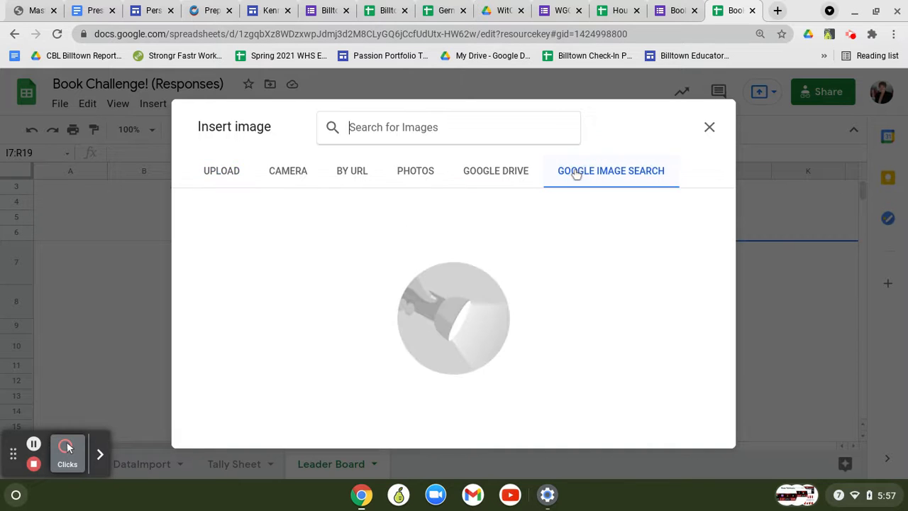
type("book")
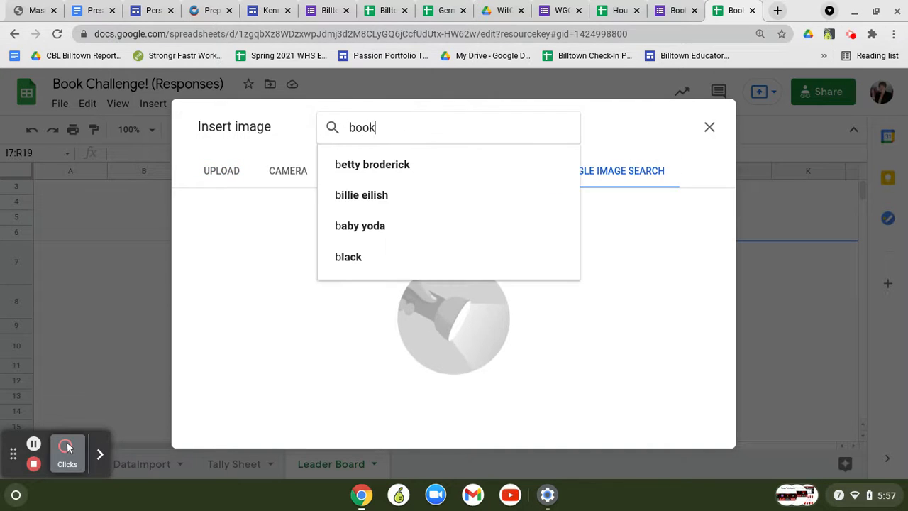
key("Return")
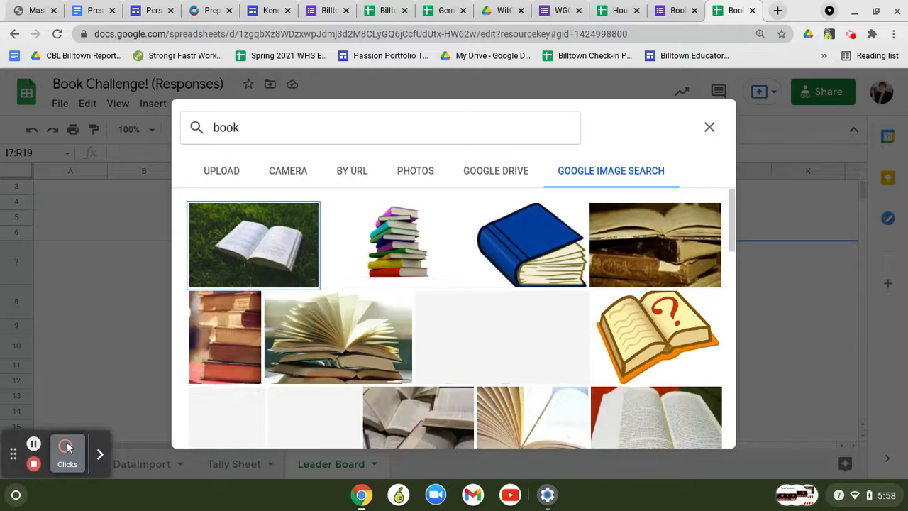
left_click(409, 245)
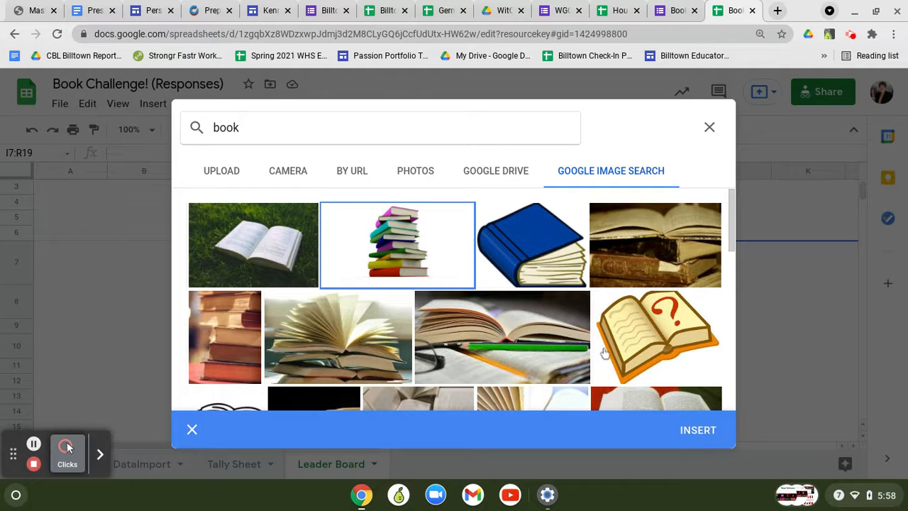
left_click(685, 434)
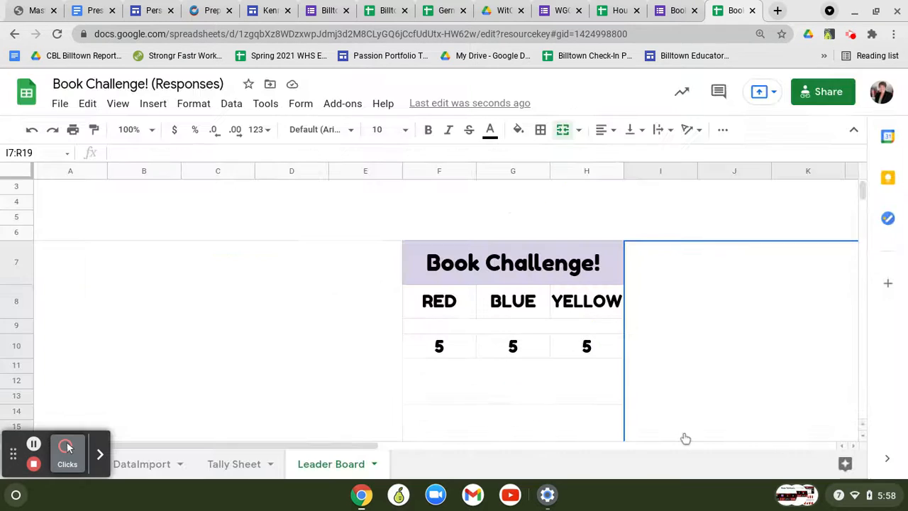
Shrink and narrow the stack-of-books image and place it beside the leader board, starting at column I
scroll(375, 333, "down", 1)
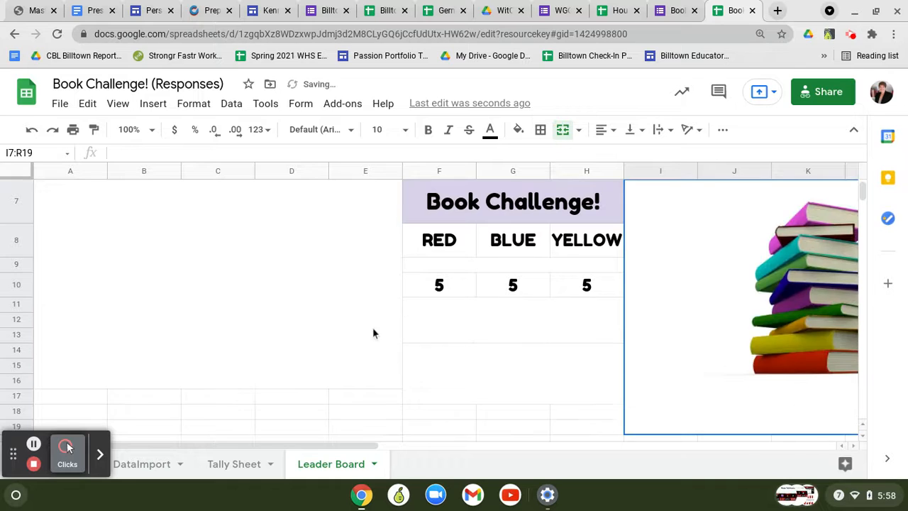
scroll(399, 328, "right", 4)
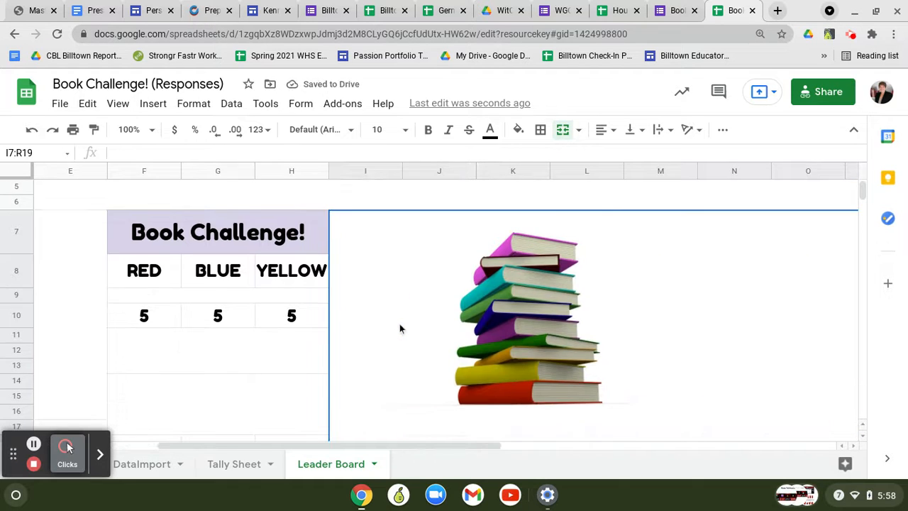
left_click(544, 332)
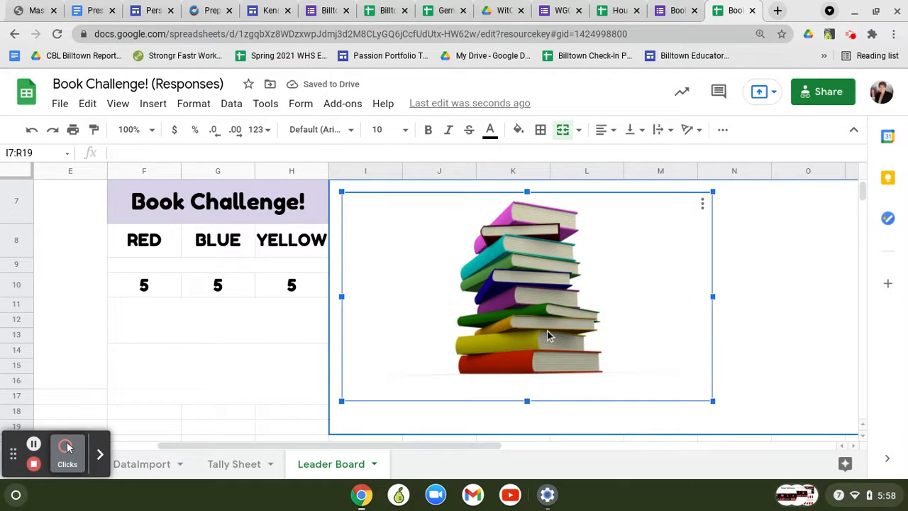
left_click_drag(542, 334, 518, 334)
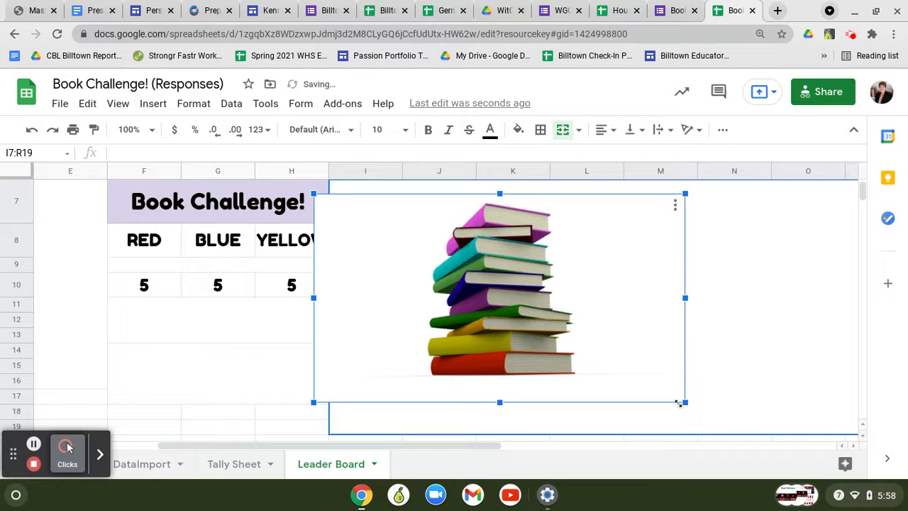
left_click_drag(685, 403, 471, 306)
left_click(477, 362)
left_click_drag(412, 270, 439, 268)
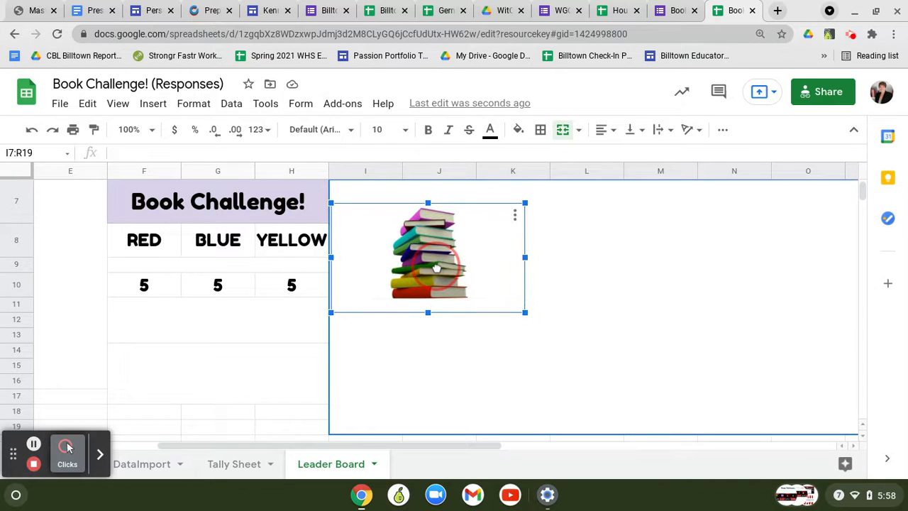
left_click_drag(525, 257, 490, 257)
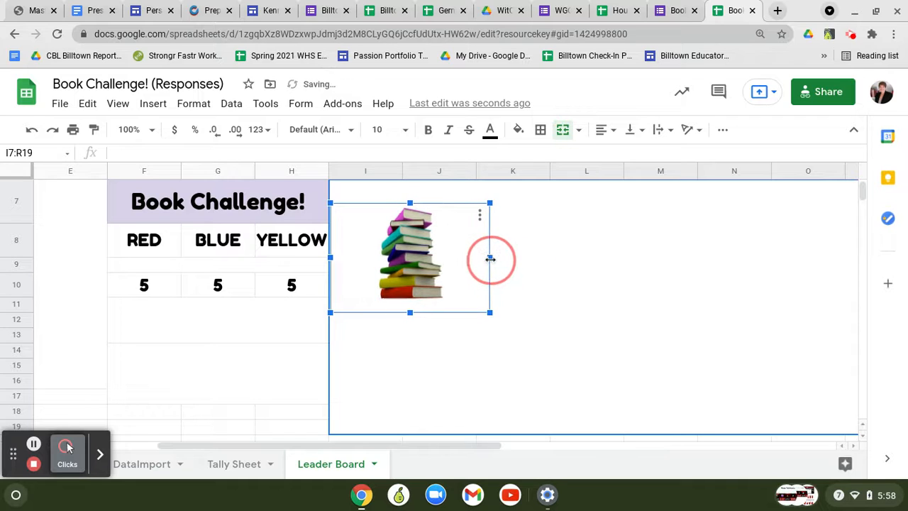
Stretch the stack-of-books image slightly taller by extending its lower edge down to row 12
left_click(527, 367)
scroll(278, 409, "left", 3)
left_click(279, 410)
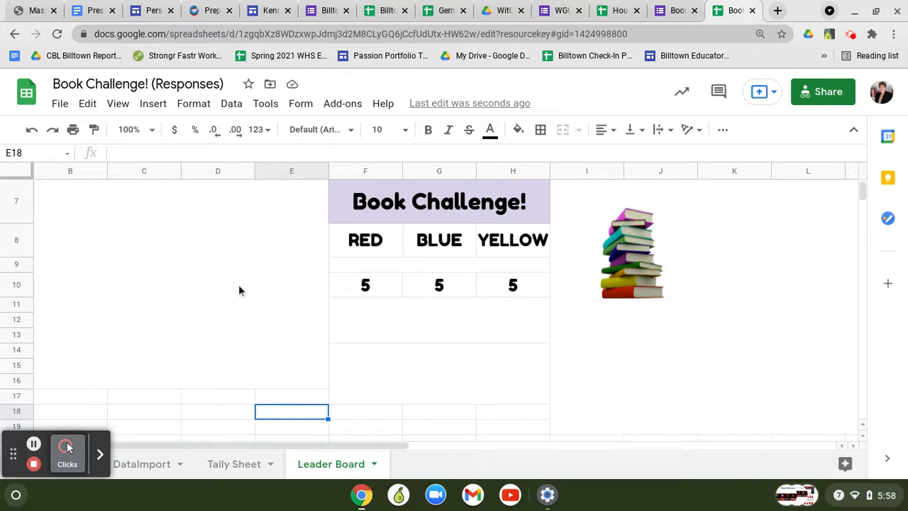
left_click(631, 298)
left_click_drag(632, 310, 632, 322)
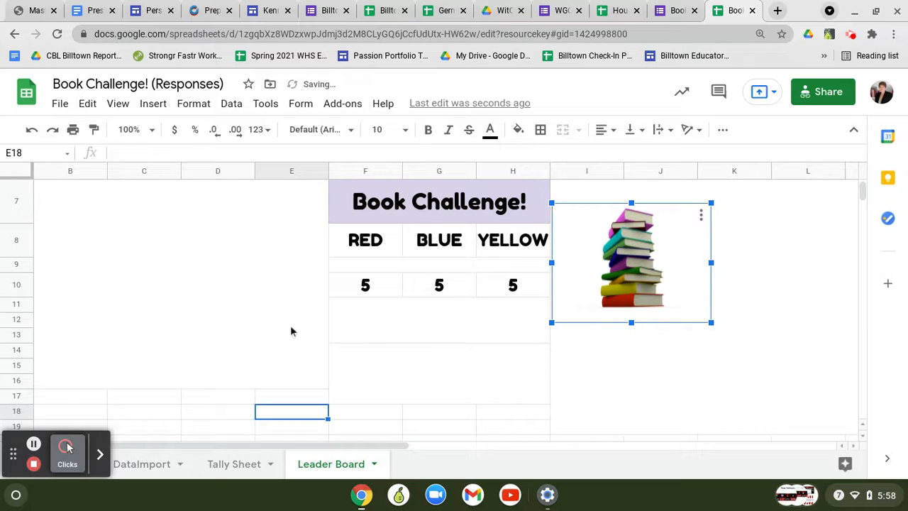
left_click(168, 286)
Fill the RED heading with pale red, the BLUE heading with pale teal and the YELLOW heading with pale yellow
left_click(453, 315)
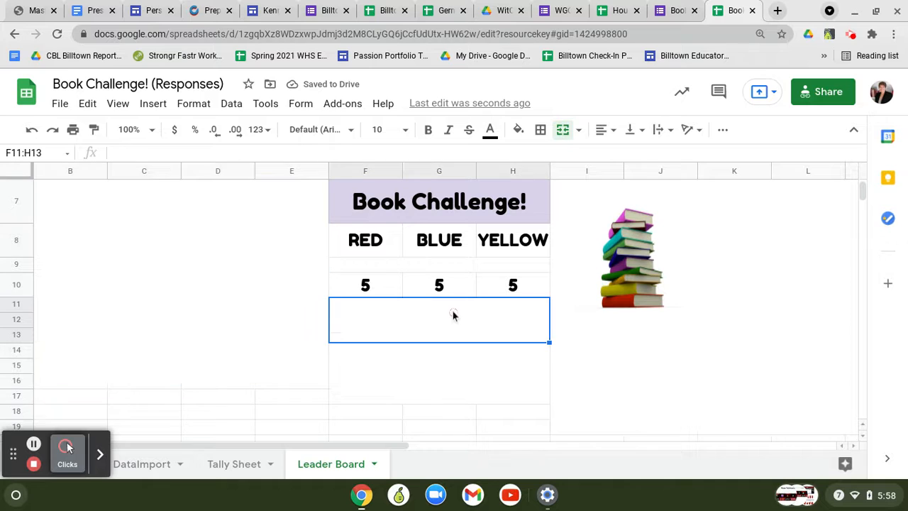
left_click(518, 129)
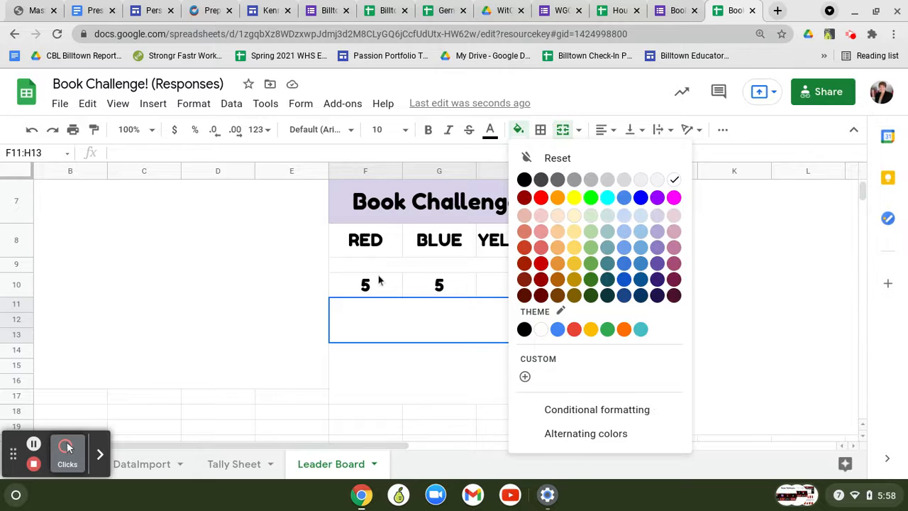
left_click(372, 245)
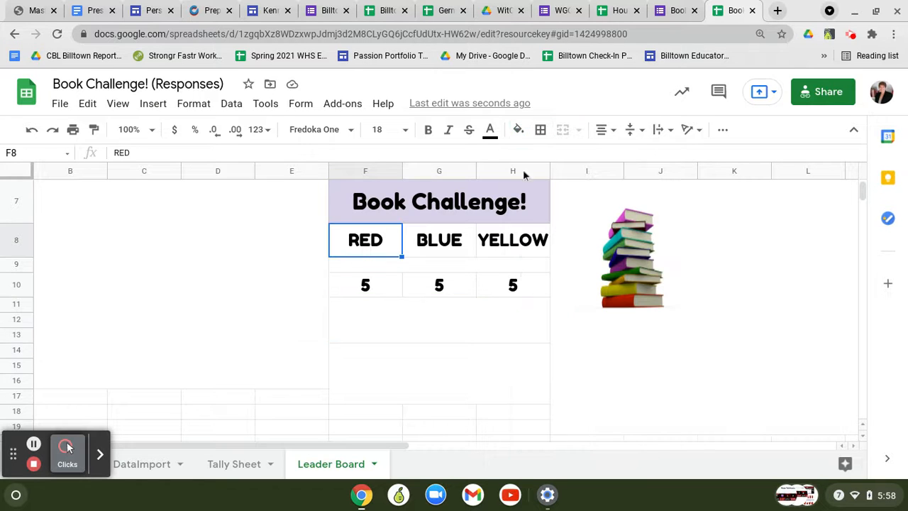
left_click(518, 129)
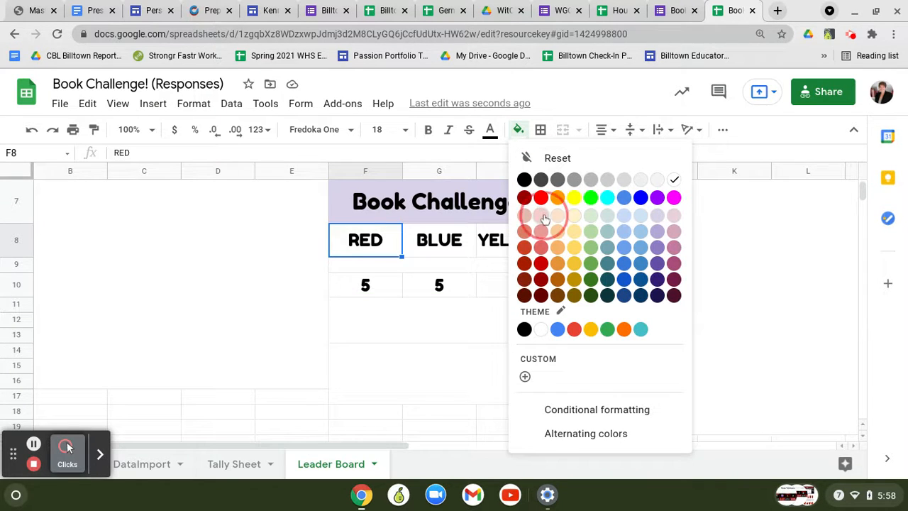
left_click(541, 216)
left_click(436, 245)
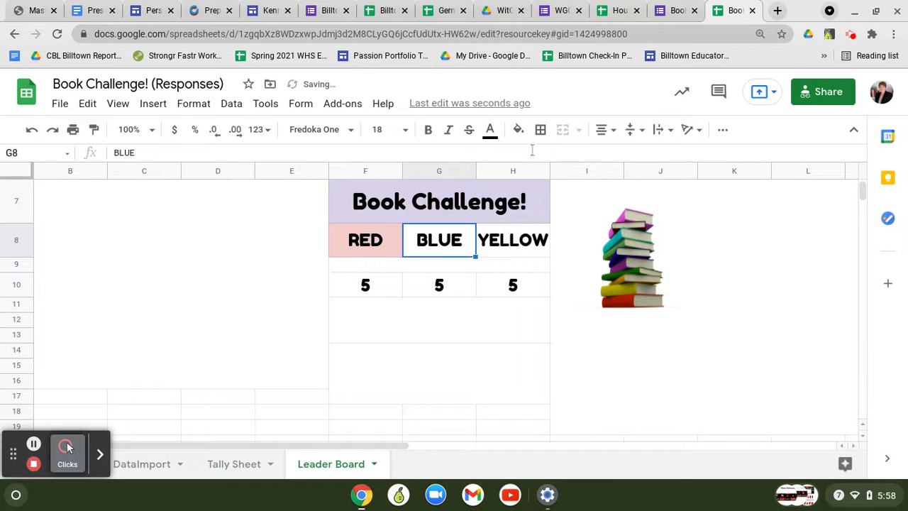
left_click(519, 129)
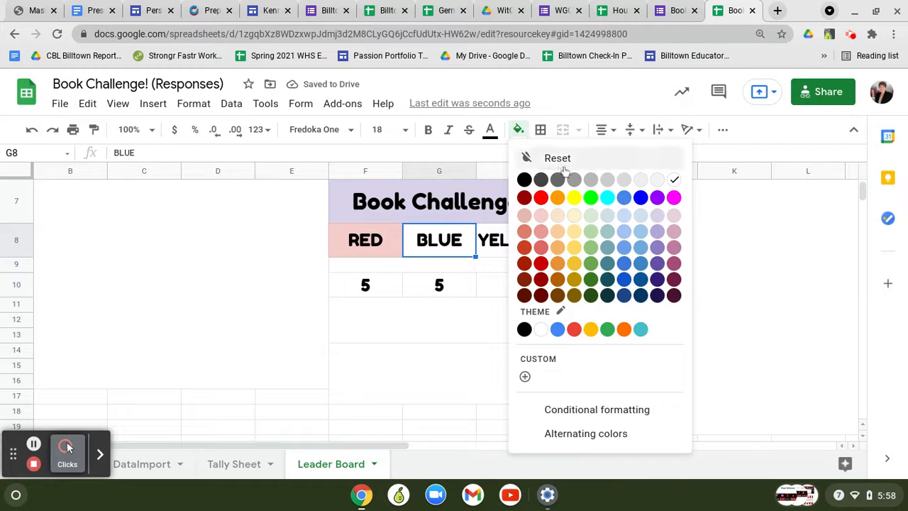
left_click(611, 216)
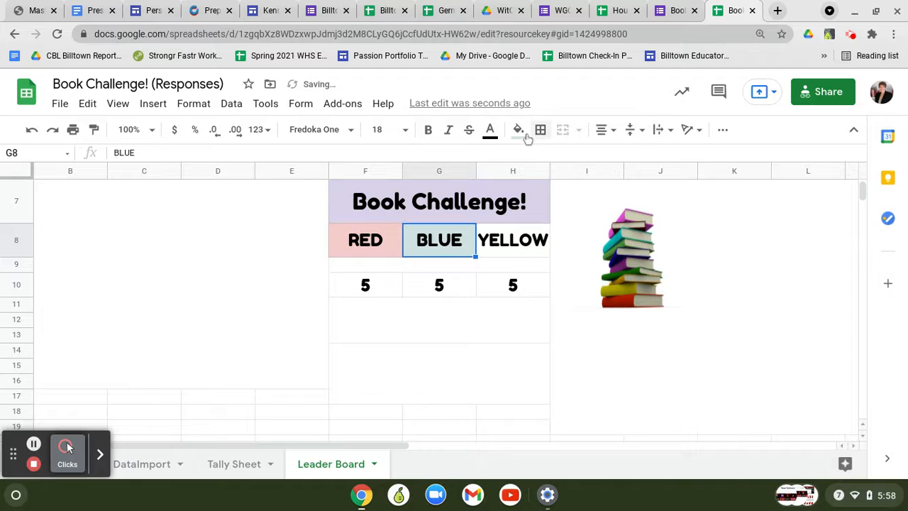
left_click(534, 248)
left_click(519, 130)
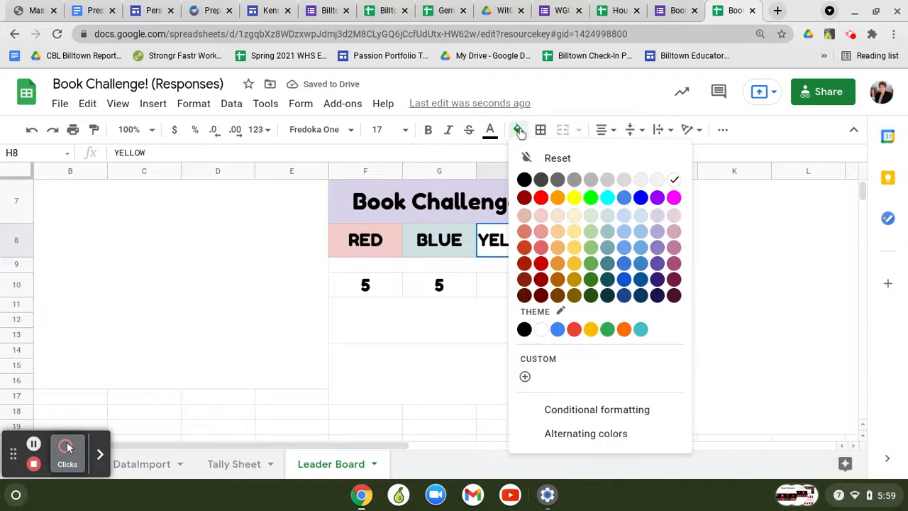
left_click(574, 216)
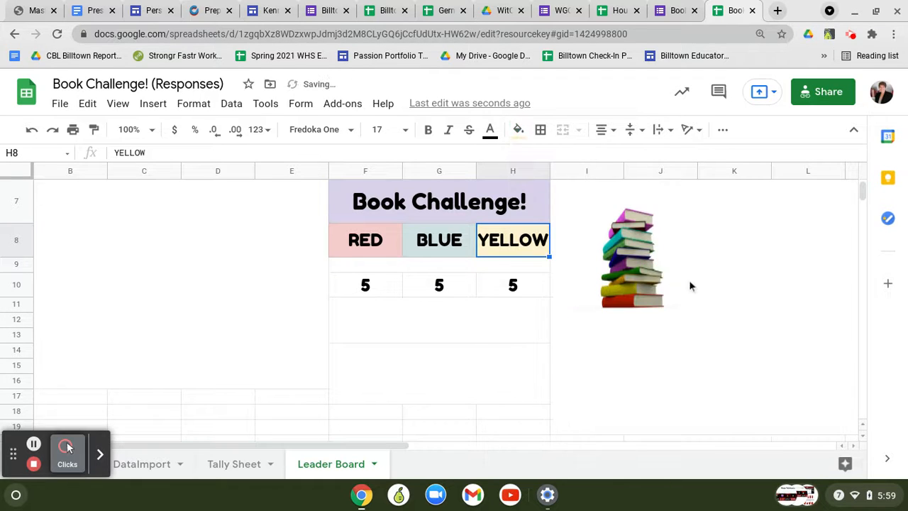
left_click(706, 299)
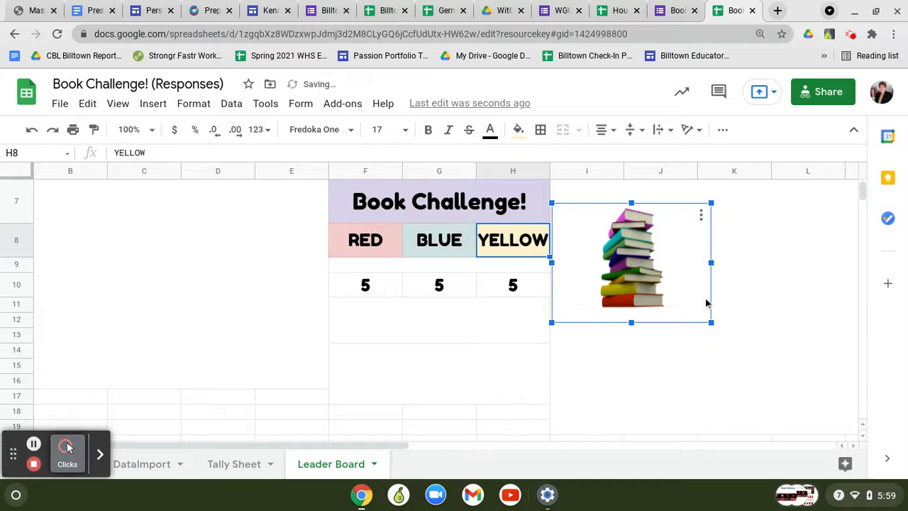
Center the merged row F9:H9 beneath the team headings and set its font to Fredoka One, size 12
left_click(489, 267)
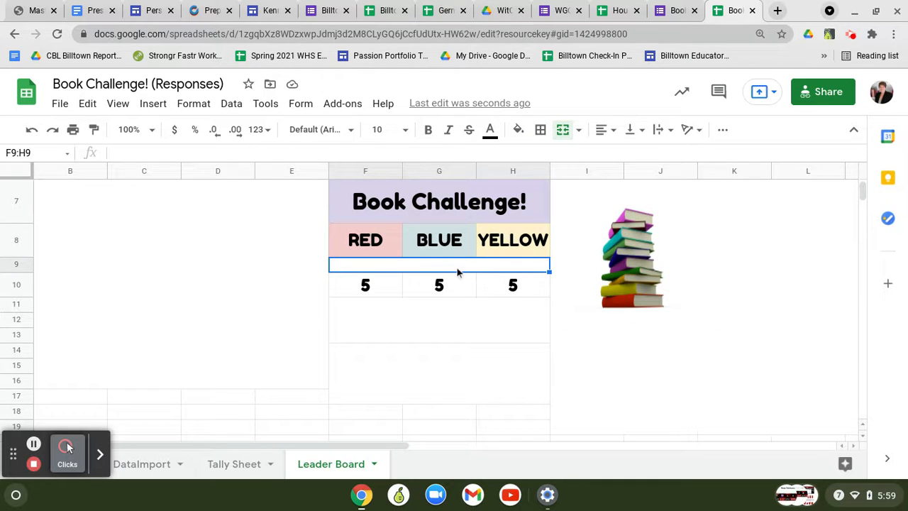
double_click(457, 272)
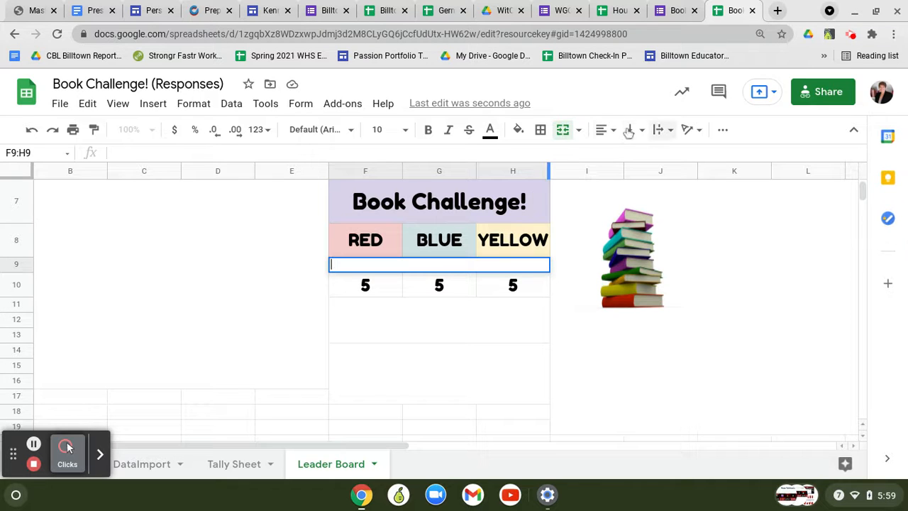
left_click(600, 132)
left_click(623, 155)
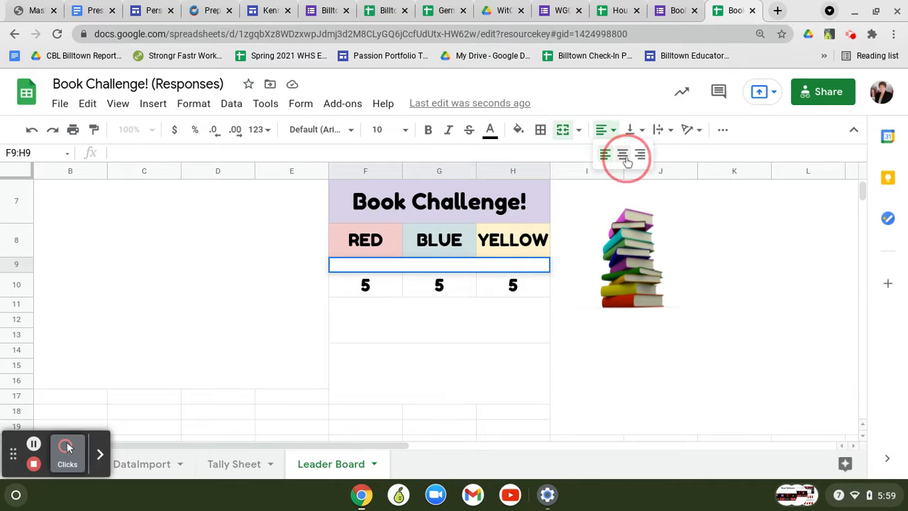
left_click(318, 131)
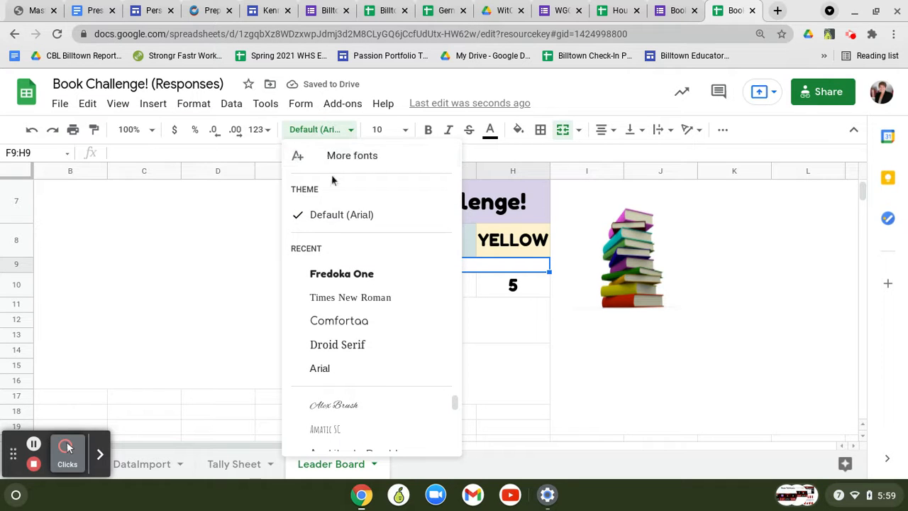
left_click(337, 275)
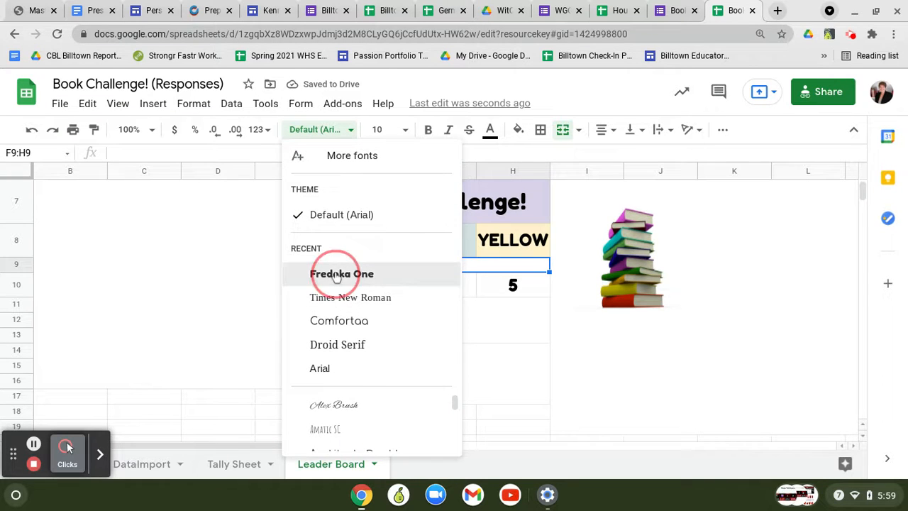
left_click(405, 132)
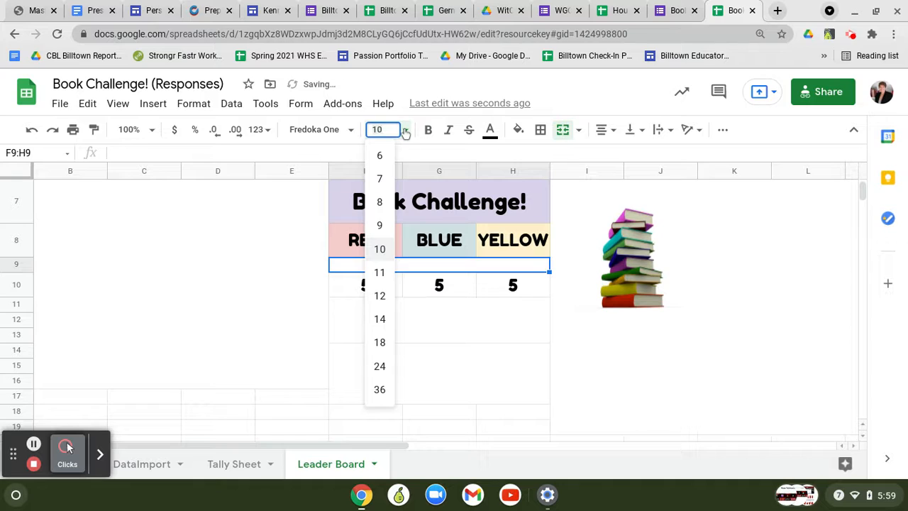
left_click(385, 295)
Enter the text "LEADER BOARD" in the merged row F9:H9
type("lEAD")
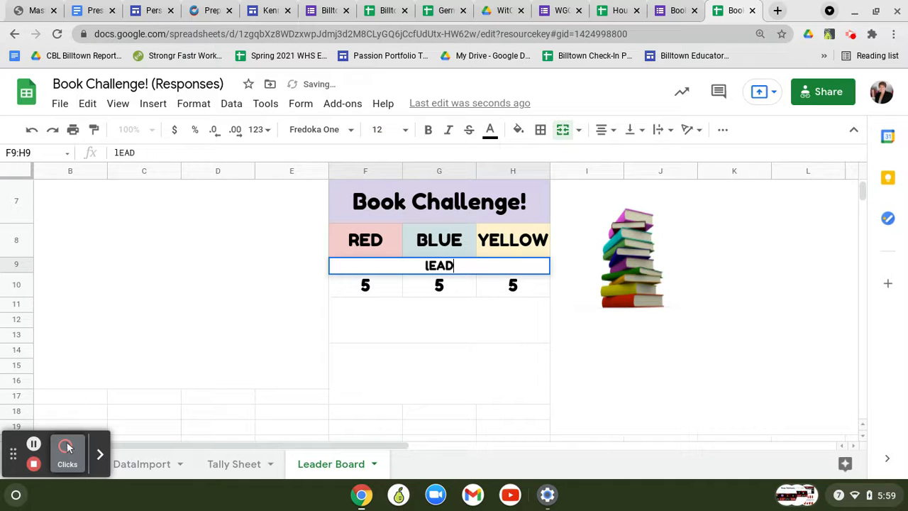
key("BackSpace")
key("BackSpace")
key("BackSpace")
key("BackSpace")
type("LEADER")
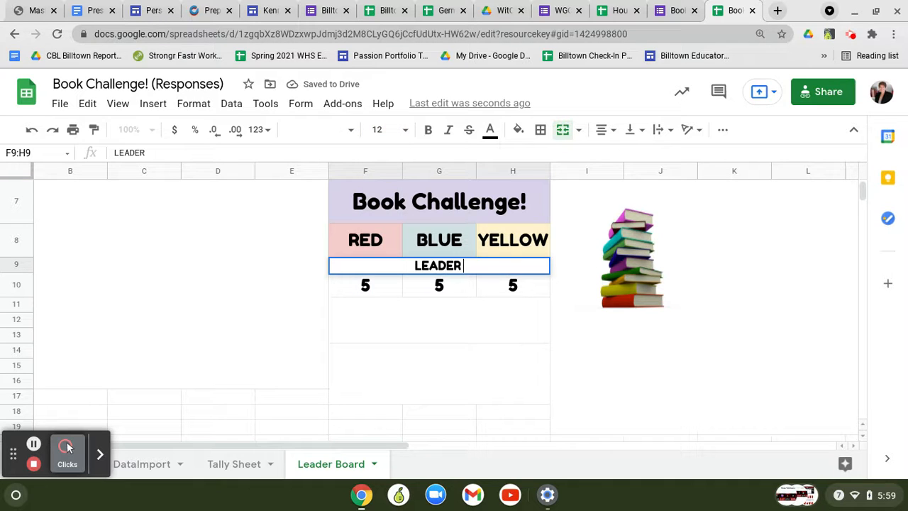
type(" BOARD")
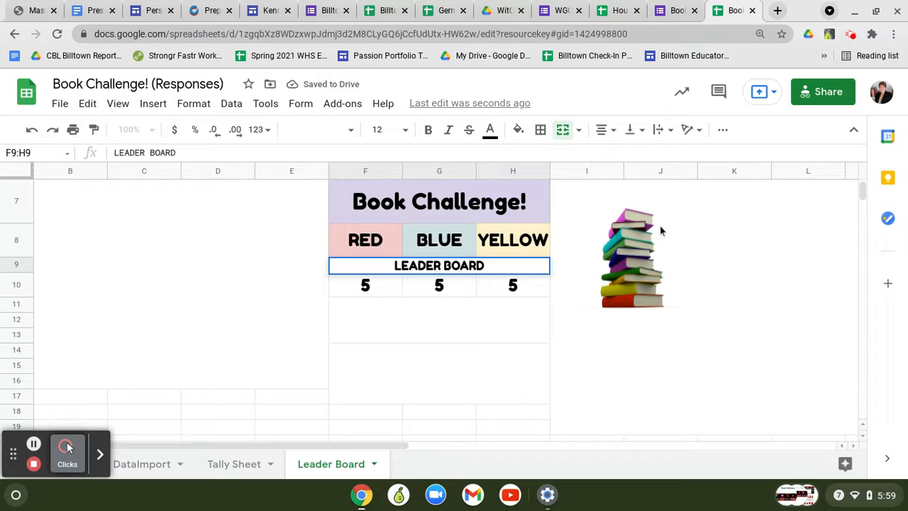
Fill the LEADER BOARD row F9:H9 with light green
left_click(519, 130)
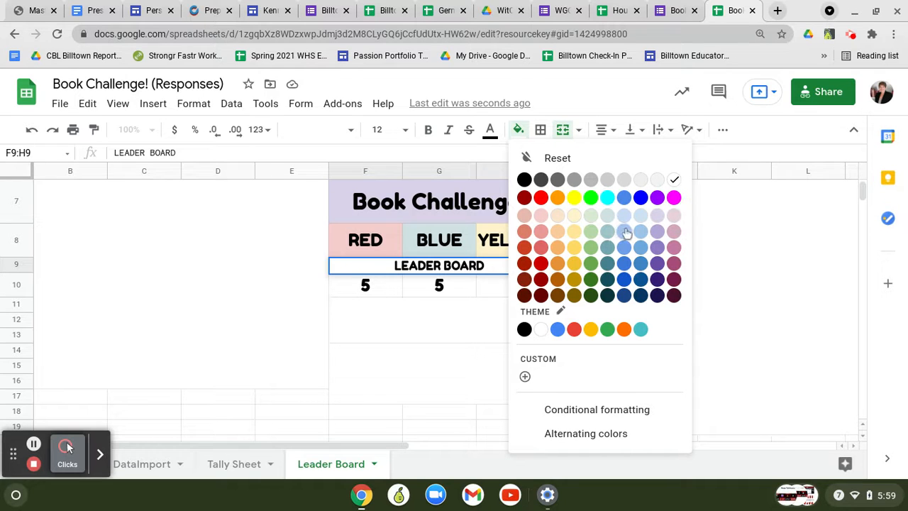
left_click(591, 231)
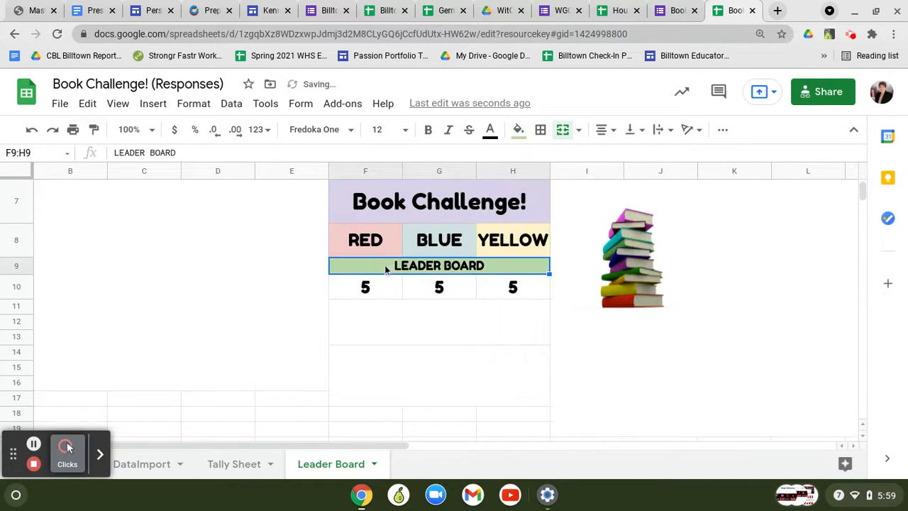
left_click(200, 267)
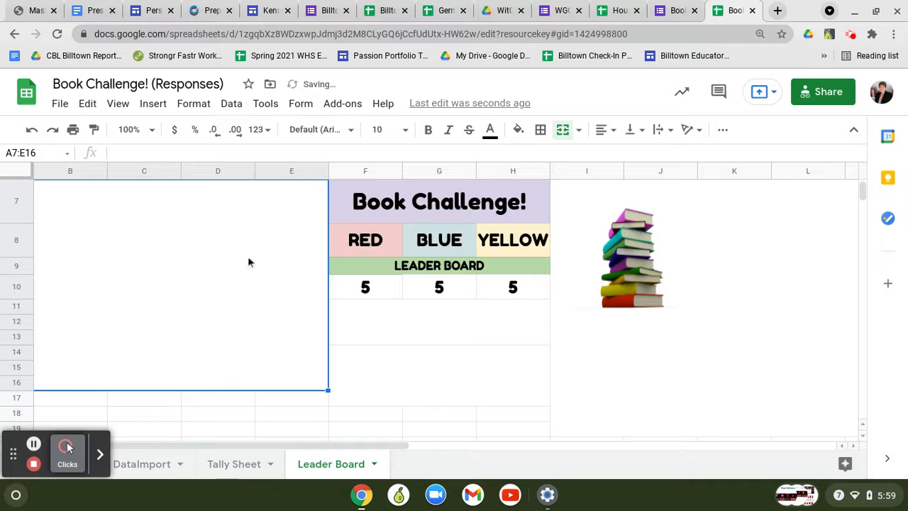
Fill the red team's total in F10 with the palest red and the blue team's total in G10 with the palest blue
left_click(386, 288)
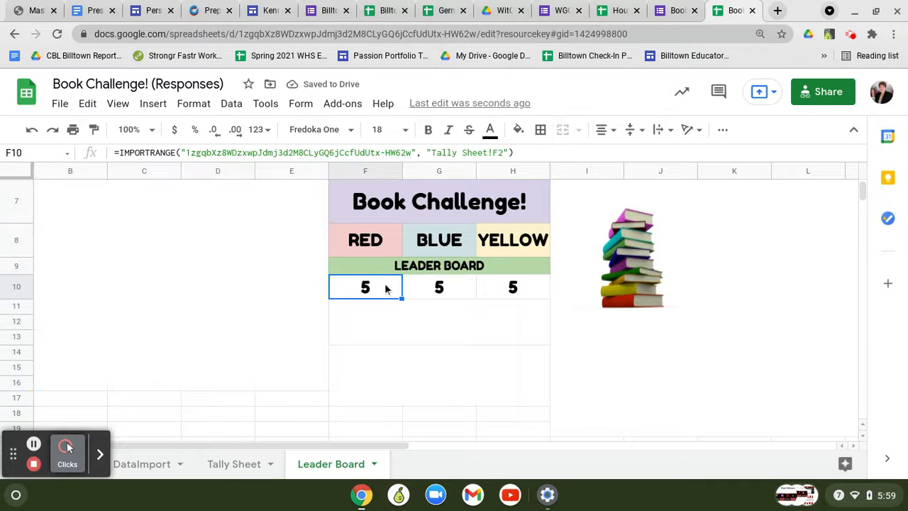
left_click(518, 128)
left_click(541, 220)
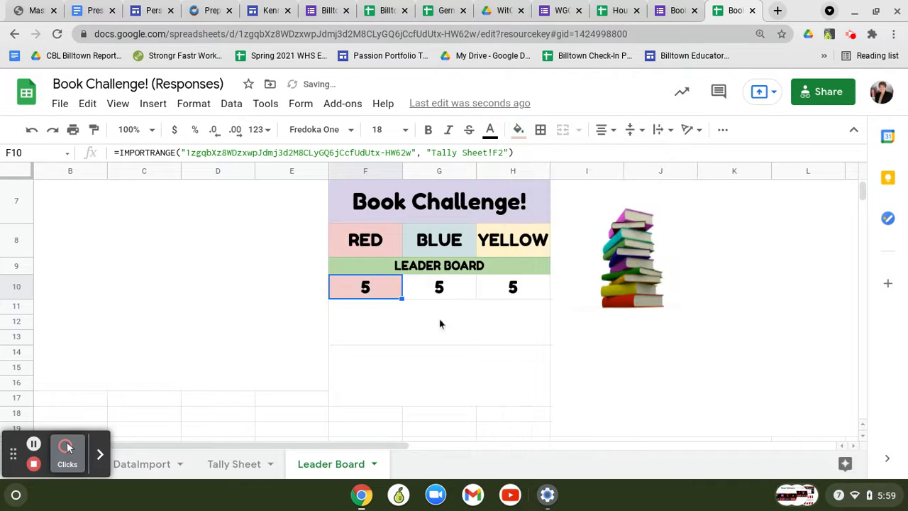
left_click(444, 292)
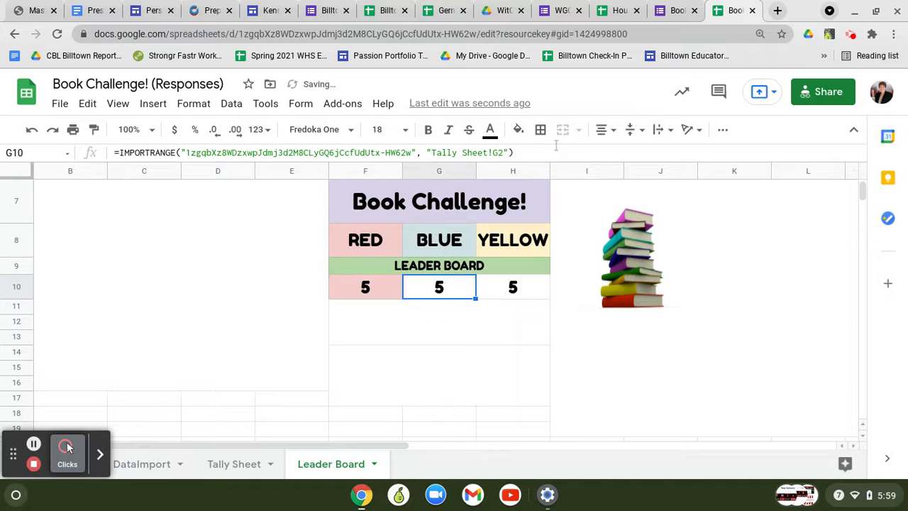
left_click(519, 128)
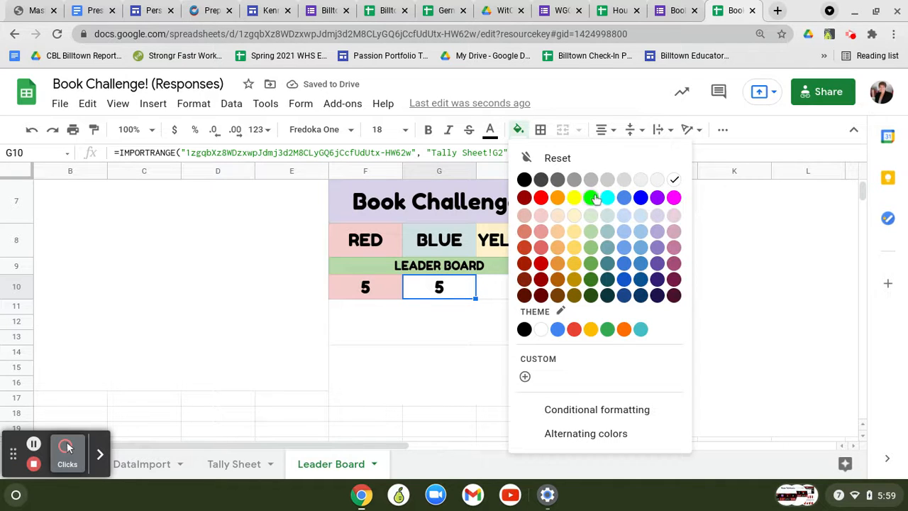
left_click(624, 216)
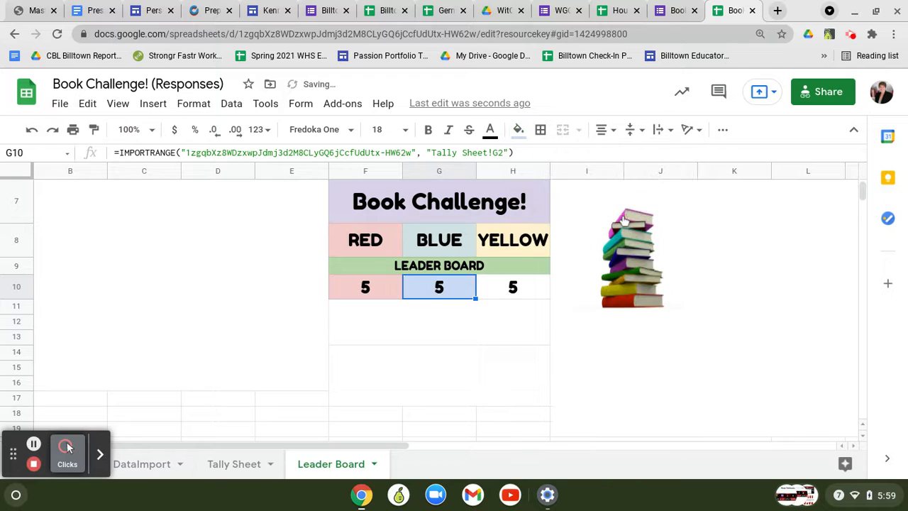
Fill the totals with the second-lightest shades: blue for G10, red for F10 and yellow for H10
left_click(518, 130)
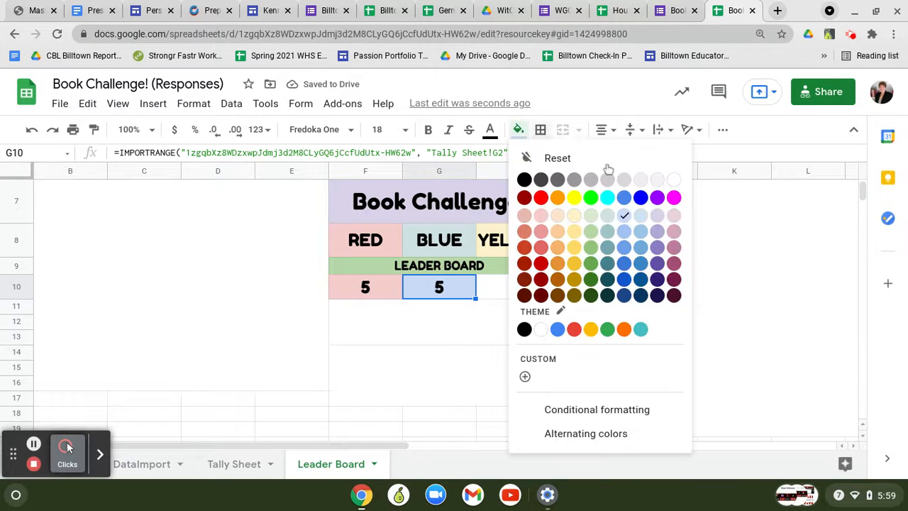
left_click(624, 231)
left_click(354, 292)
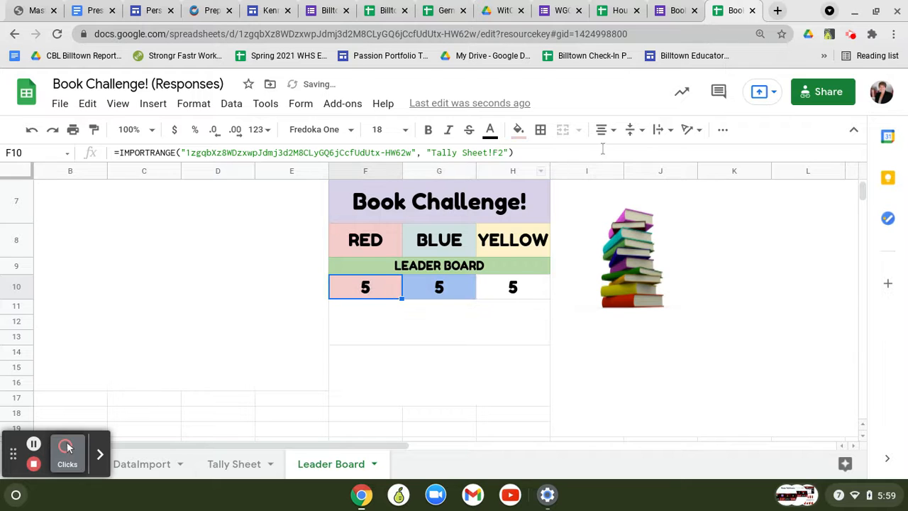
left_click(519, 129)
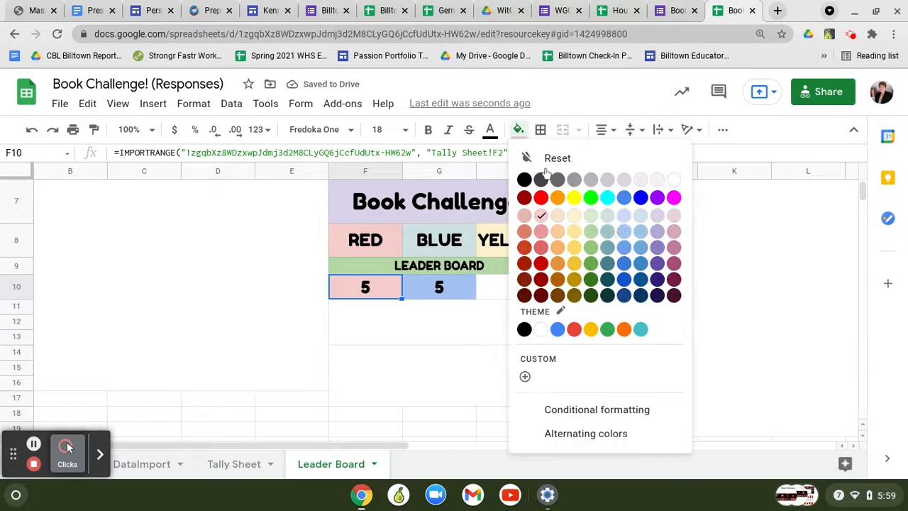
left_click(541, 231)
left_click(494, 289)
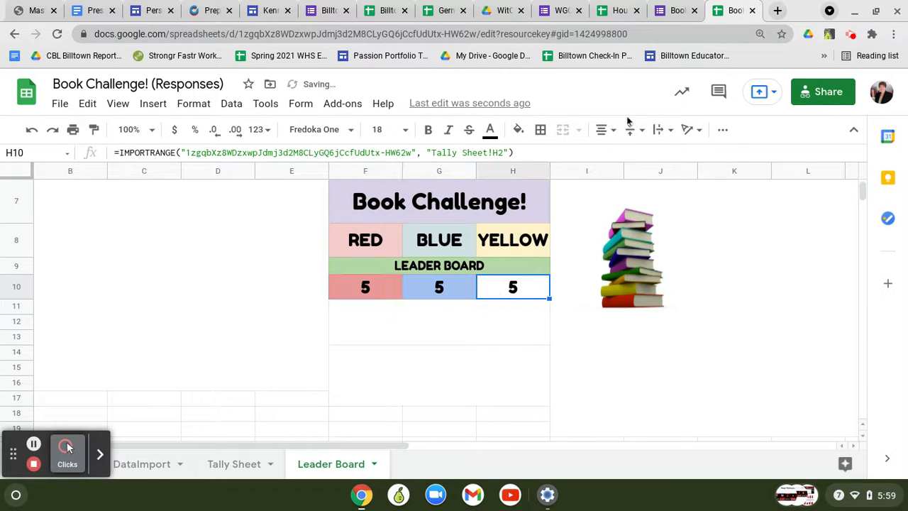
left_click(519, 130)
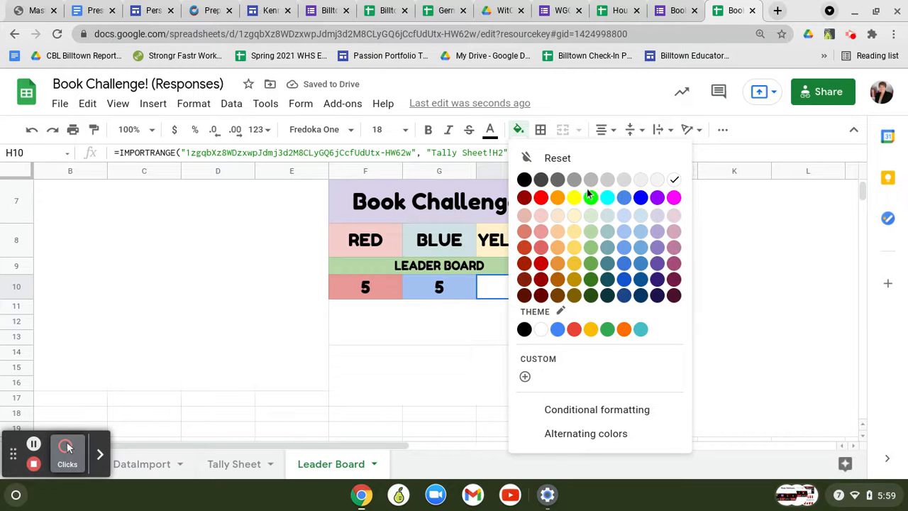
left_click(574, 236)
left_click(588, 327)
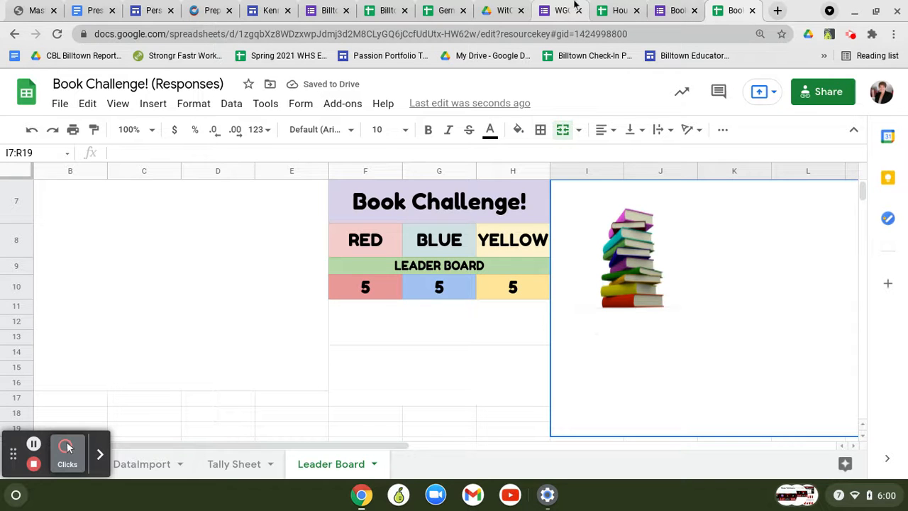
View the House Points Dashboard in the House Point Tally Sheet, and switch to the Book Challenge! form
left_click(641, 6)
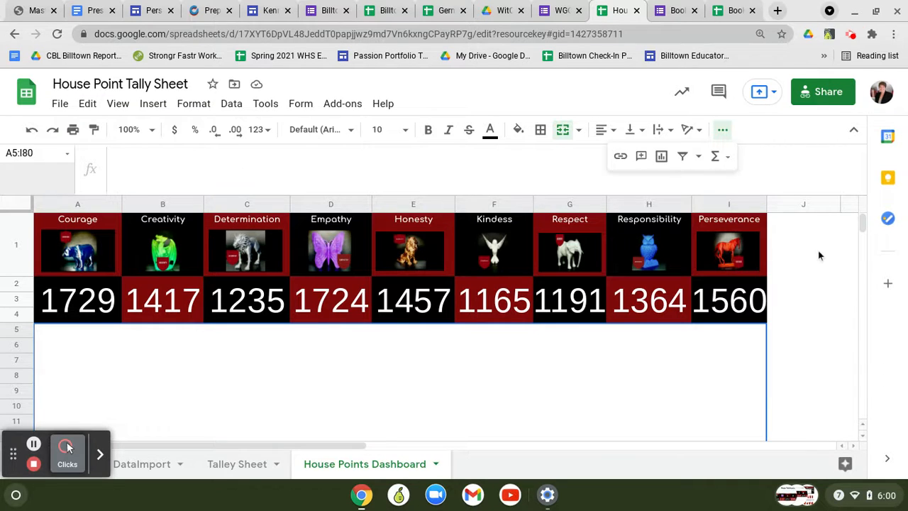
left_click(674, 9)
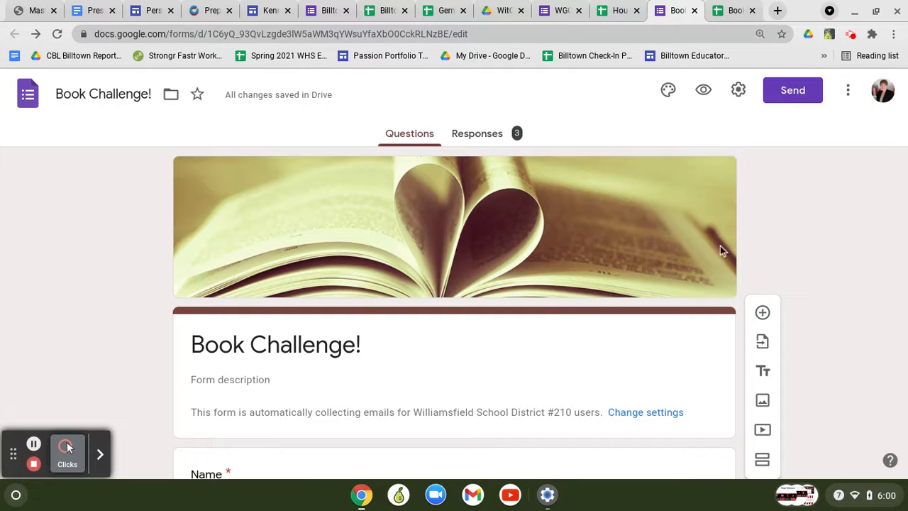
In the Book Challenge! (Responses) spreadsheet, start inserting an image over cells at block A7:E16, using Google Image Search as the source
left_click(719, 7)
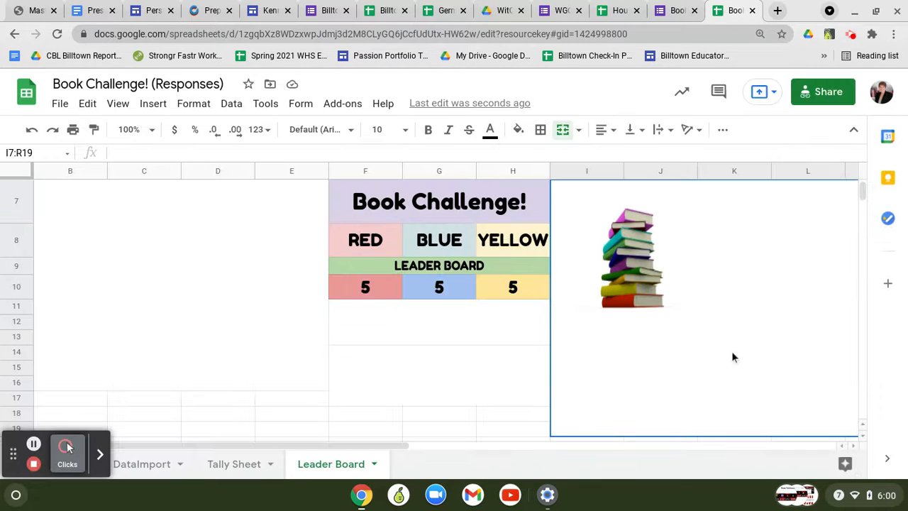
left_click(177, 330)
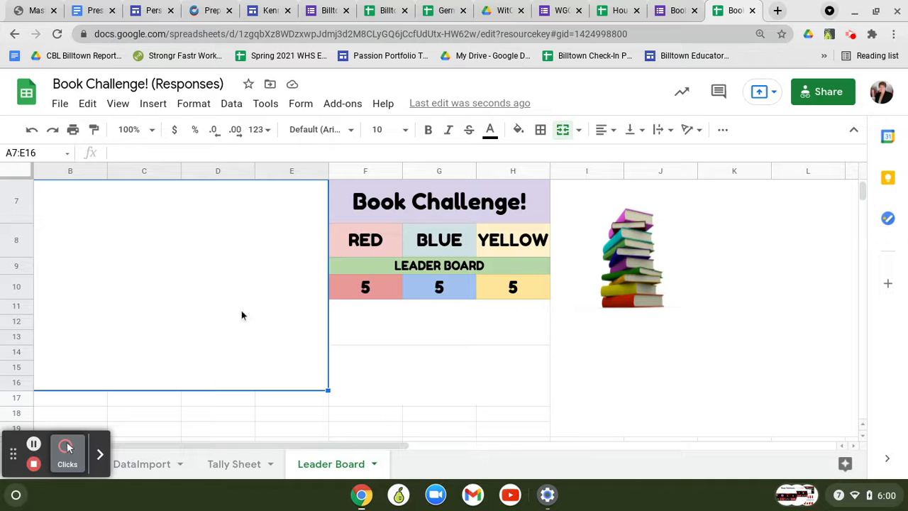
left_click(149, 105)
mouse_move(179, 107)
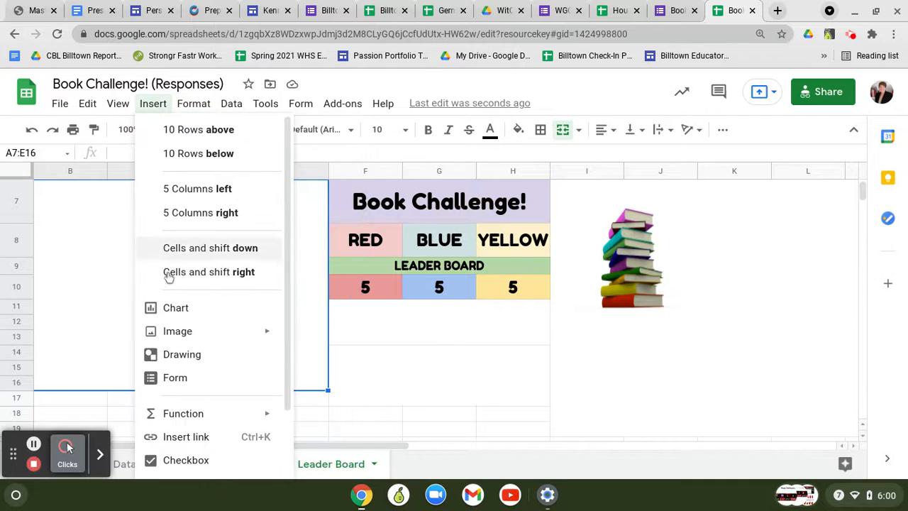
mouse_move(236, 342)
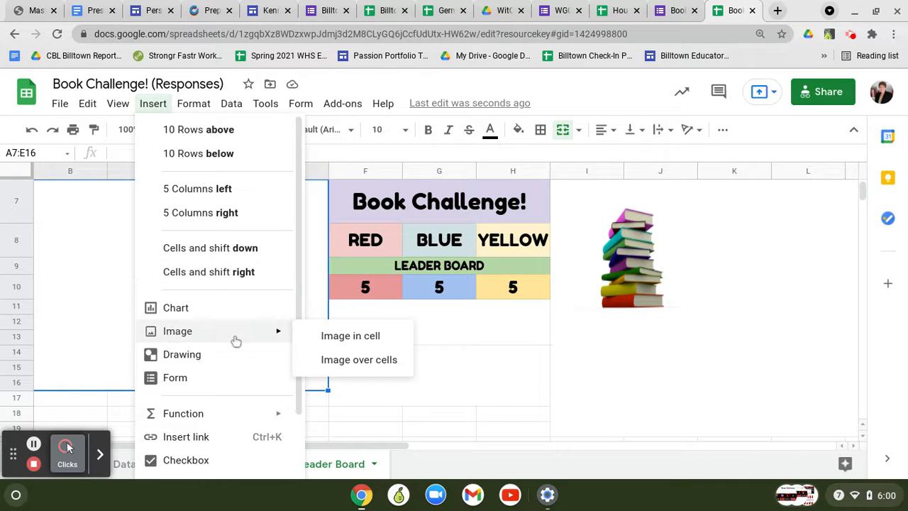
left_click(338, 360)
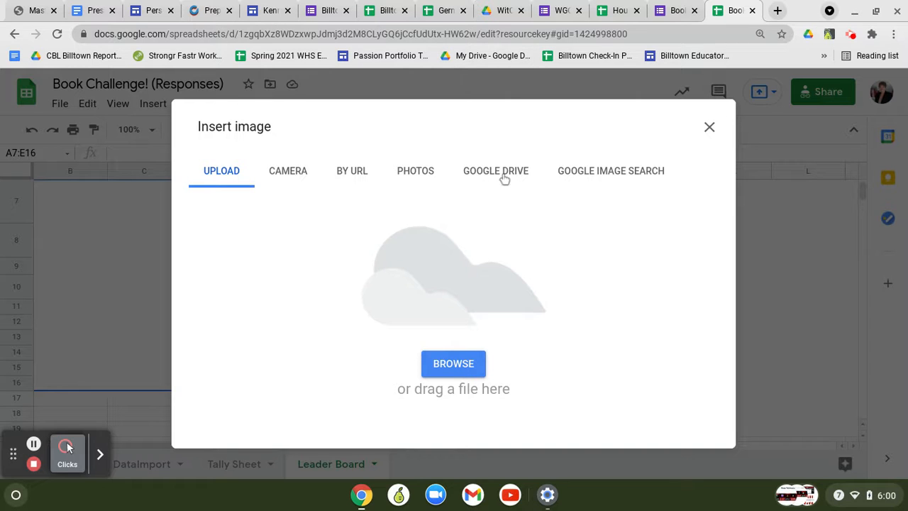
left_click(423, 175)
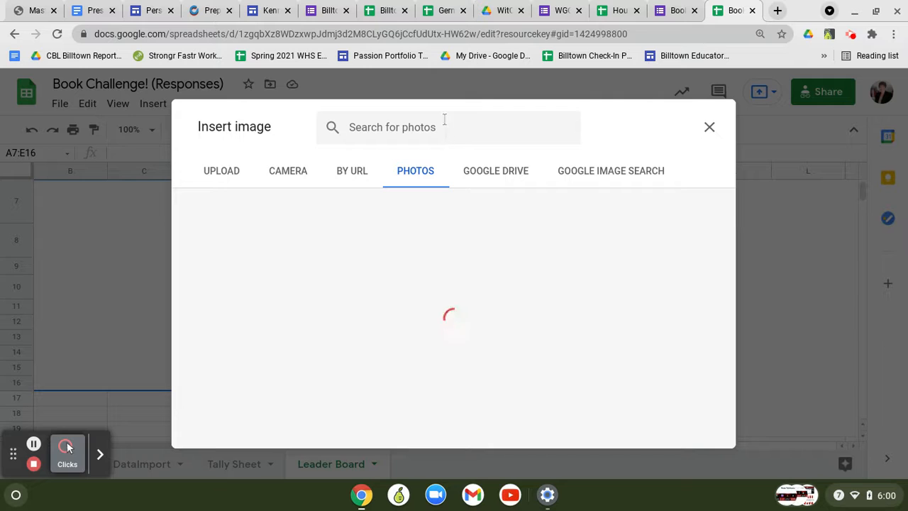
left_click(509, 179)
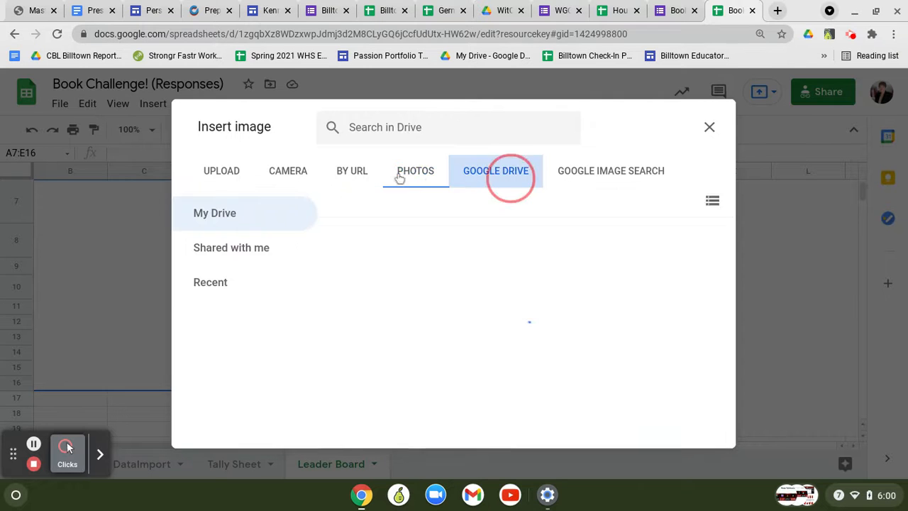
left_click(592, 173)
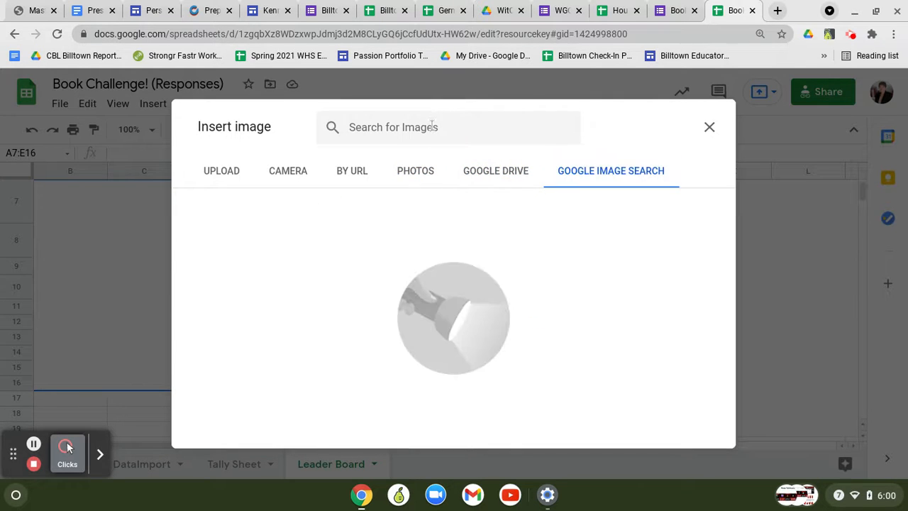
Search for "medal" images and browse the results
left_click(445, 127)
type("medal")
key("Return")
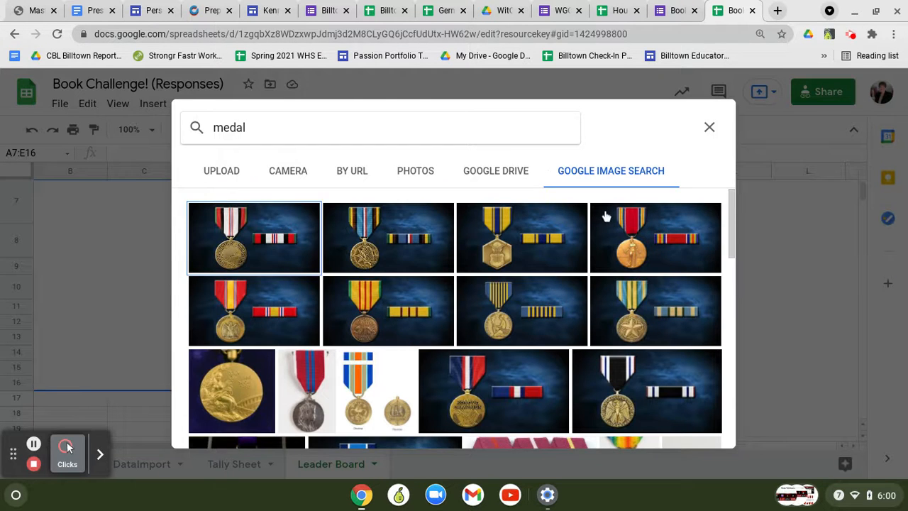
scroll(605, 216, "down", 5)
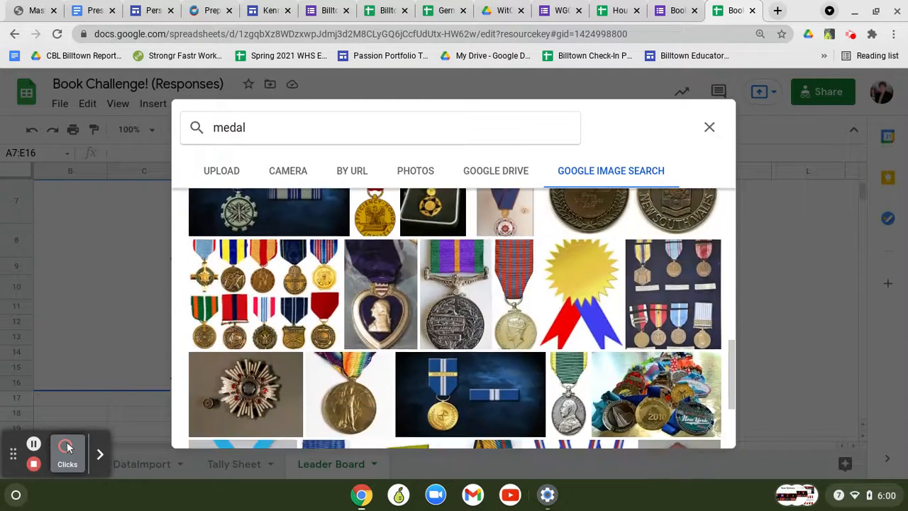
scroll(455, 318, "down", 3)
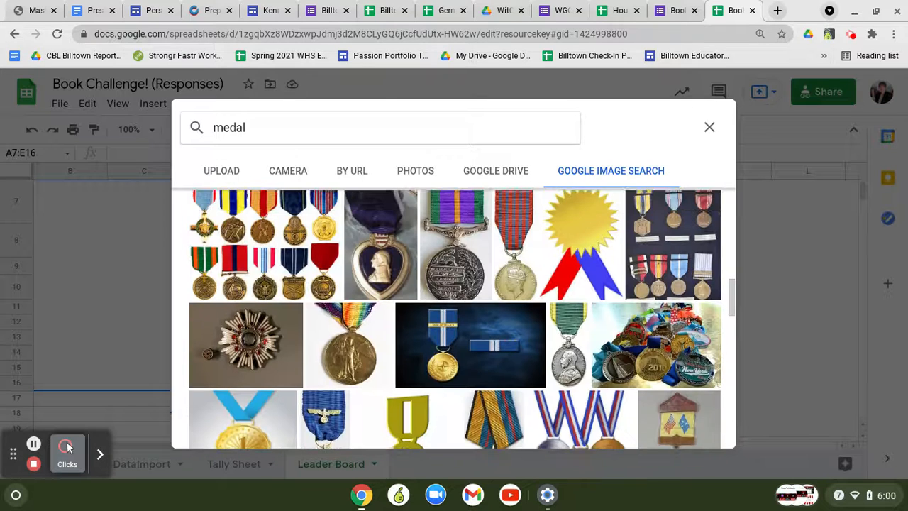
Search for "trophy" images and insert the gold cup with a black base on a white background
double_click(432, 123)
type("troh")
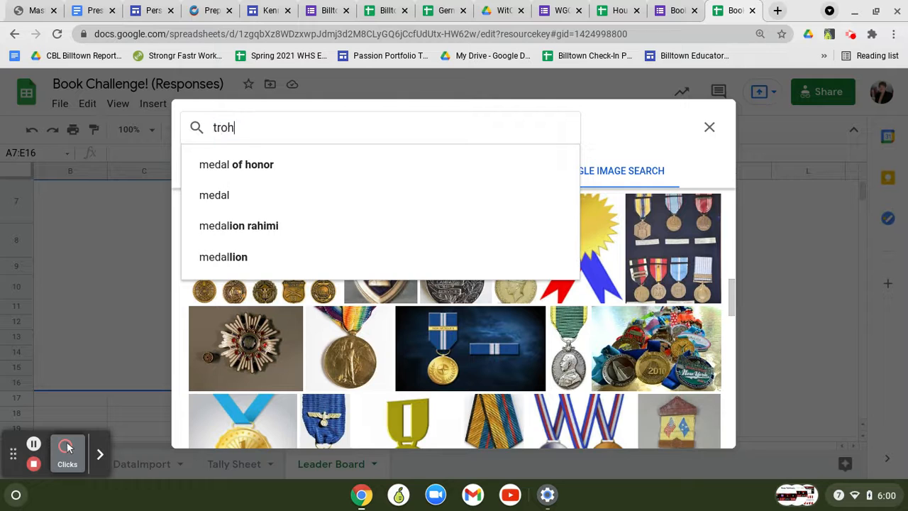
key("BackSpace")
type("phy")
key("Return")
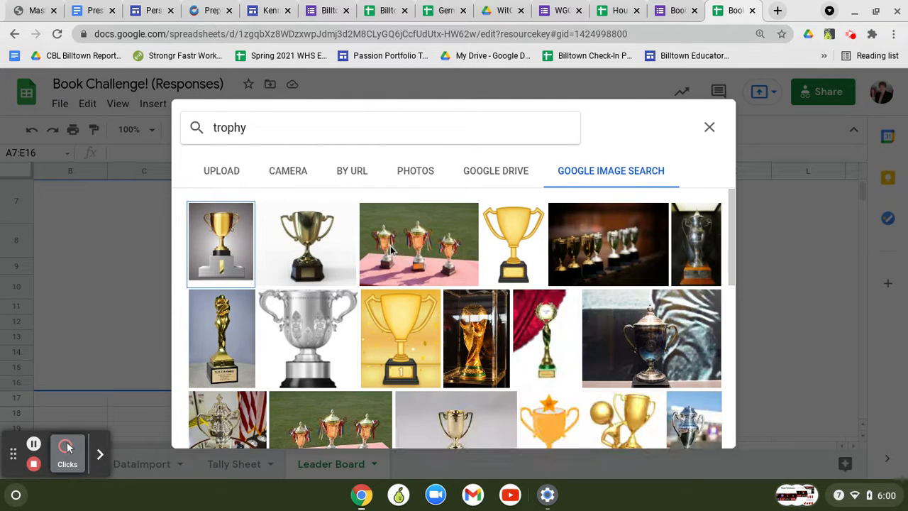
scroll(390, 248, "down", 1)
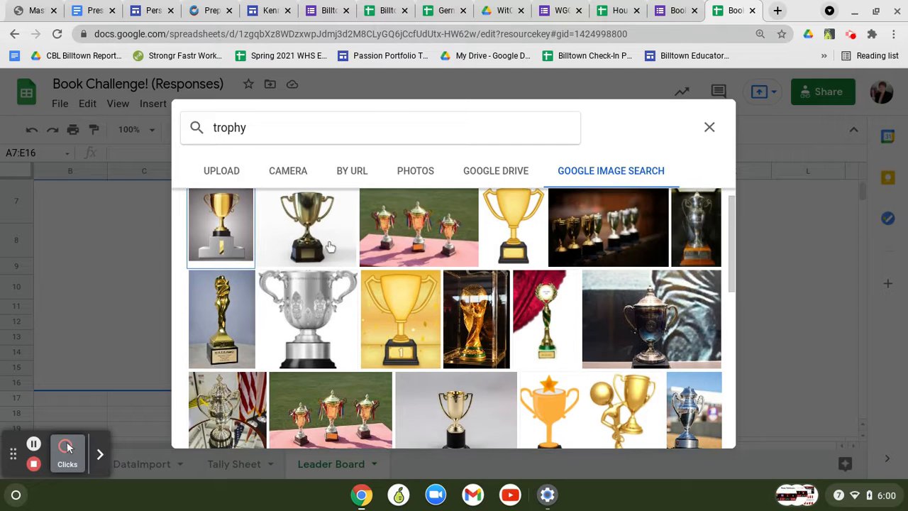
left_click(330, 247)
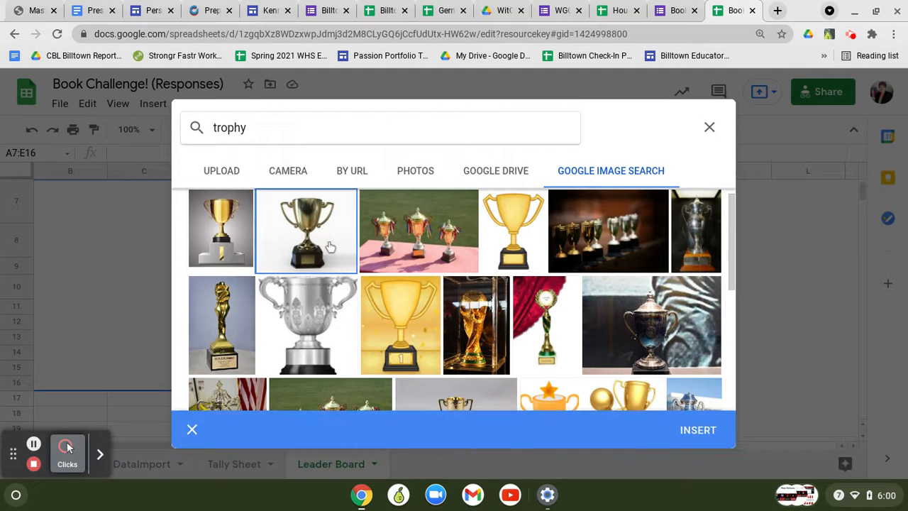
left_click(705, 432)
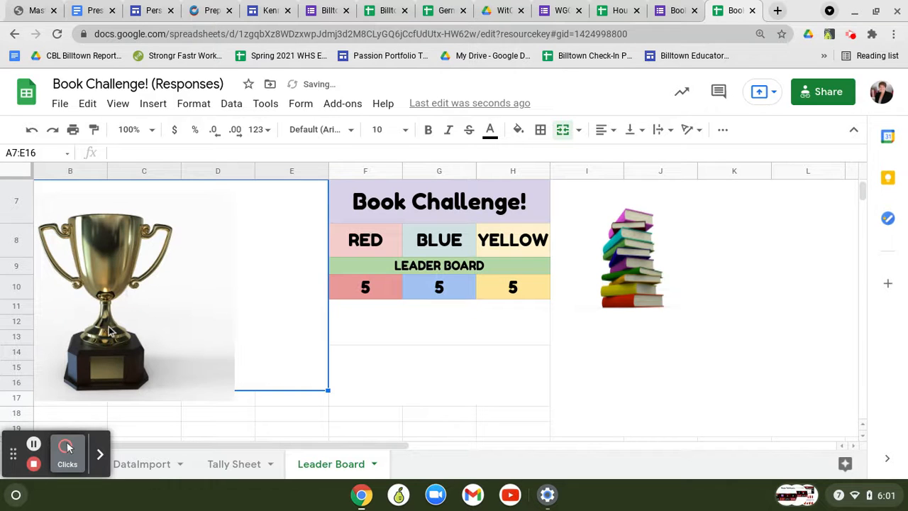
Shrink the trophy image and place it over columns D and E, directly beside the leader board
left_click_drag(107, 325, 173, 302)
left_click_drag(228, 370, 158, 340)
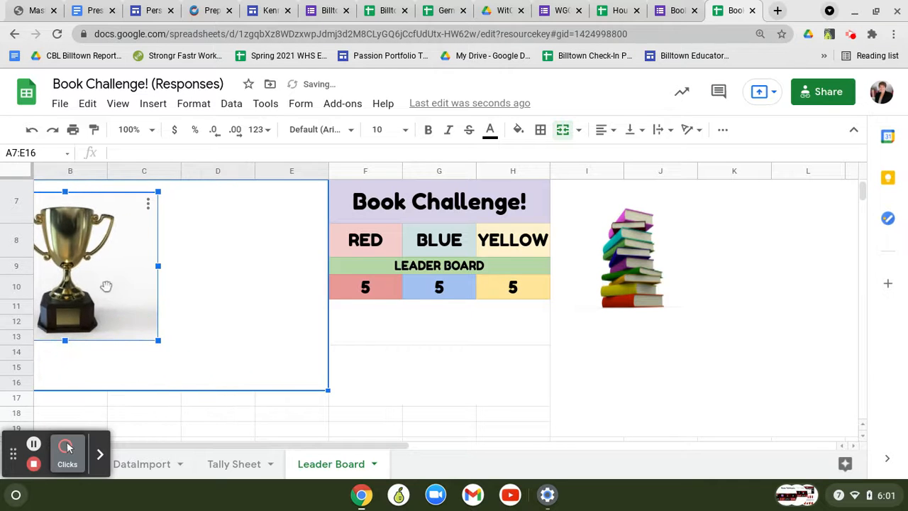
left_click(151, 275)
left_click_drag(228, 278, 319, 271)
left_click_drag(139, 333, 166, 312)
left_click(118, 312)
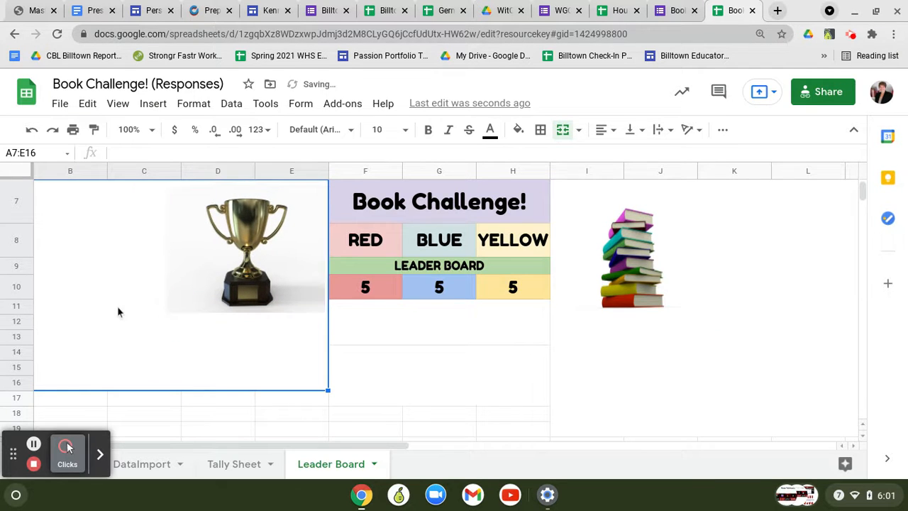
left_click_drag(211, 258, 211, 259)
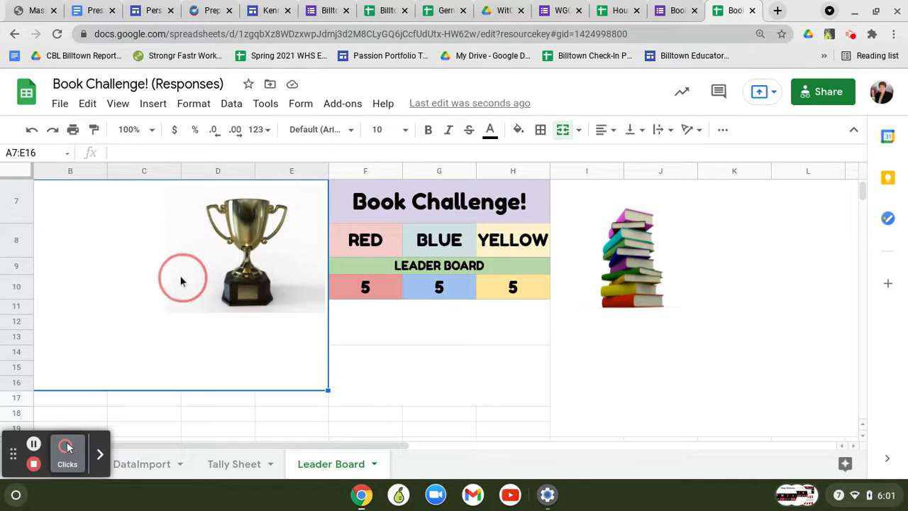
left_click(132, 278)
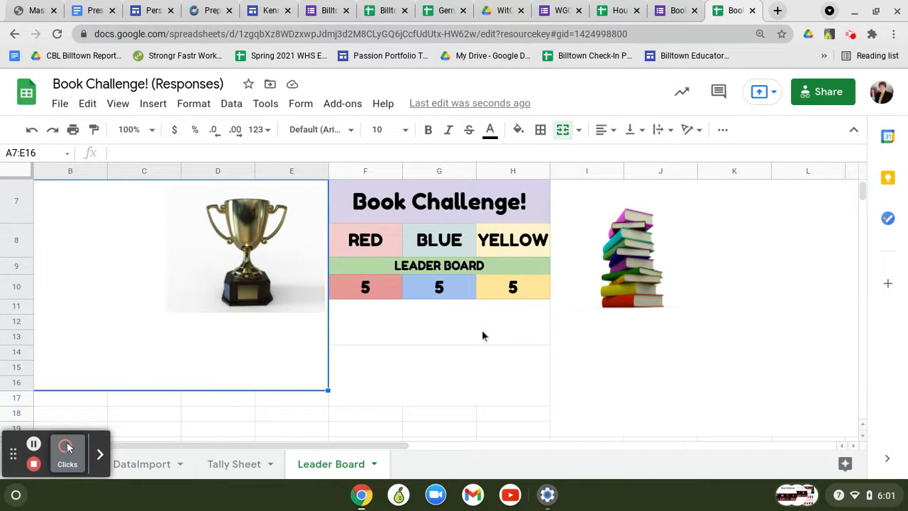
Fill the merged block F11:H13 below the totals with the lightest purple
left_click(644, 360)
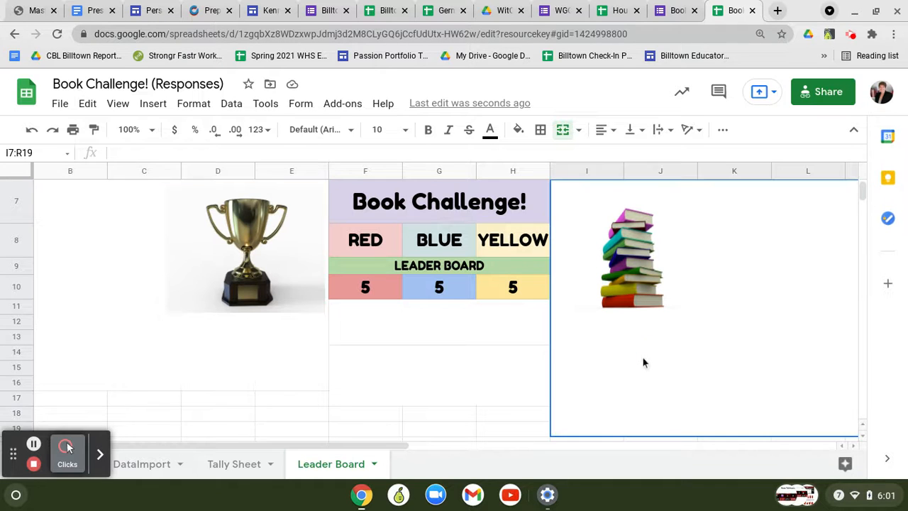
left_click(471, 372)
left_click(451, 322)
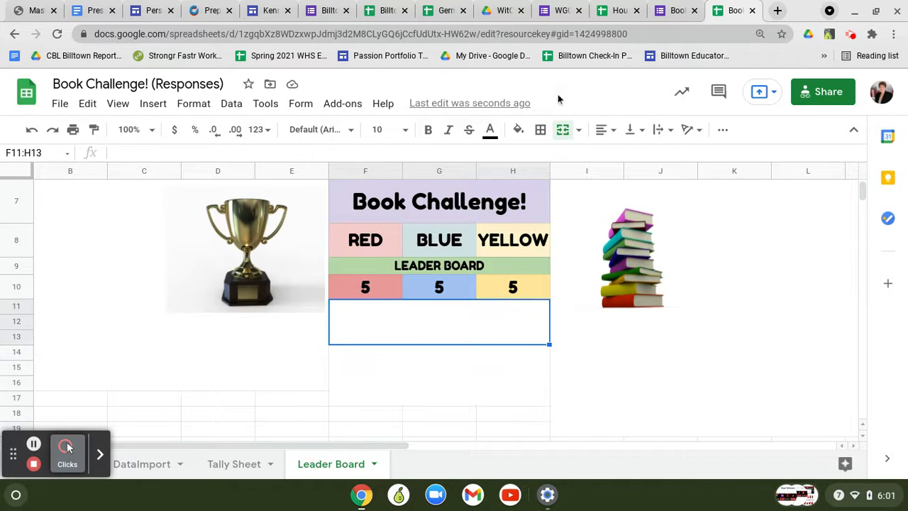
left_click(518, 129)
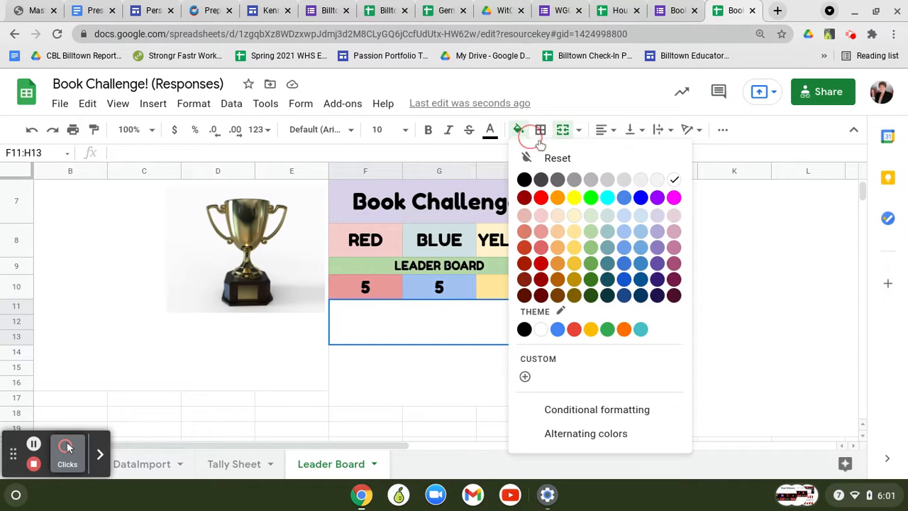
left_click(657, 215)
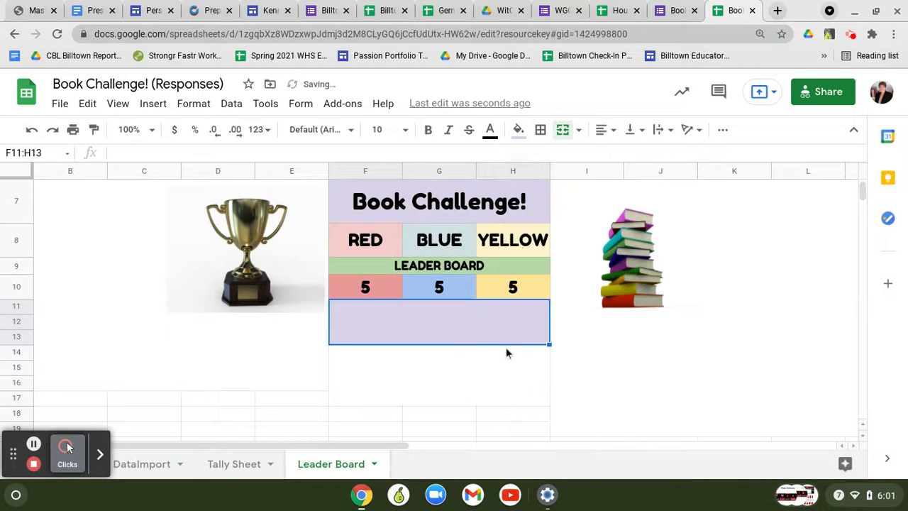
left_click(620, 356)
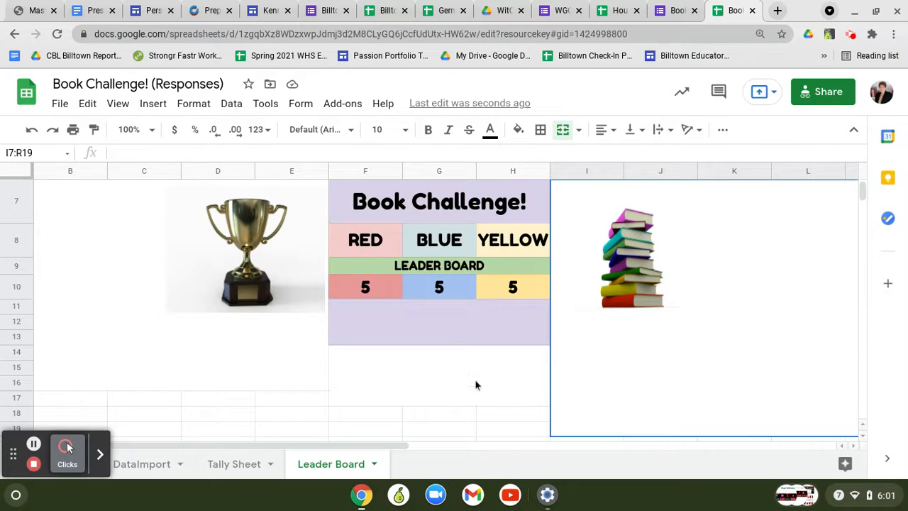
left_click(452, 412)
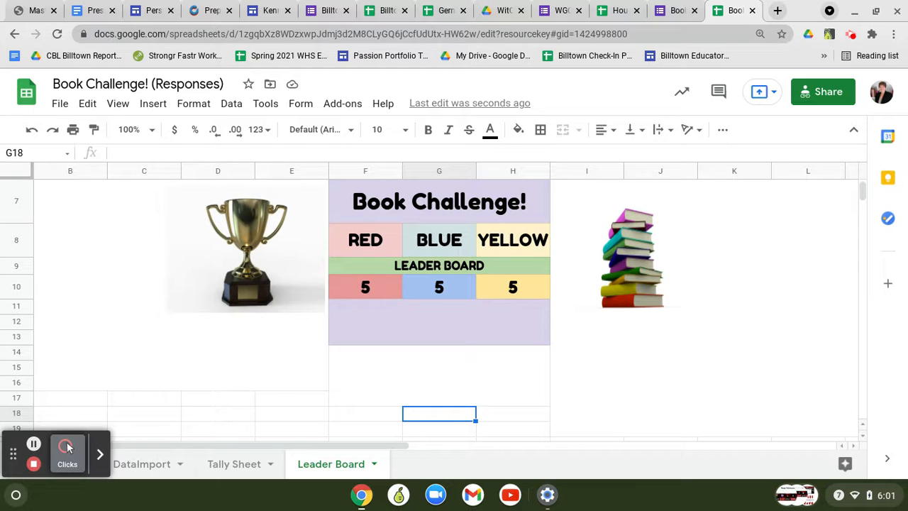
Open the live Book Challenge! form linked to the responses spreadsheet
left_click(670, 10)
left_click(736, 7)
left_click(301, 104)
left_click(337, 190)
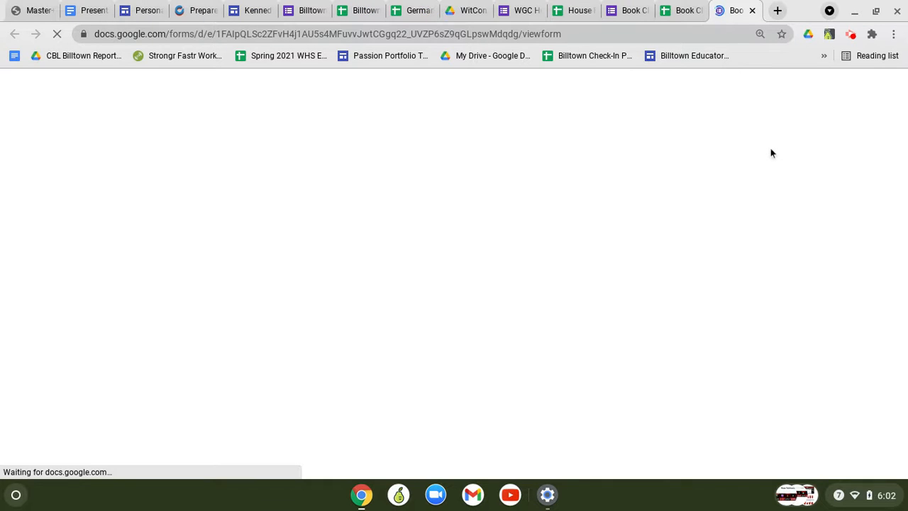
Choose the second student in the form's Name list and set the team to Blue
scroll(772, 153, "down", 2)
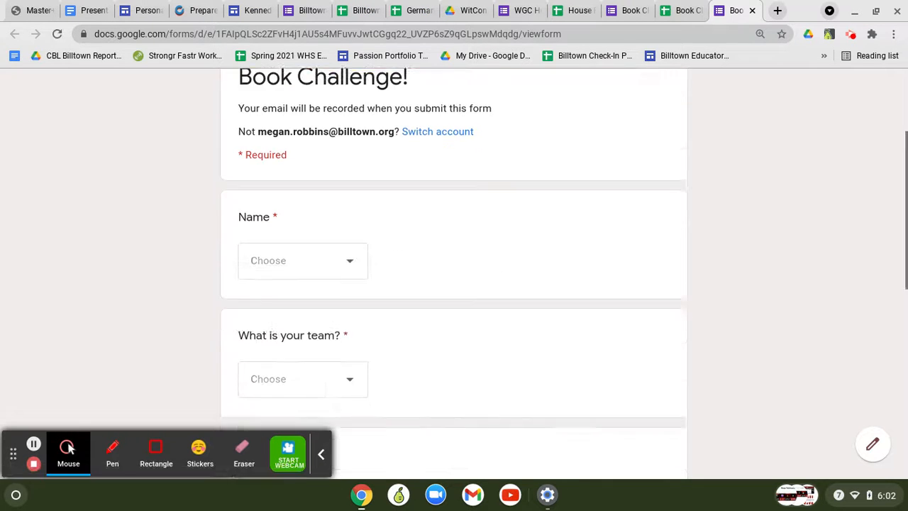
scroll(536, 170, "down", 1)
left_click(345, 220)
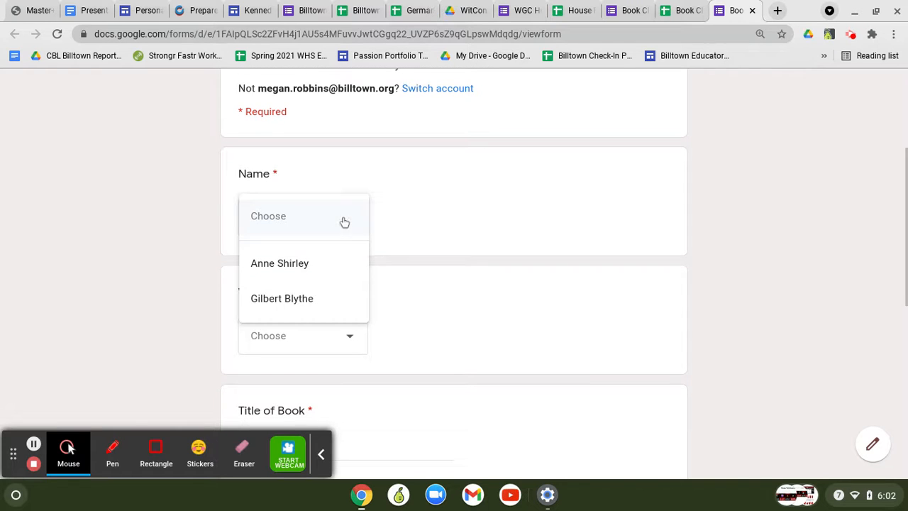
left_click(309, 297)
scroll(312, 277, "down", 1)
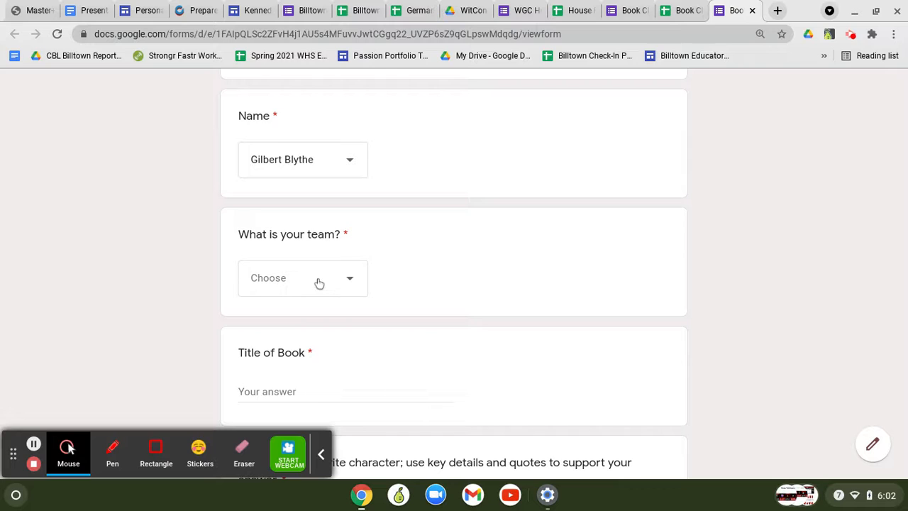
left_click(320, 278)
left_click(310, 360)
Enter "Three Blind Mice" as the book title and "kjlskajlads" as the favorite character answer
scroll(421, 313, "down", 1)
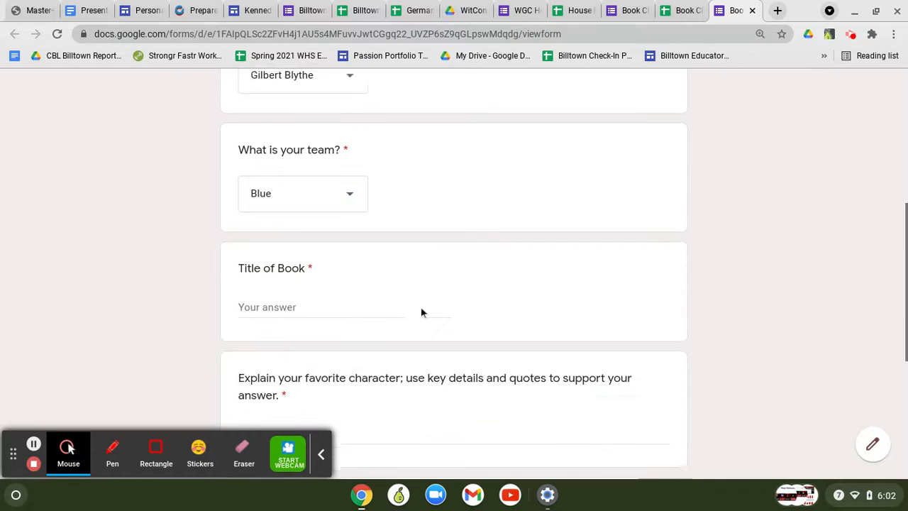
scroll(421, 307, "down", 1)
left_click(320, 266)
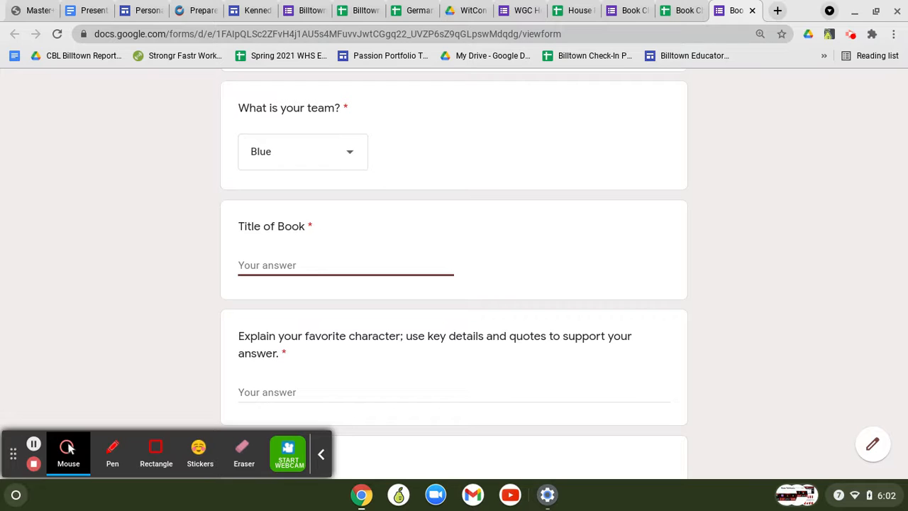
type("Three Blind Mice")
scroll(296, 284, "down", 3)
left_click(296, 282)
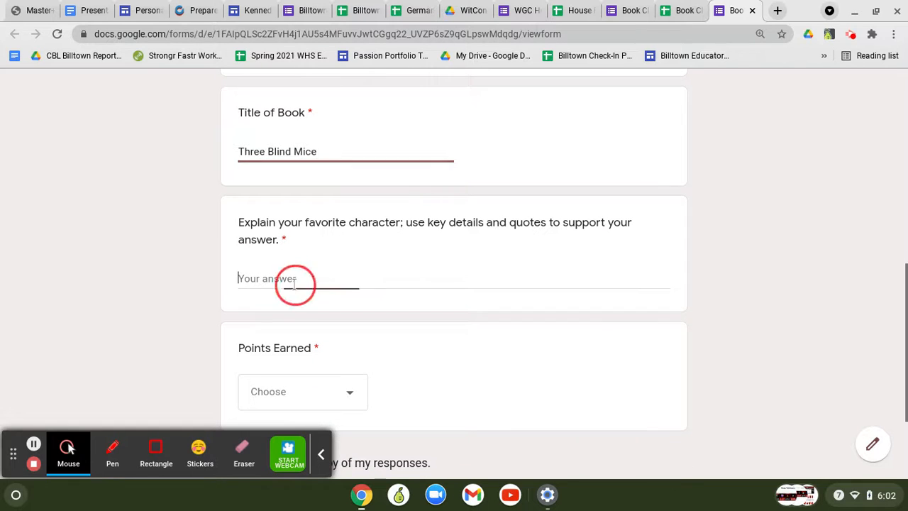
type("kjlskajlads")
Set the form's Points Earned to 5
scroll(310, 262, "down", 2)
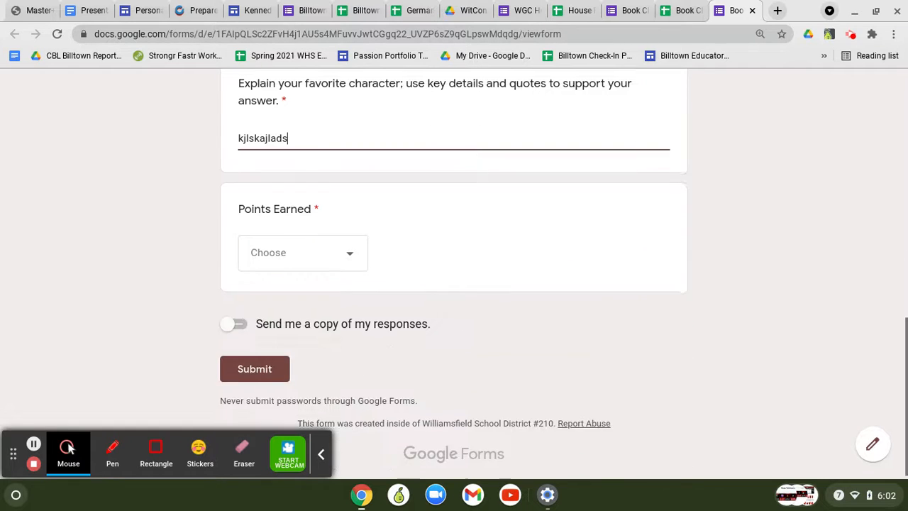
left_click(312, 259)
left_click(290, 294)
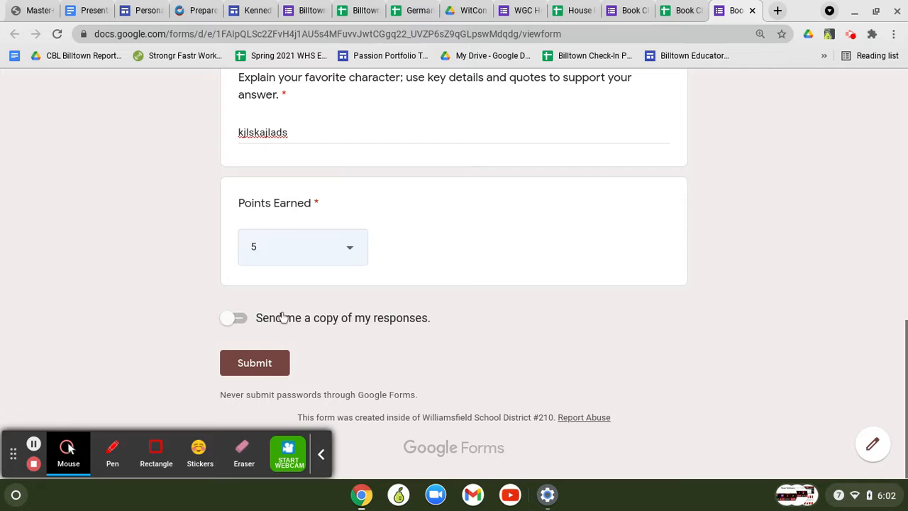
Submit the completed Book Challenge! form and return to the Leader Board in the responses spreadsheet
left_click(268, 366)
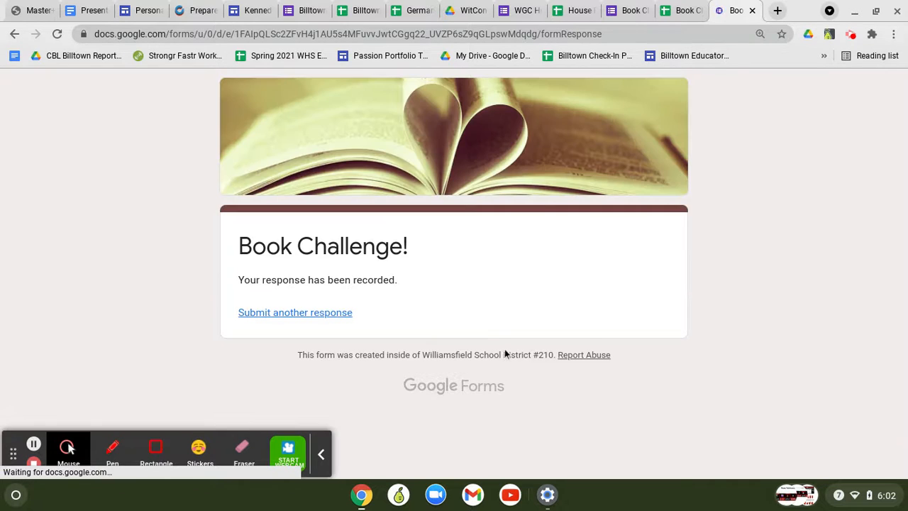
left_click(682, 10)
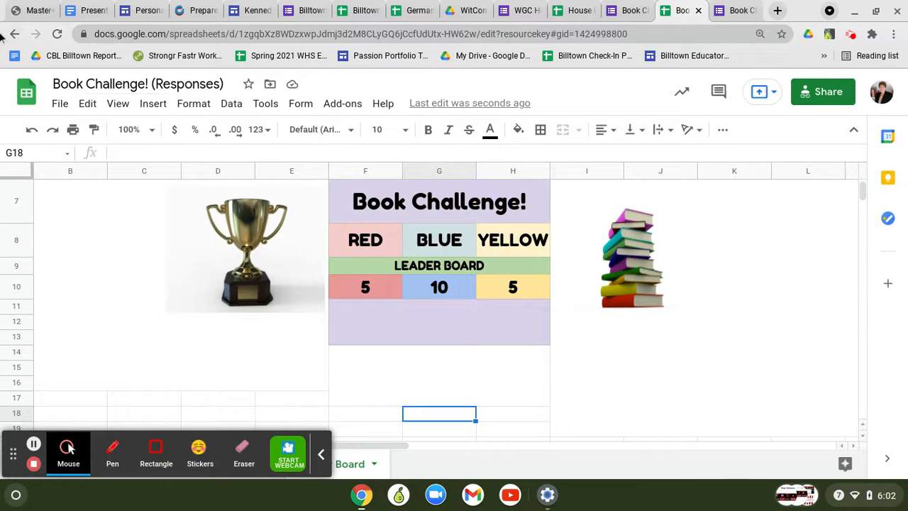
Open the Publish to the web settings for the Book Challenge! (Responses) spreadsheet
left_click(63, 107)
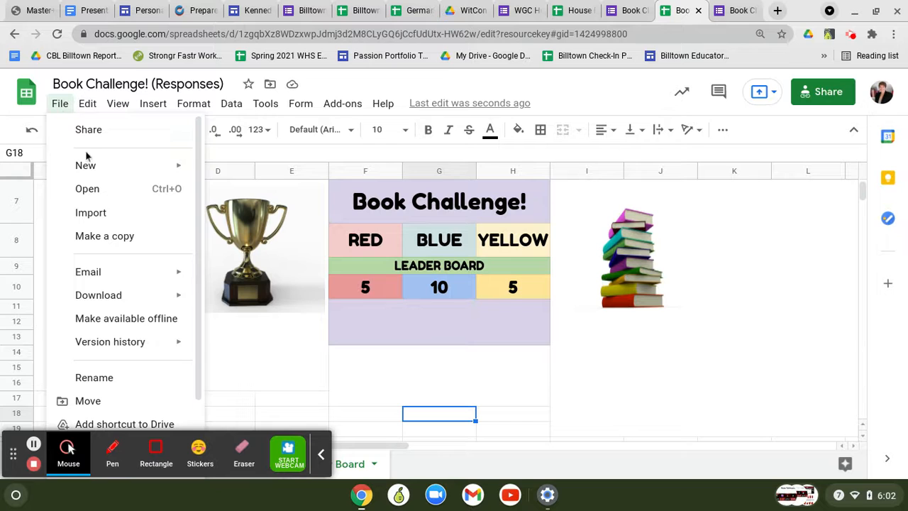
scroll(97, 237, "down", 1)
mouse_move(101, 239)
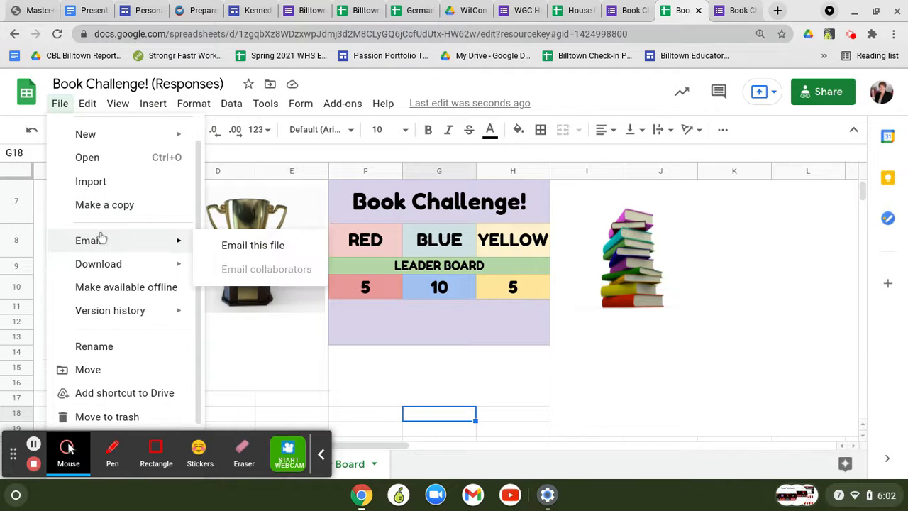
scroll(101, 240, "down", 2)
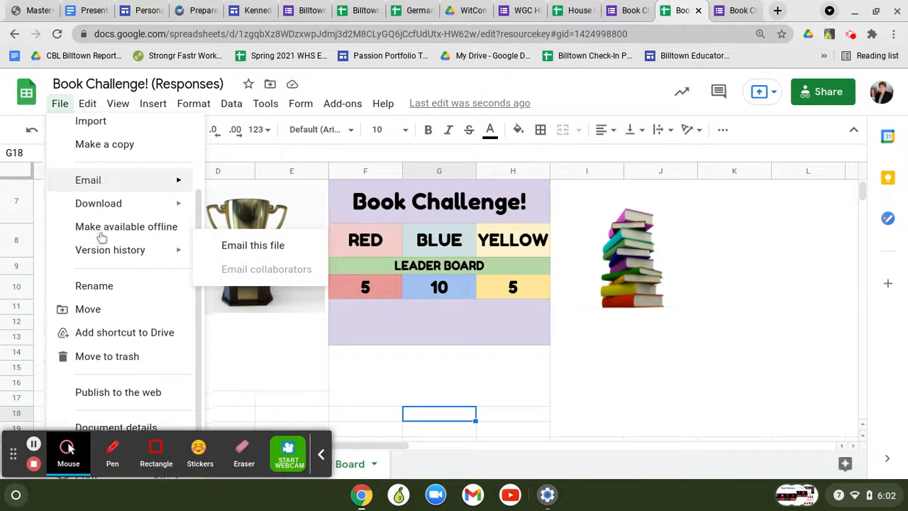
left_click(112, 391)
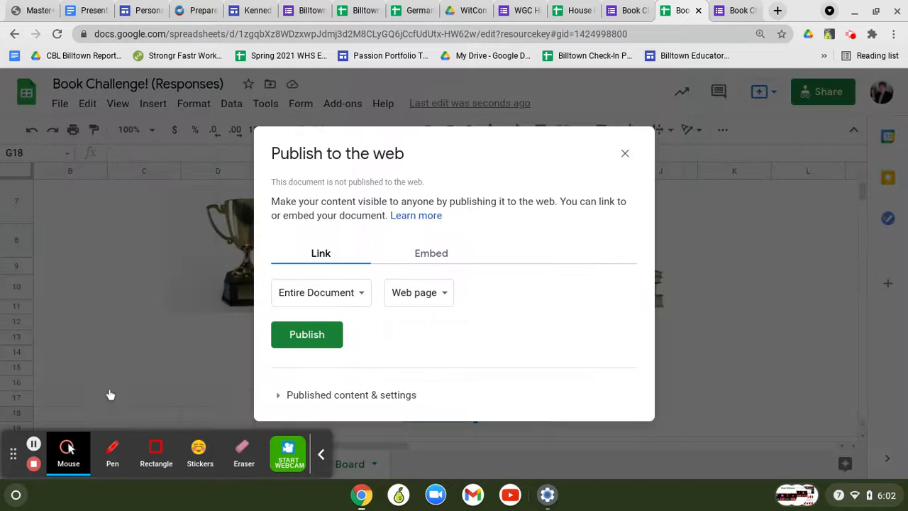
Publish only the Leader Board sheet to the web using the Embed option and confirm the publication
left_click(341, 302)
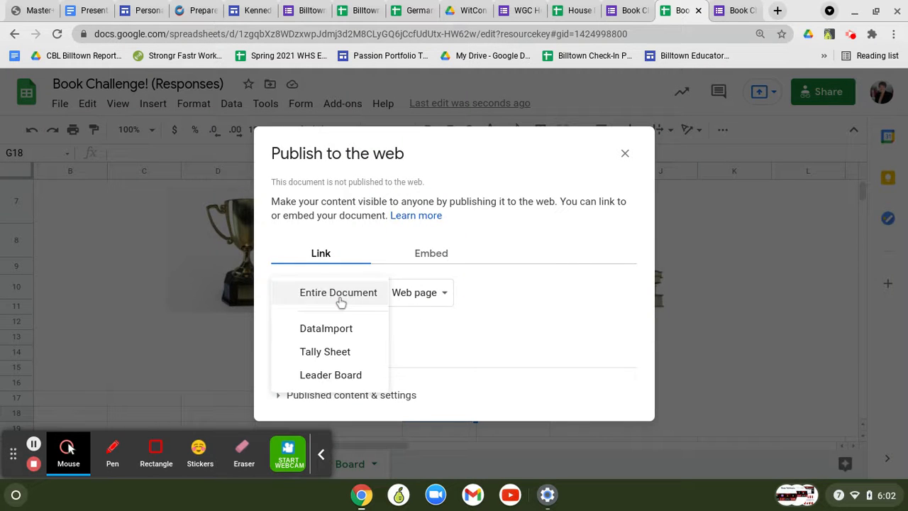
left_click(341, 302)
left_click(340, 301)
left_click(337, 376)
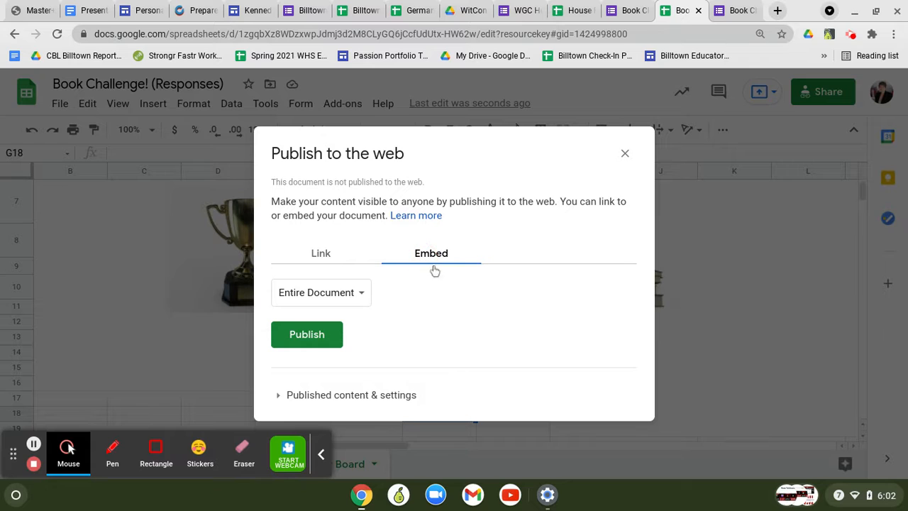
left_click(298, 294)
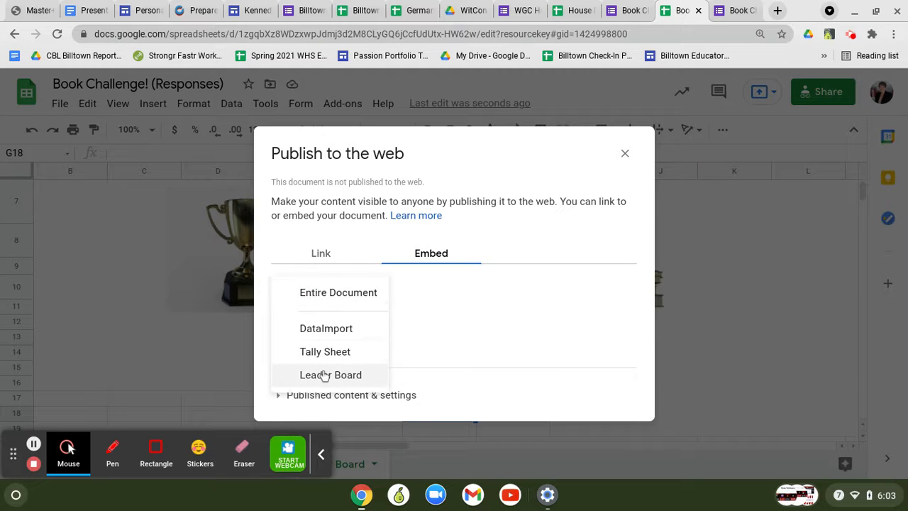
left_click(325, 374)
left_click(314, 341)
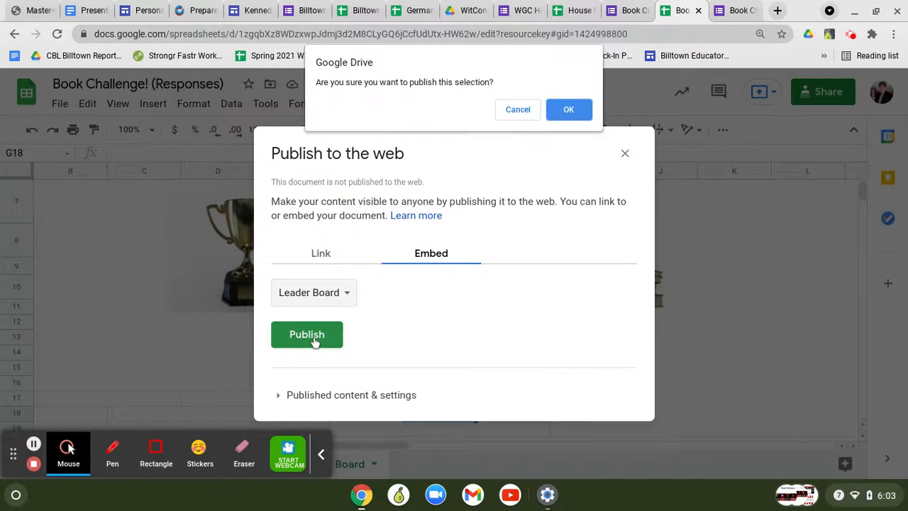
left_click(567, 109)
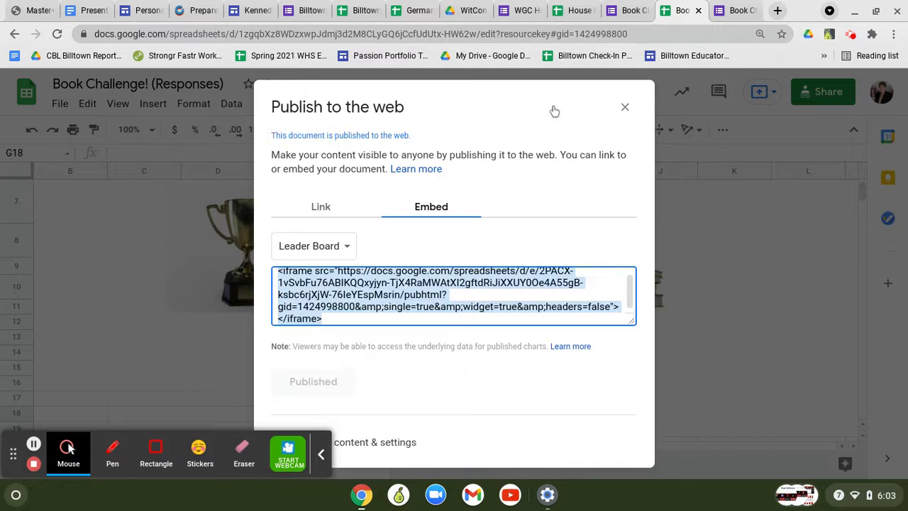
Switch the published content to a link, with the Leader Board sheet shared as a web page
left_click(320, 208)
left_click(399, 257)
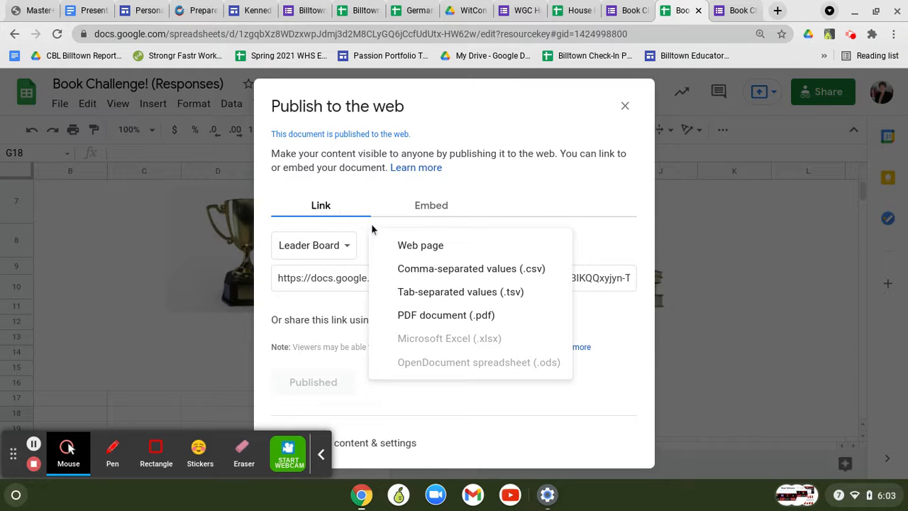
left_click(409, 245)
left_click(330, 248)
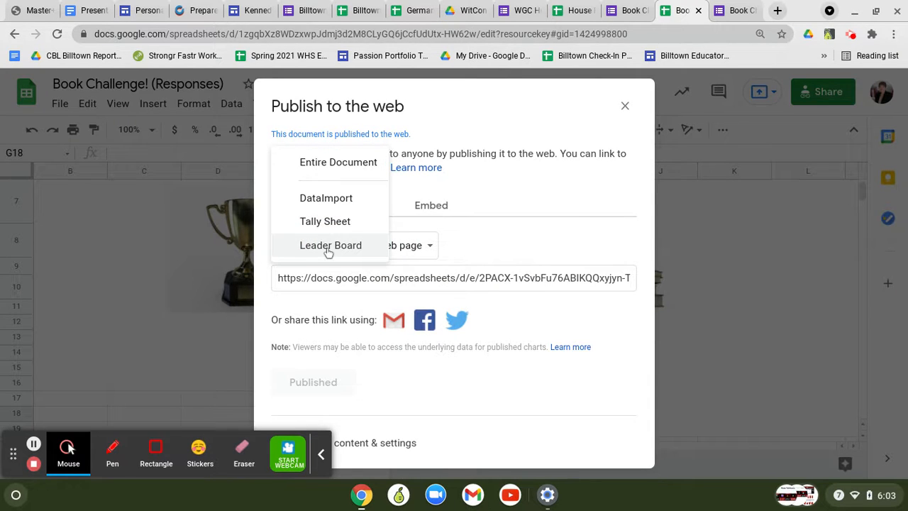
left_click(329, 249)
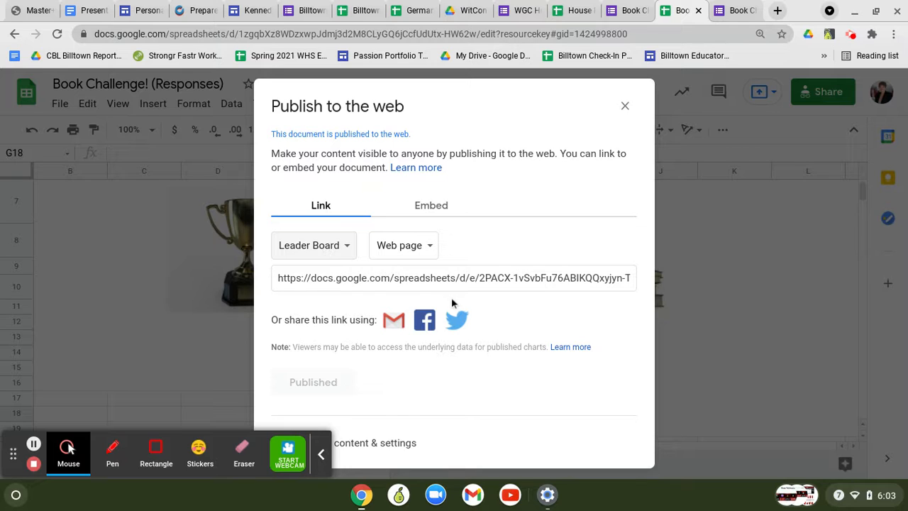
Copy the published Leader Board link and close the publishing settings
left_click(521, 277)
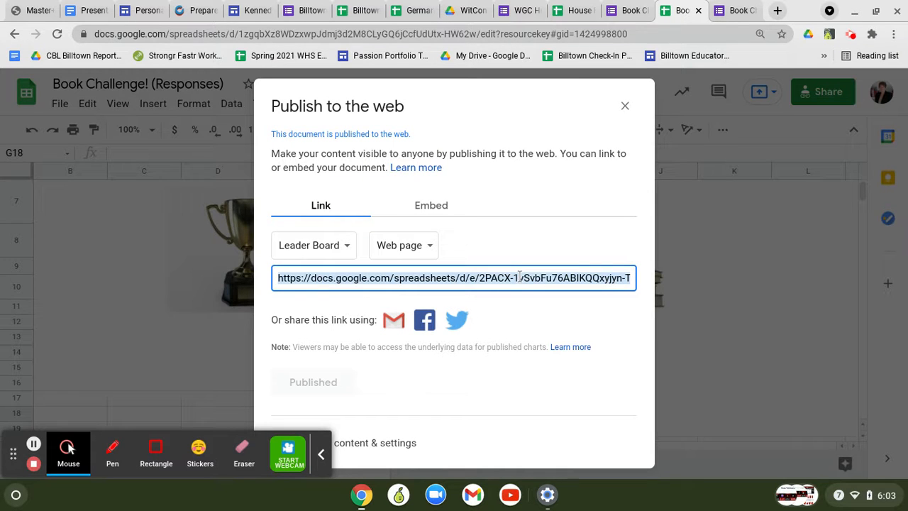
right_click(517, 278)
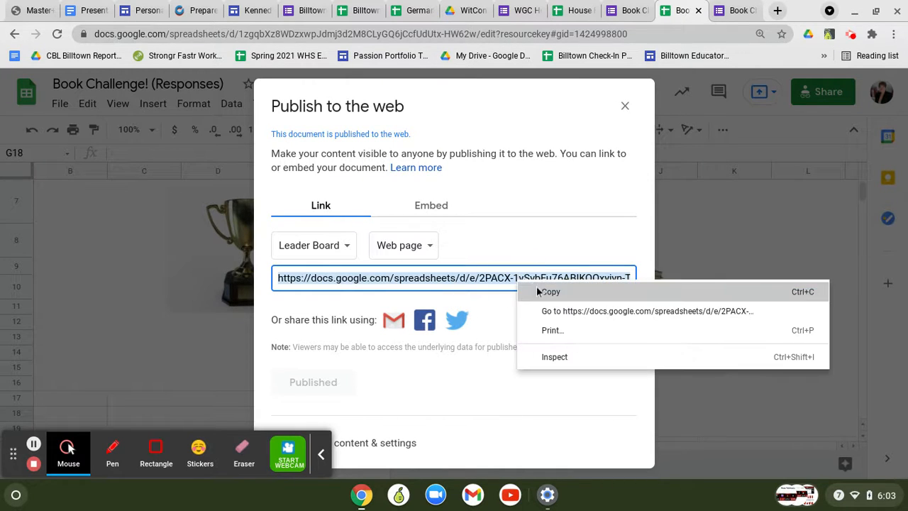
left_click(537, 290)
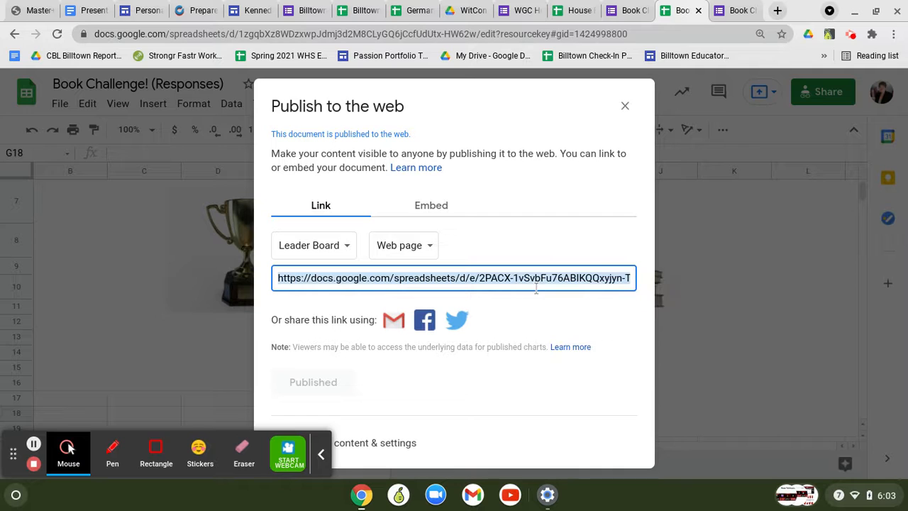
left_click(623, 108)
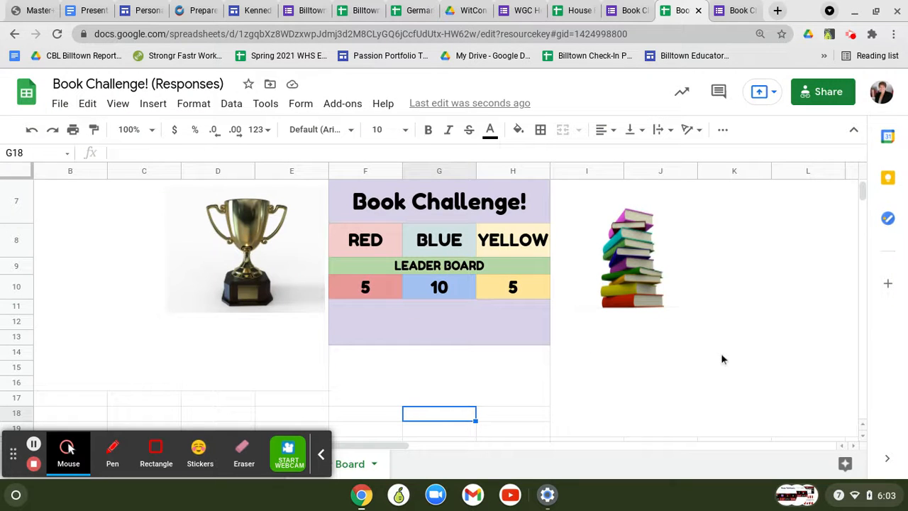
left_click(321, 454)
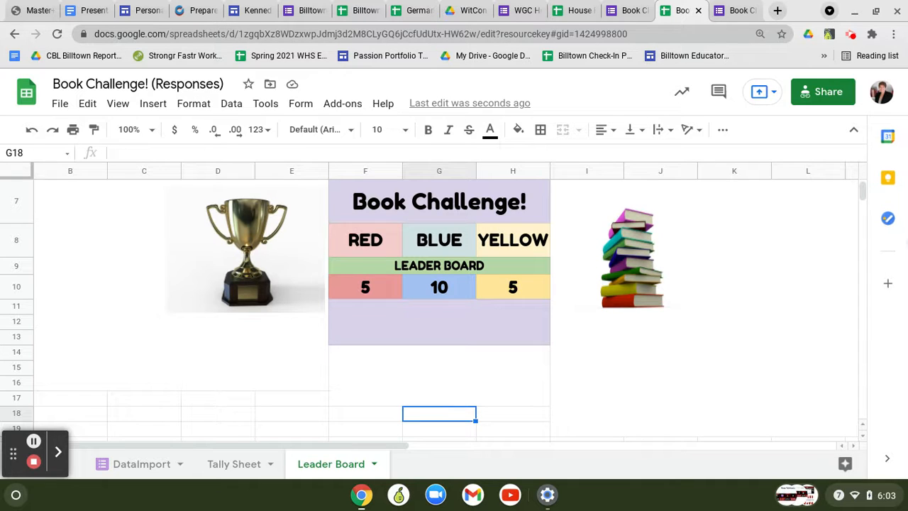
Open Google Sites in a new browser tab and create a blank site
left_click(778, 10)
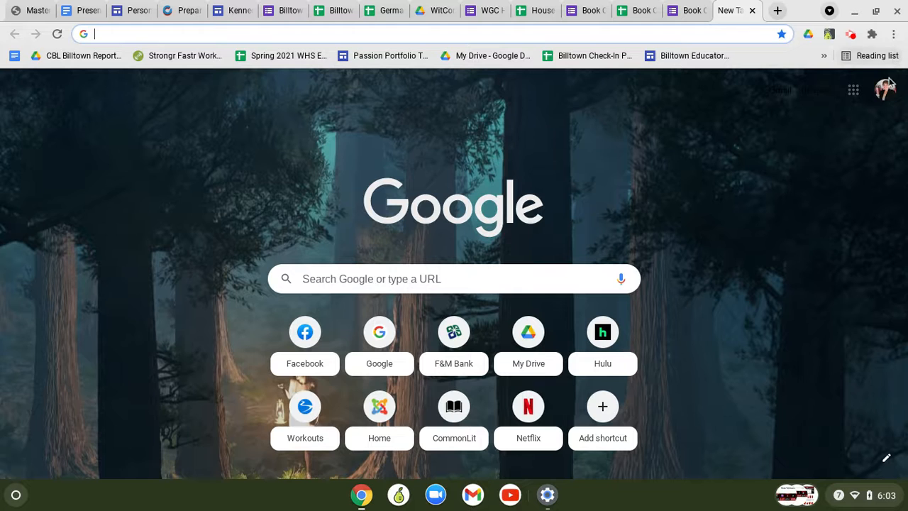
left_click(885, 91)
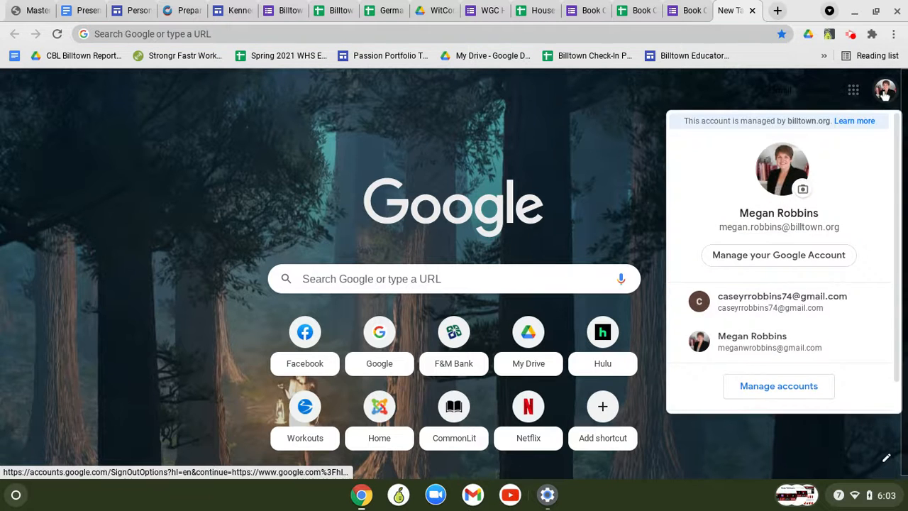
left_click(854, 97)
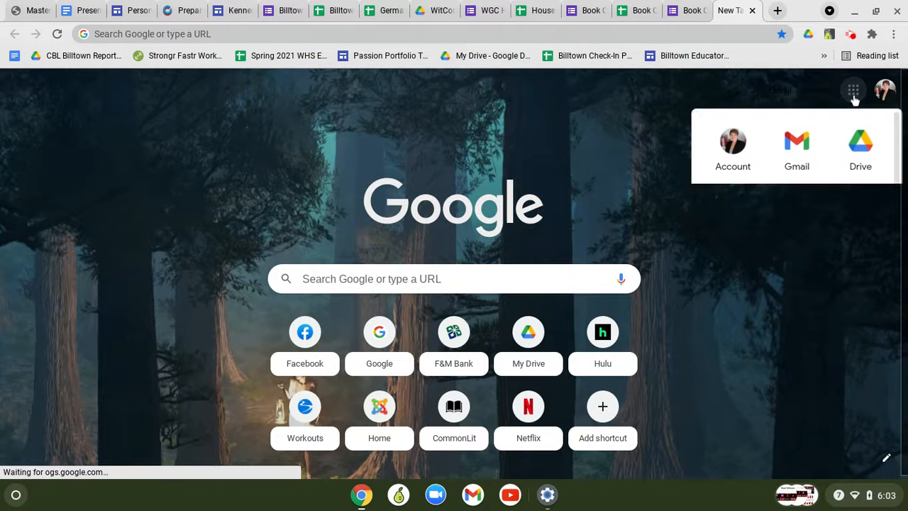
scroll(842, 156, "down", 1)
scroll(839, 157, "up", 1)
scroll(838, 156, "down", 1)
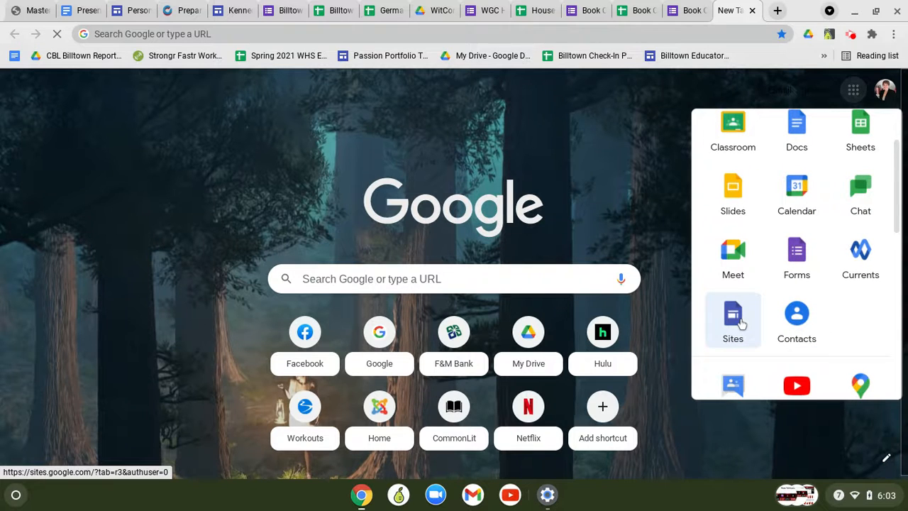
left_click(733, 319)
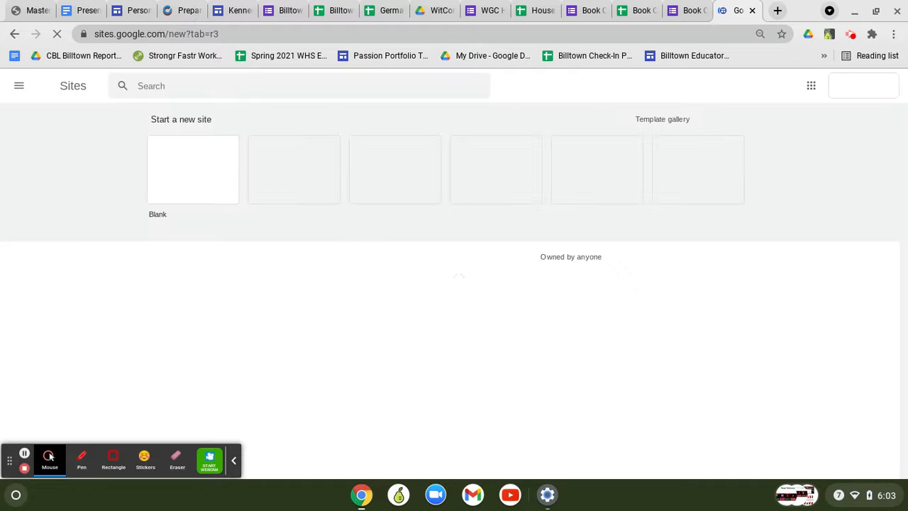
left_click(191, 168)
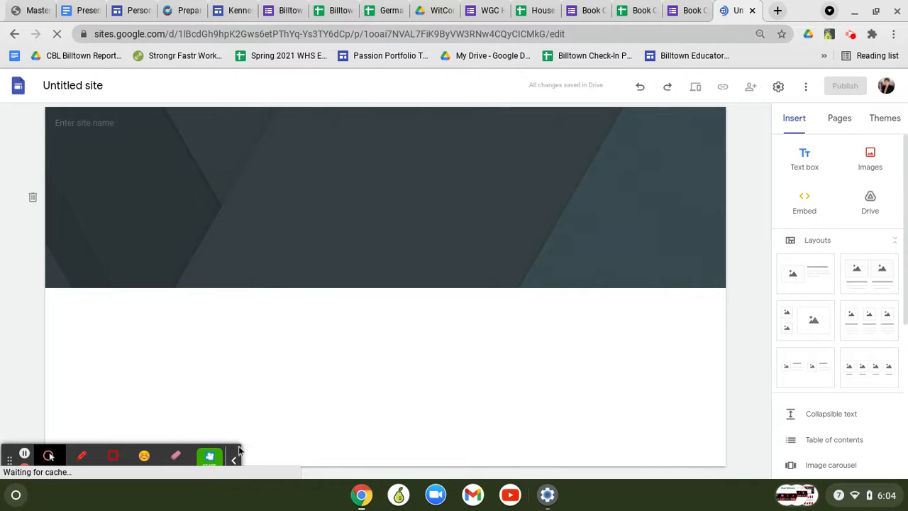
left_click(233, 461)
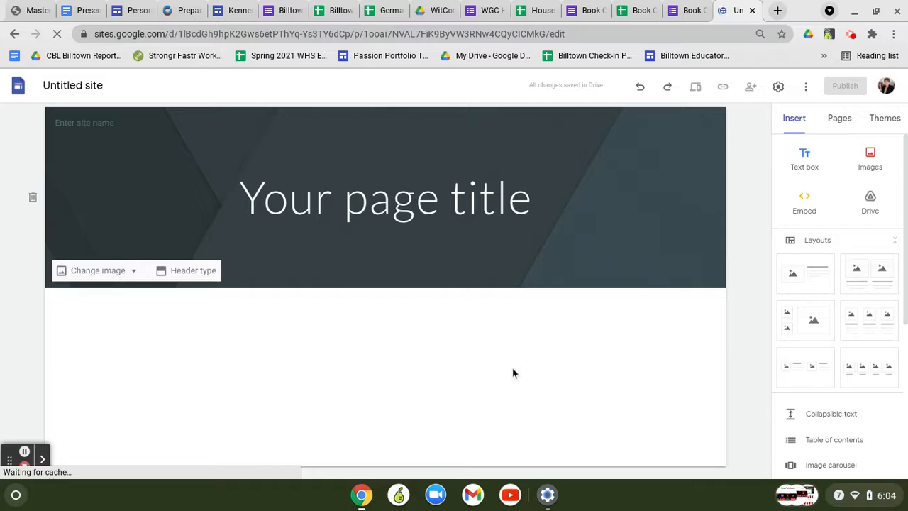
Open image selection for the page header and search Google images for "book"
left_click(462, 212)
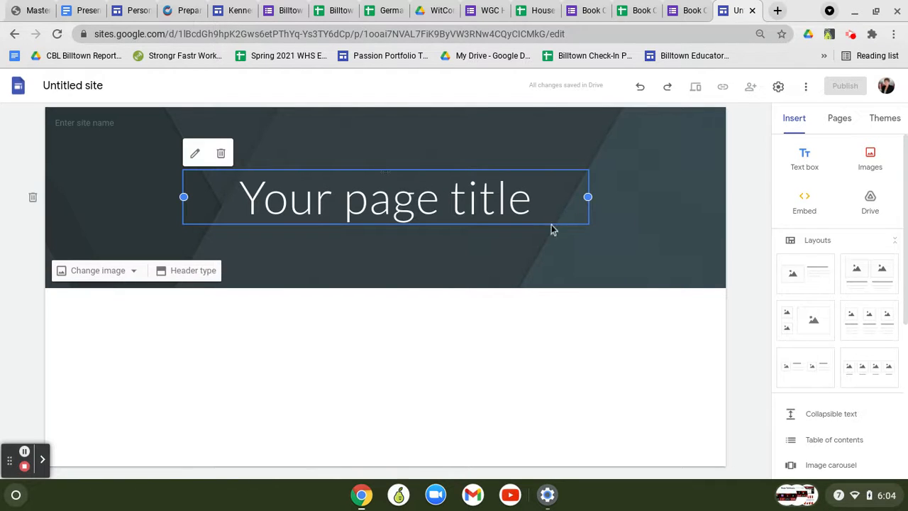
left_click(118, 274)
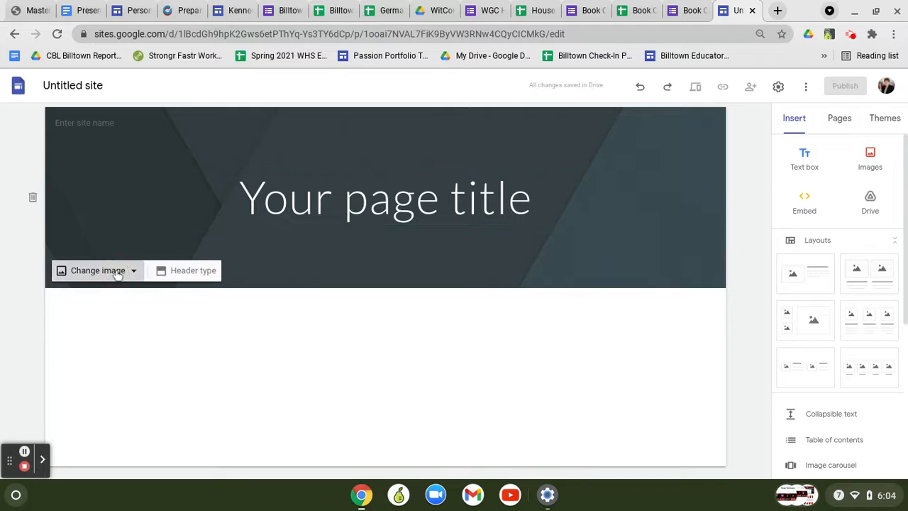
left_click(119, 330)
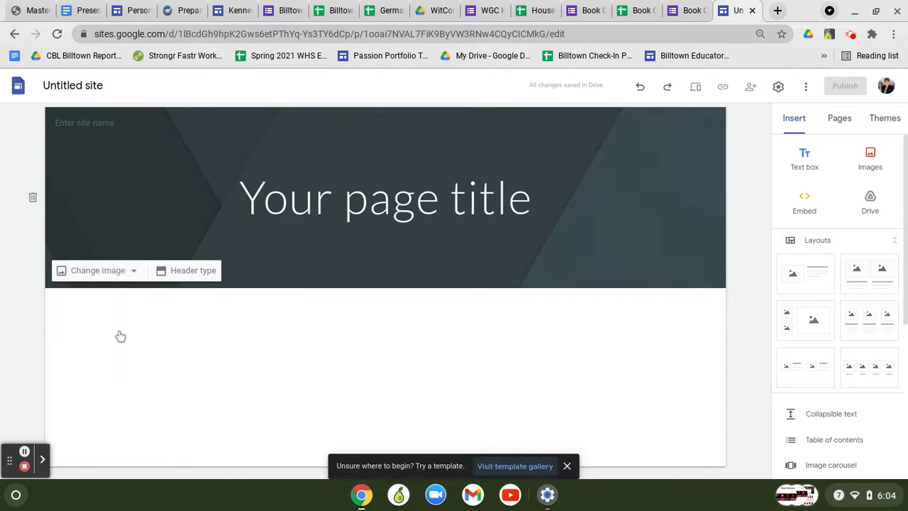
left_click(112, 278)
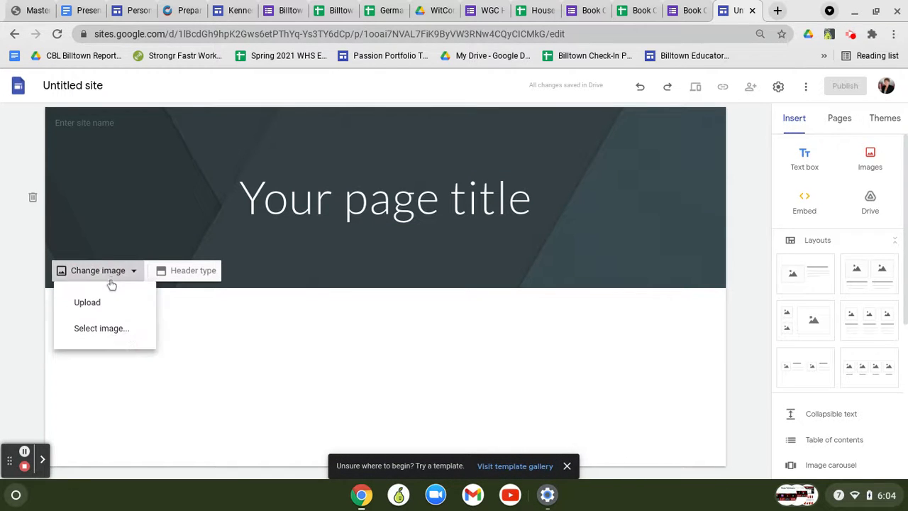
left_click(111, 330)
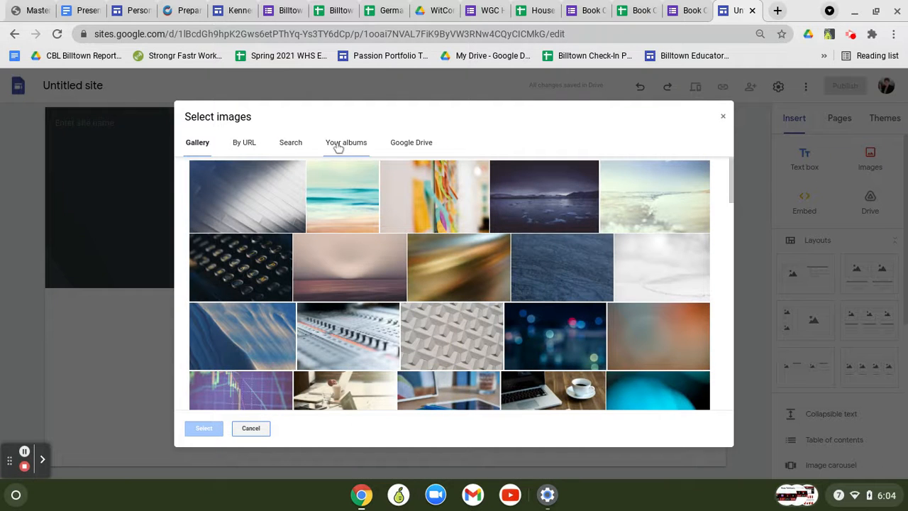
left_click(284, 148)
type("book")
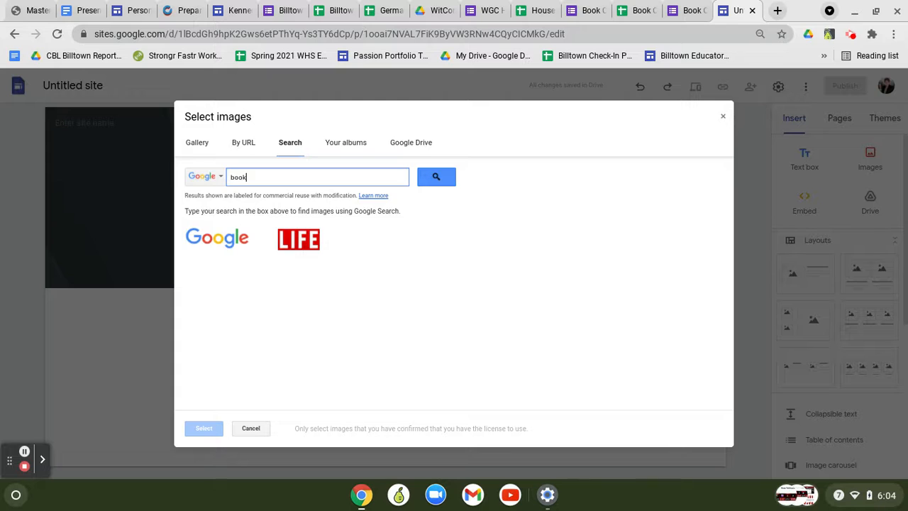
key("Return")
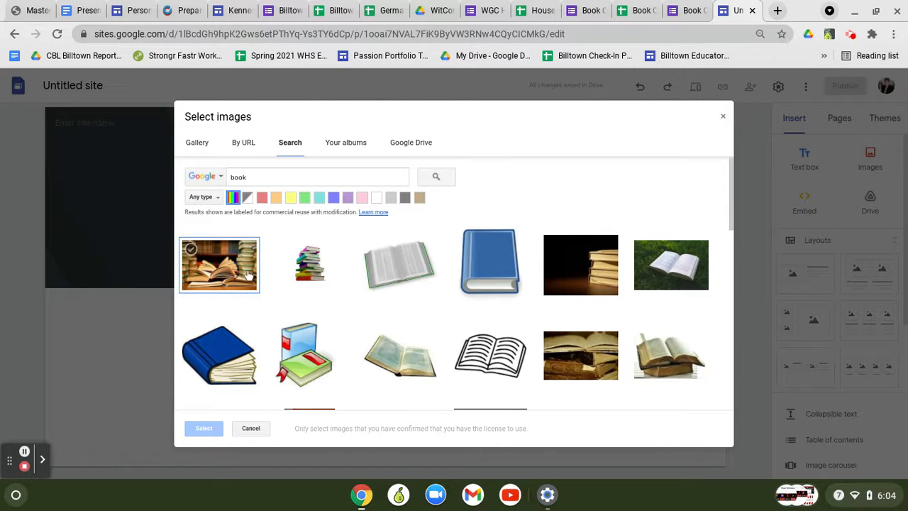
Use the photo of stacked books with blue lettering on a white cover as the header image
scroll(248, 275, "down", 5)
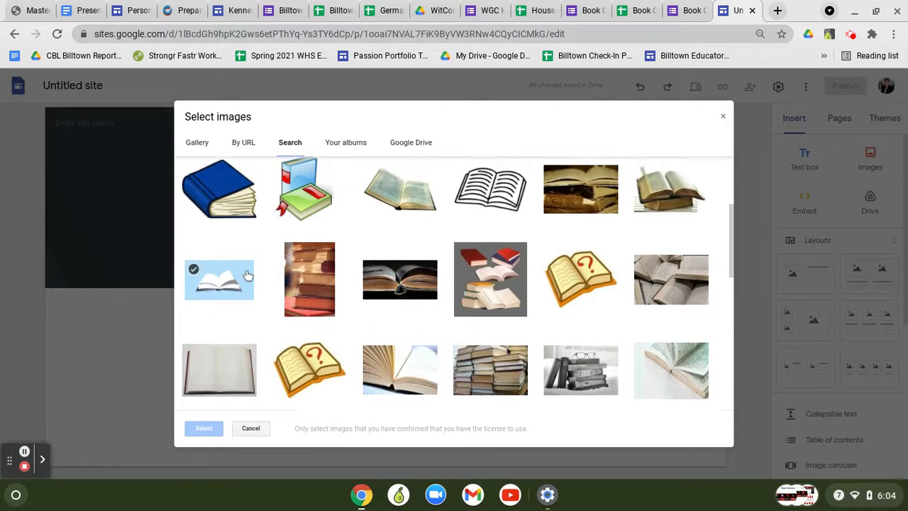
scroll(220, 270, "down", 2)
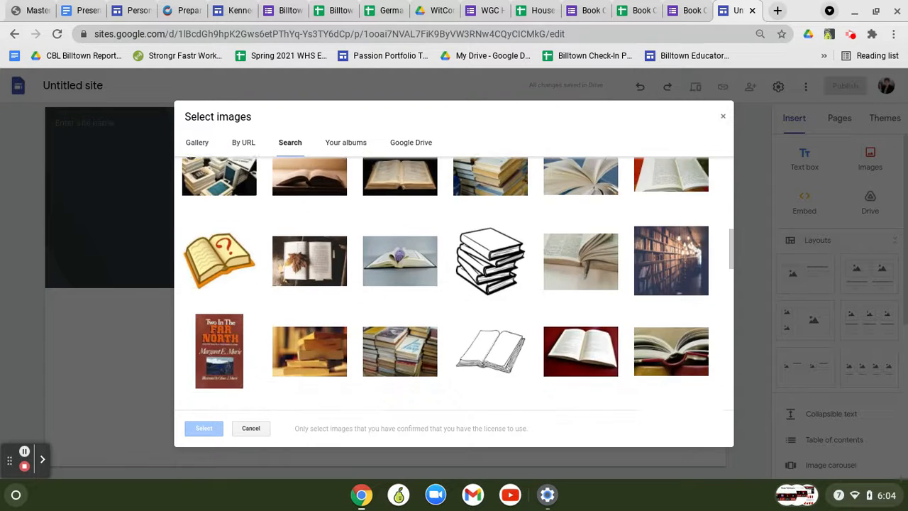
scroll(213, 269, "down", 2)
scroll(652, 213, "up", 1)
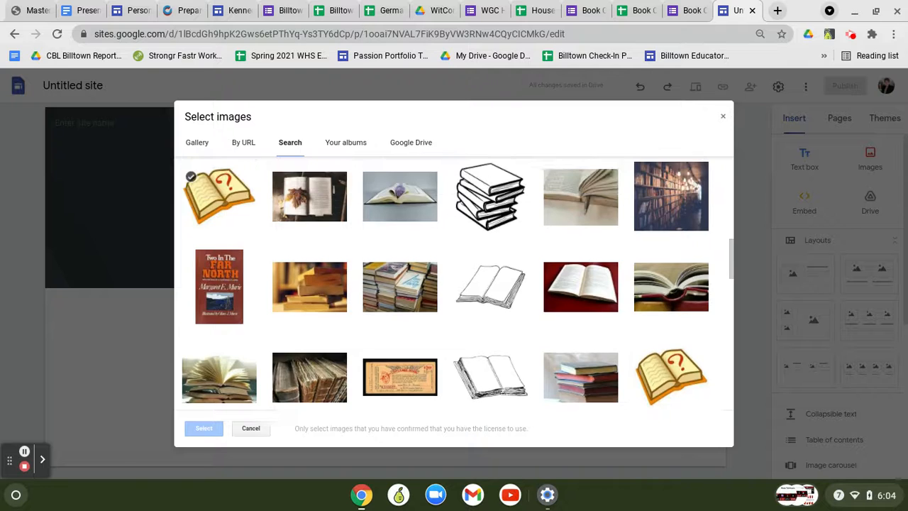
scroll(660, 227, "down", 1)
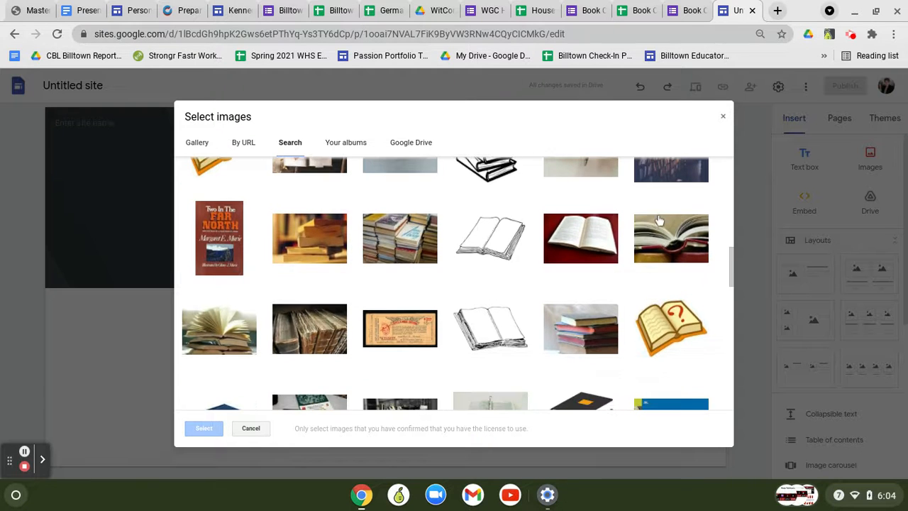
left_click(412, 242)
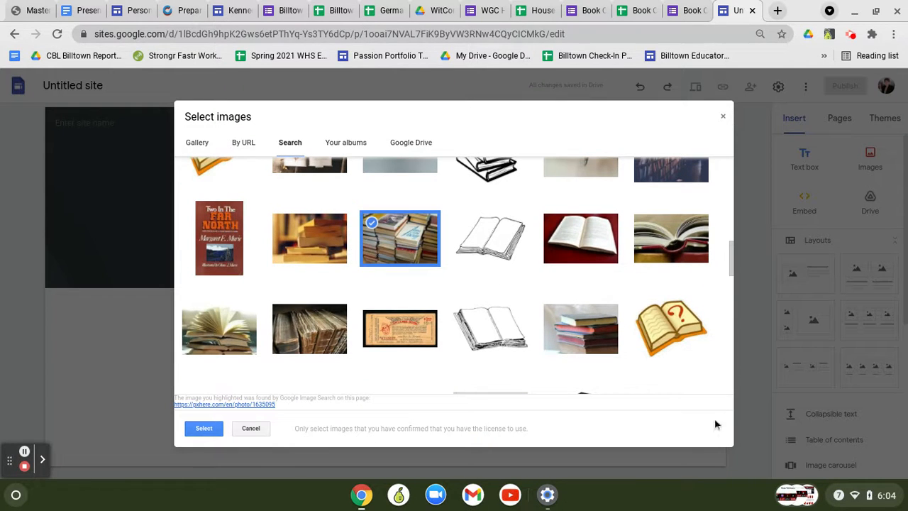
left_click(217, 428)
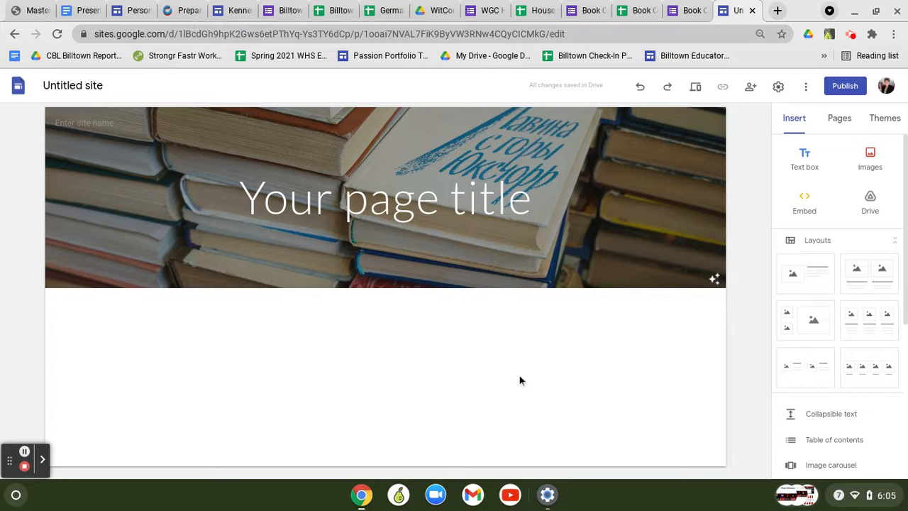
Start a web embed by URL and paste the copied Leader Board link as its address
left_click(813, 200)
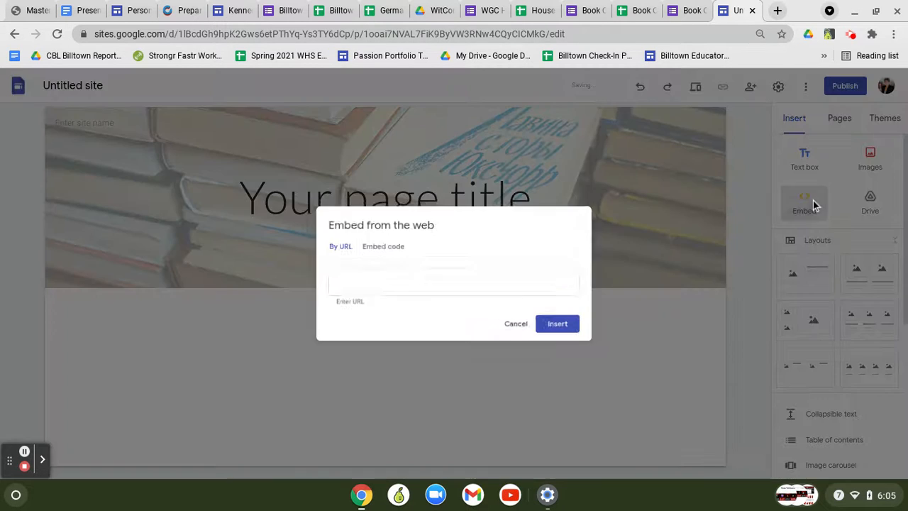
left_click(521, 326)
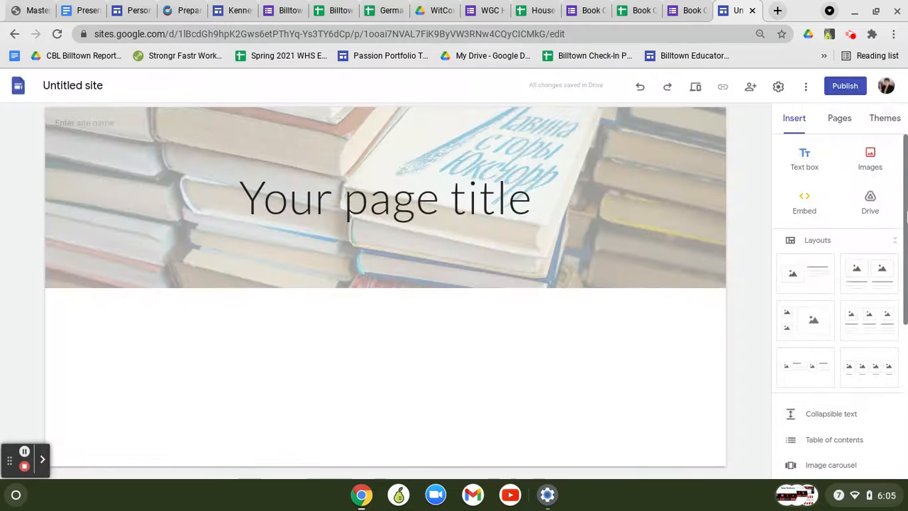
left_click(803, 203)
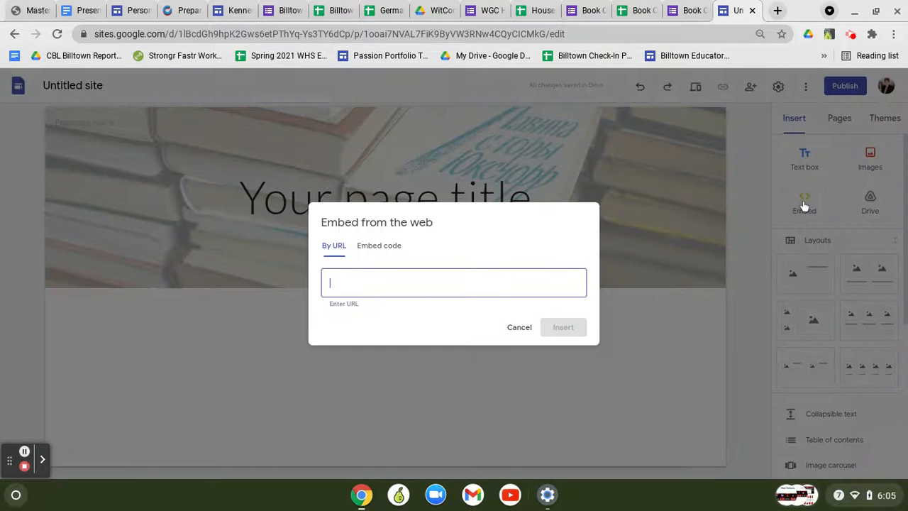
right_click(361, 284)
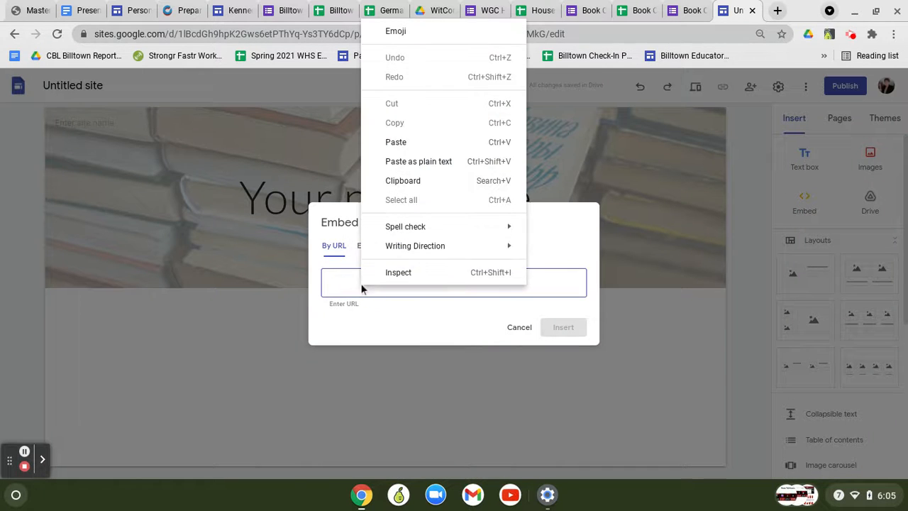
left_click(419, 141)
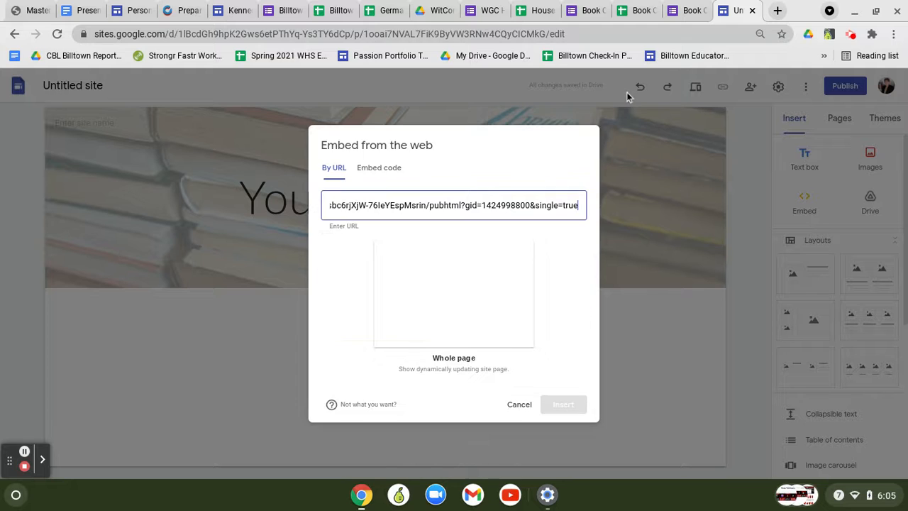
Switch to the Book Challenge! (Responses) spreadsheet and open its web publishing link settings for the Leader Board sheet
left_click(681, 9)
left_click(639, 10)
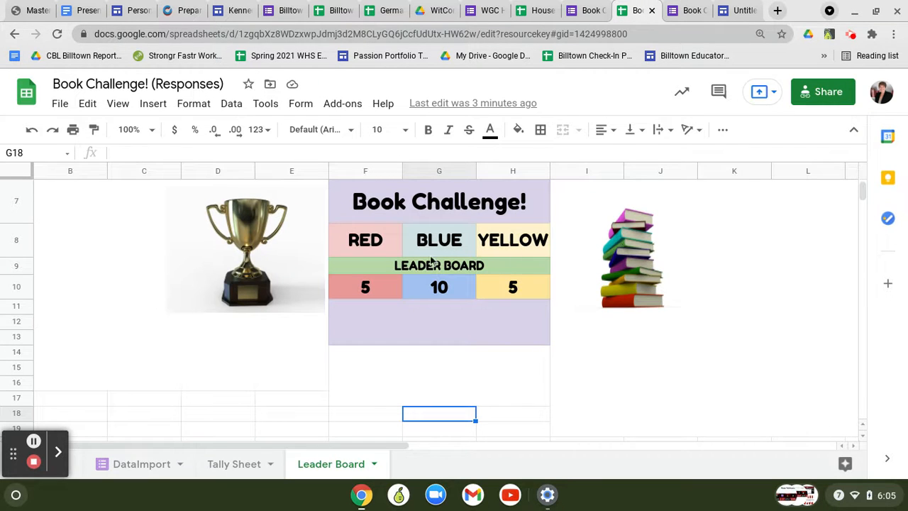
left_click(61, 107)
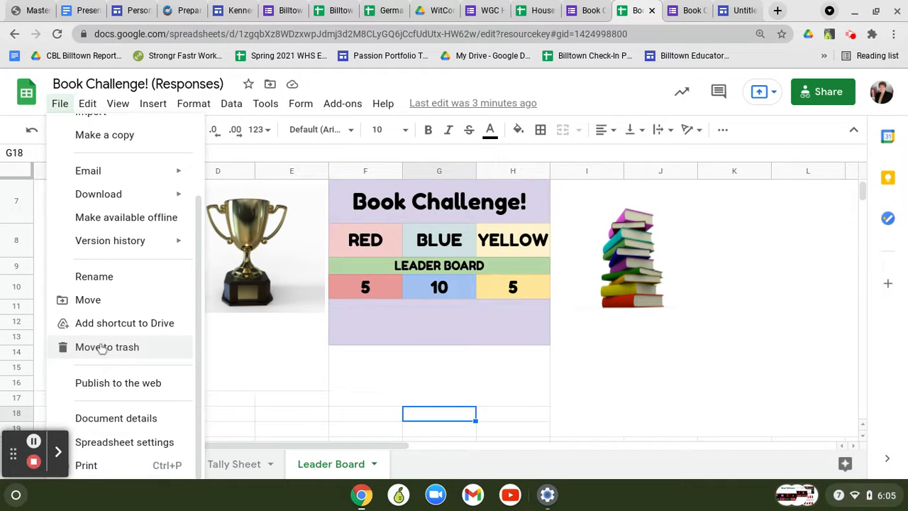
left_click(99, 383)
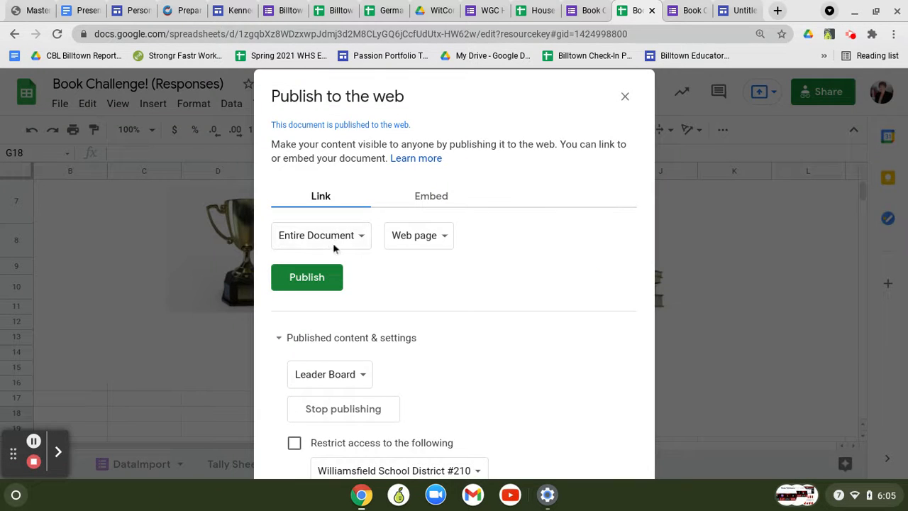
left_click(332, 242)
left_click(335, 321)
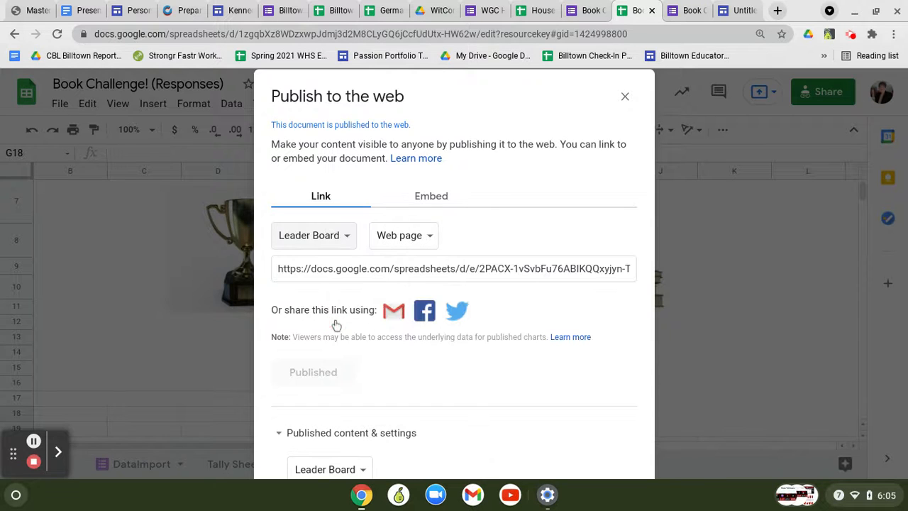
Copy the published web page link of the Leader Board sheet again
left_click(410, 268)
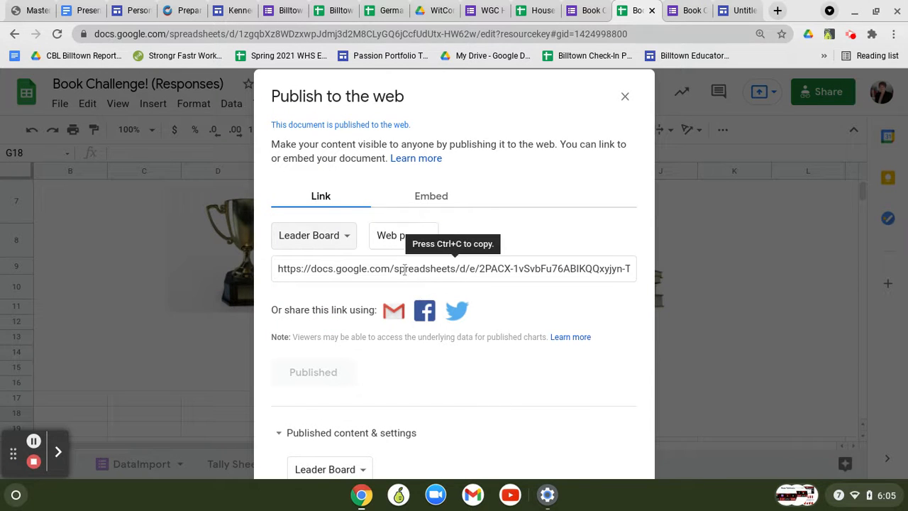
left_click(356, 268)
right_click(357, 270)
left_click(384, 284)
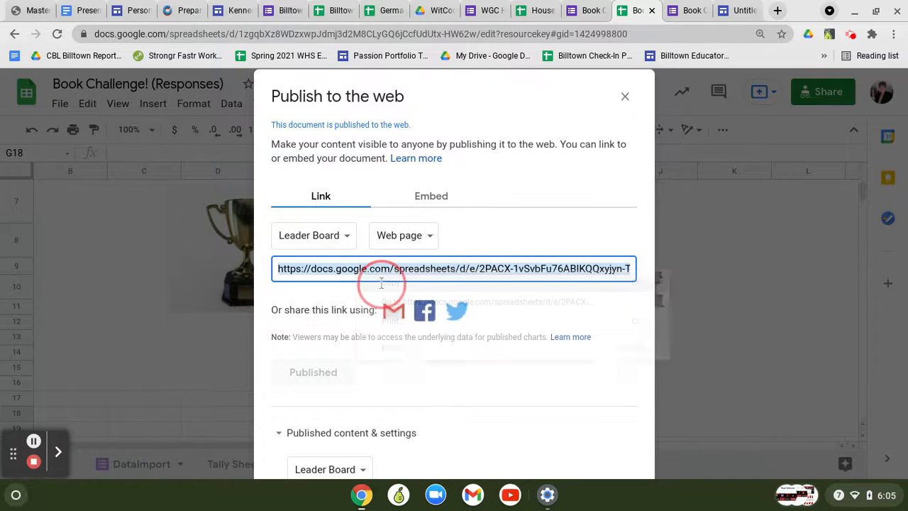
Return to the site and insert the linked Leader Board as a whole-page embed below the header
left_click(738, 10)
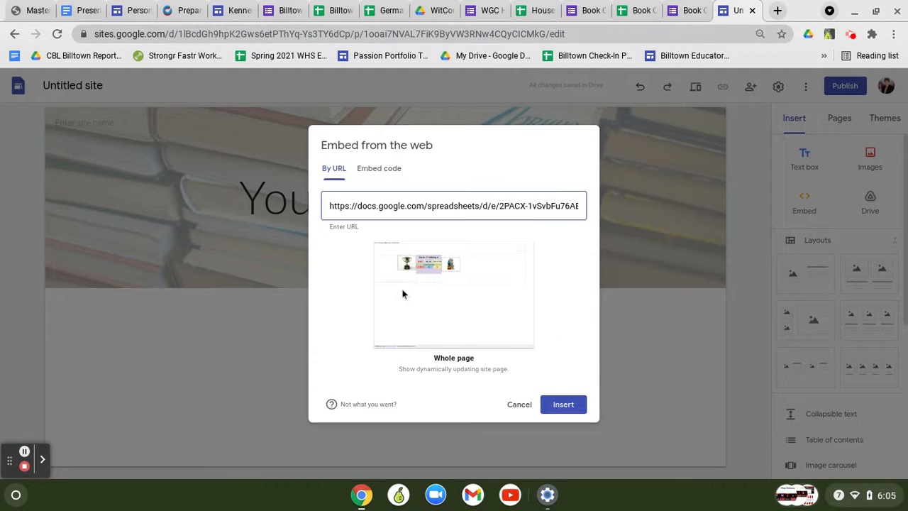
left_click(578, 404)
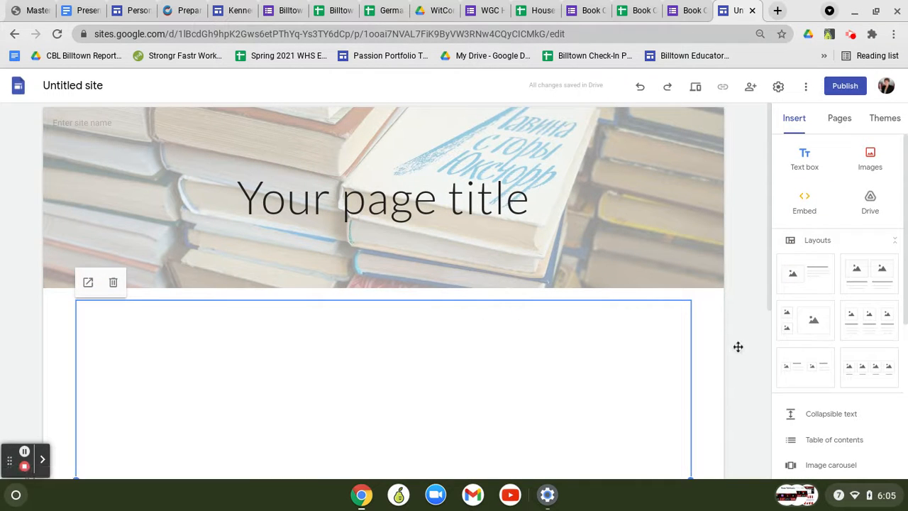
scroll(723, 350, "down", 3)
scroll(720, 351, "down", 1)
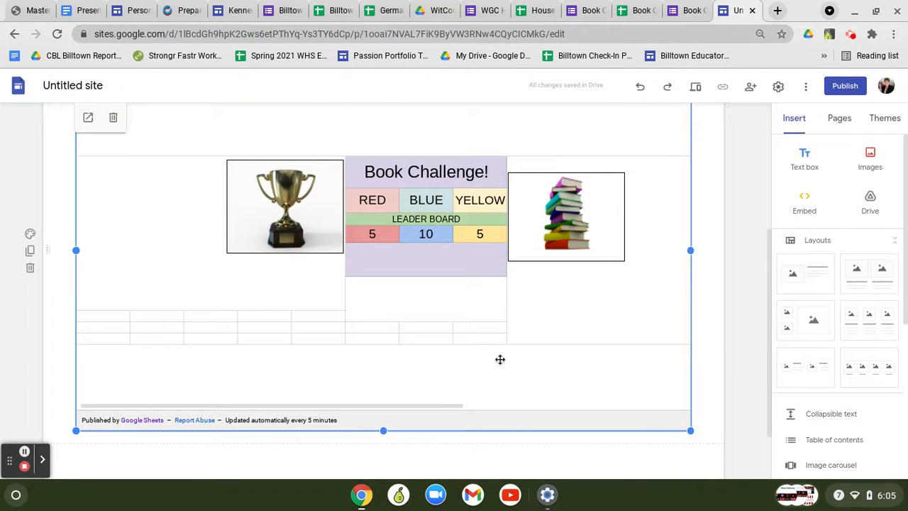
scroll(498, 359, "up", 1)
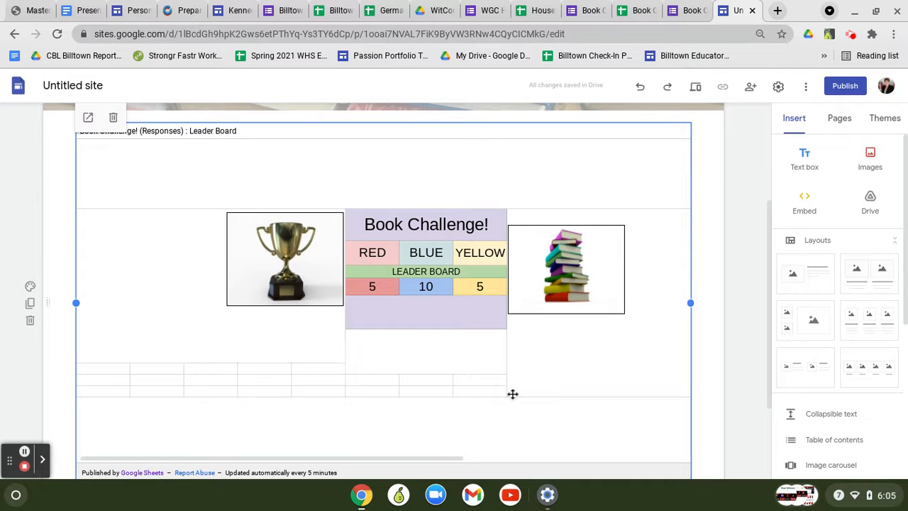
Narrow the embedded leader board from its right edge and reduce the frame's height to just below the score table
right_click(76, 303)
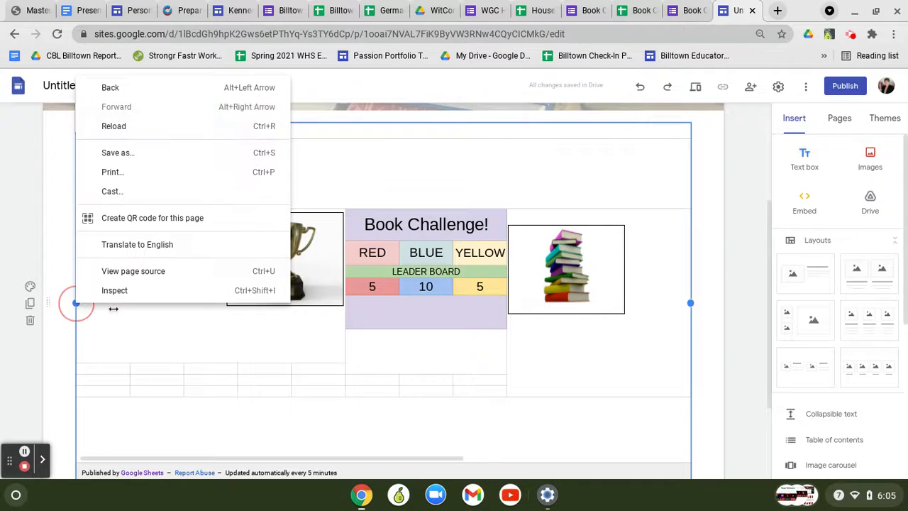
left_click(123, 327)
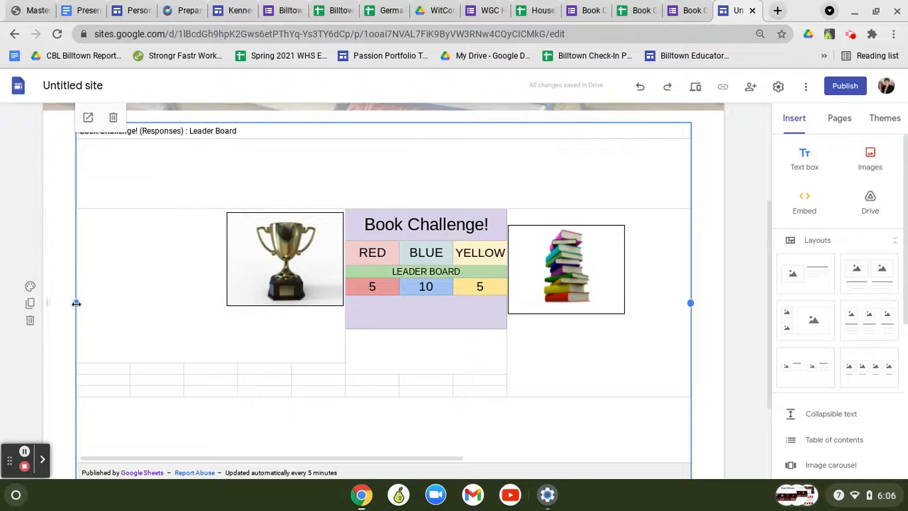
mouse_move(76, 305)
left_mouse_down()
mouse_move(168, 304)
mouse_move(66, 304)
left_mouse_up()
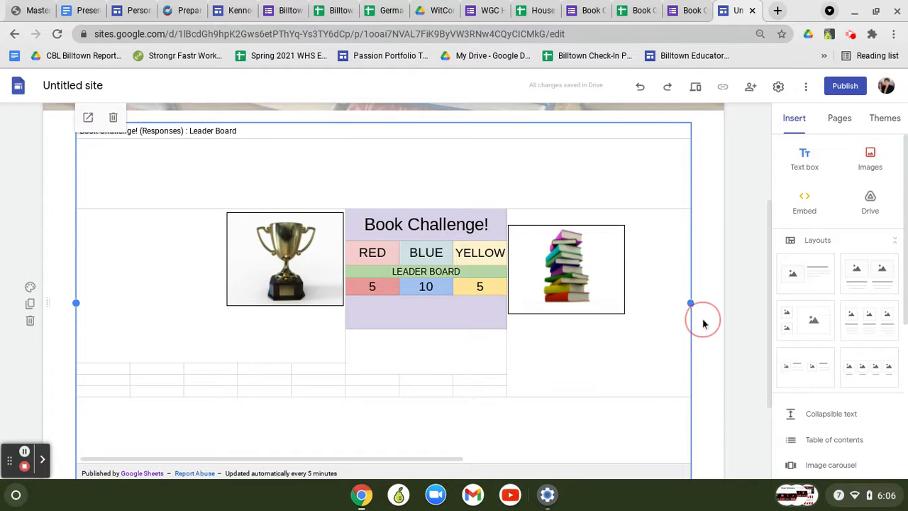
left_click_drag(691, 303, 637, 302)
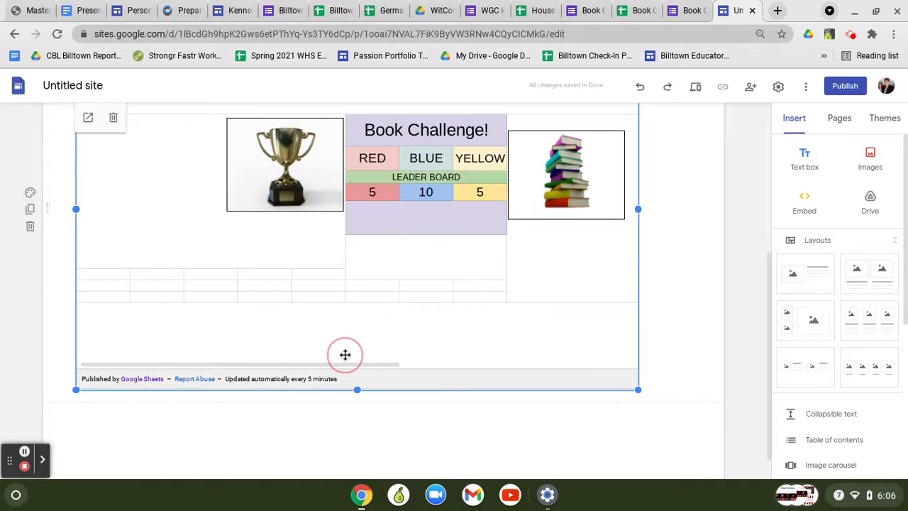
mouse_move(356, 389)
left_mouse_down()
mouse_move(357, 368)
mouse_move(358, 381)
left_mouse_up()
left_click_drag(693, 303, 697, 308)
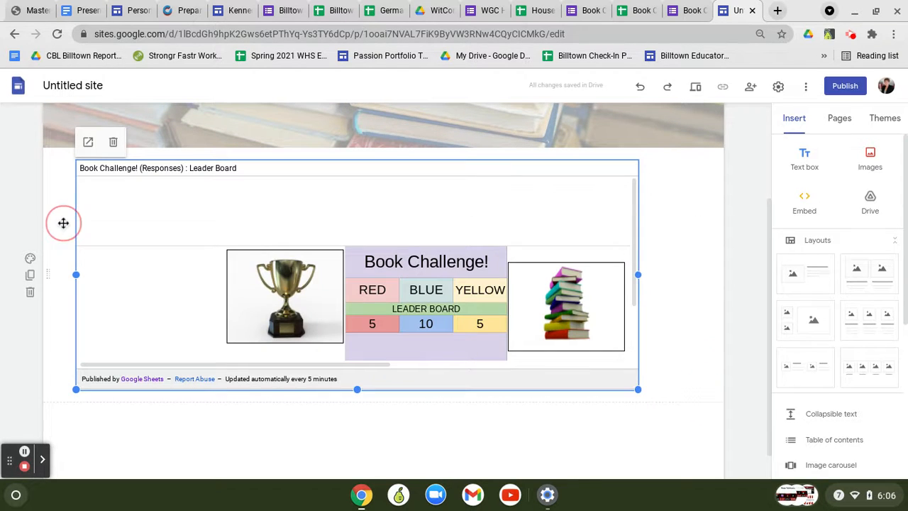
Move the embed's left edge inward and extend its right edge to fit the trophy, table and book stack
left_click_drag(76, 275, 237, 286)
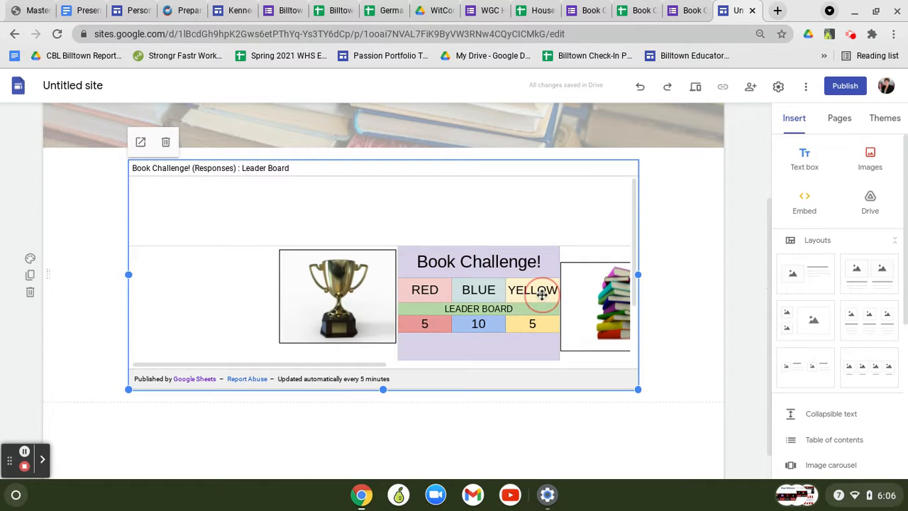
right_click(647, 277)
left_click(661, 307)
left_click_drag(636, 274, 645, 274)
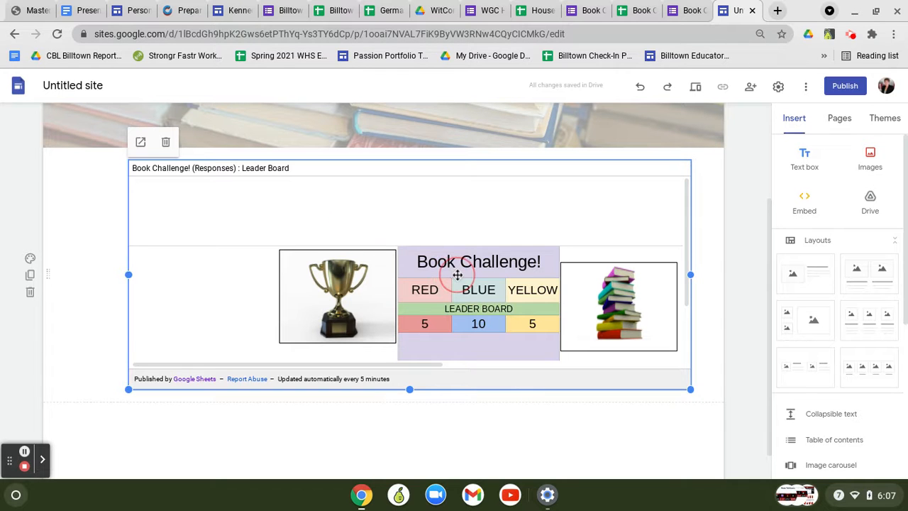
Replace the placeholder page title in the header with "Book Challenge Leader Board"
scroll(458, 275, "up", 3)
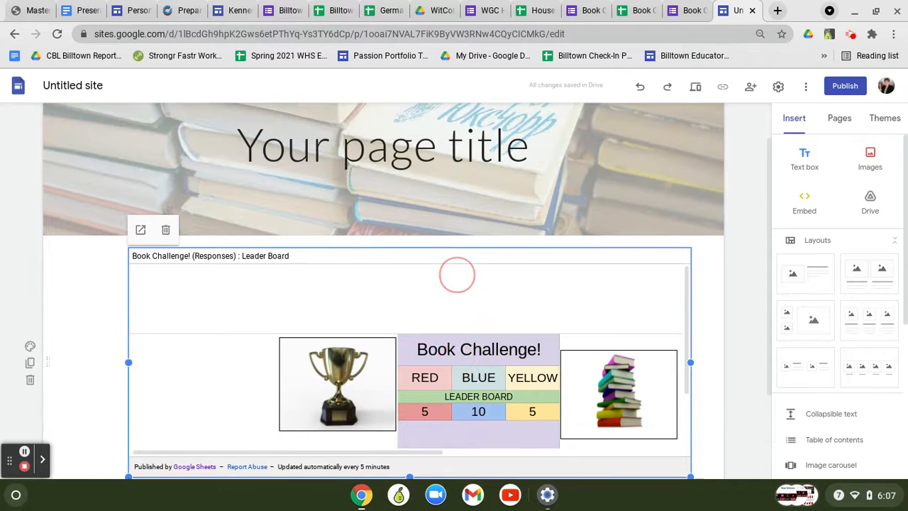
left_click(390, 153)
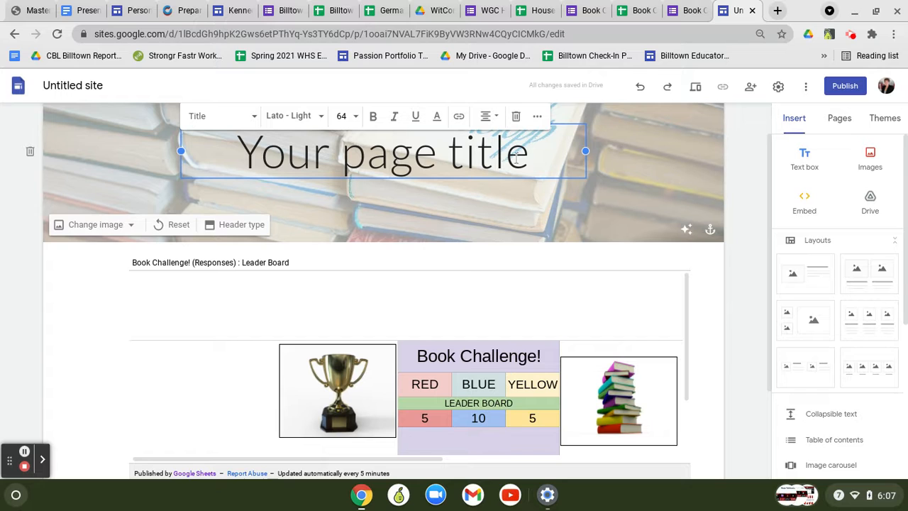
left_click_drag(529, 156, 135, 121)
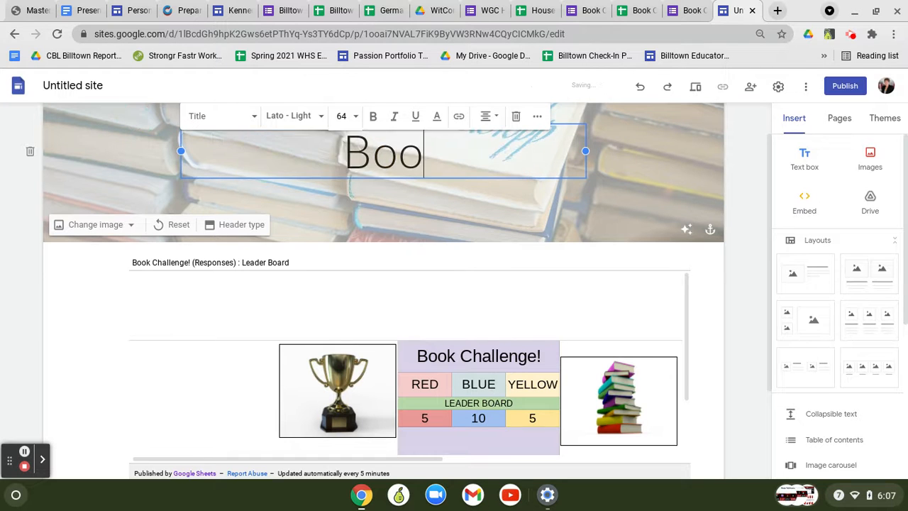
type("Book Challenge Le")
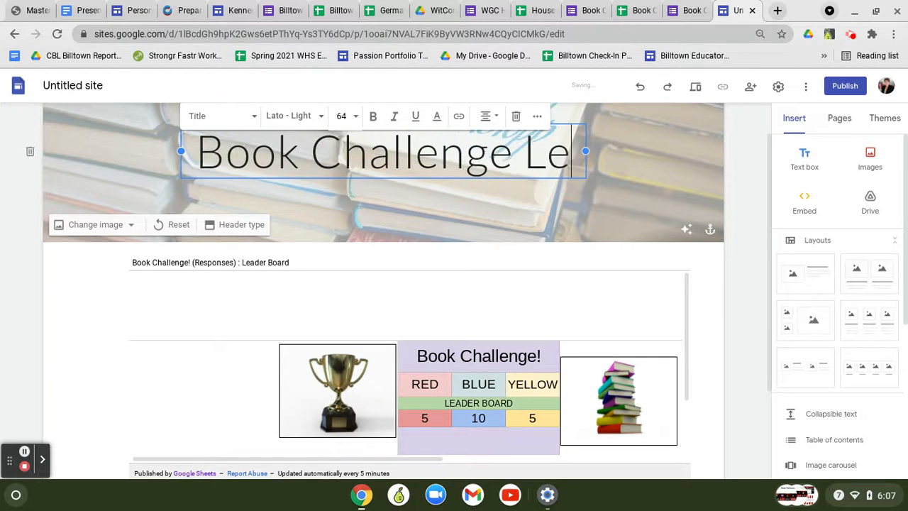
type("ader Board")
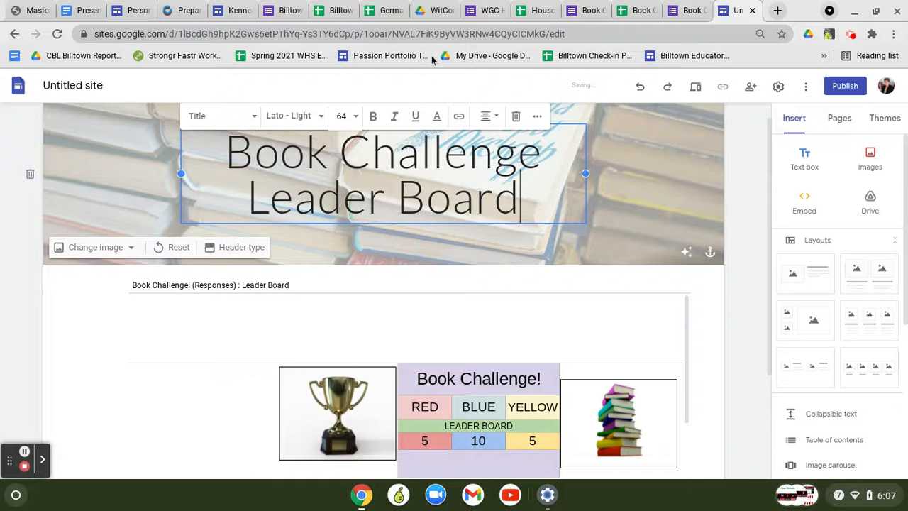
Rename the untitled site as "Book Challenge Leader Board!"
left_click(99, 86)
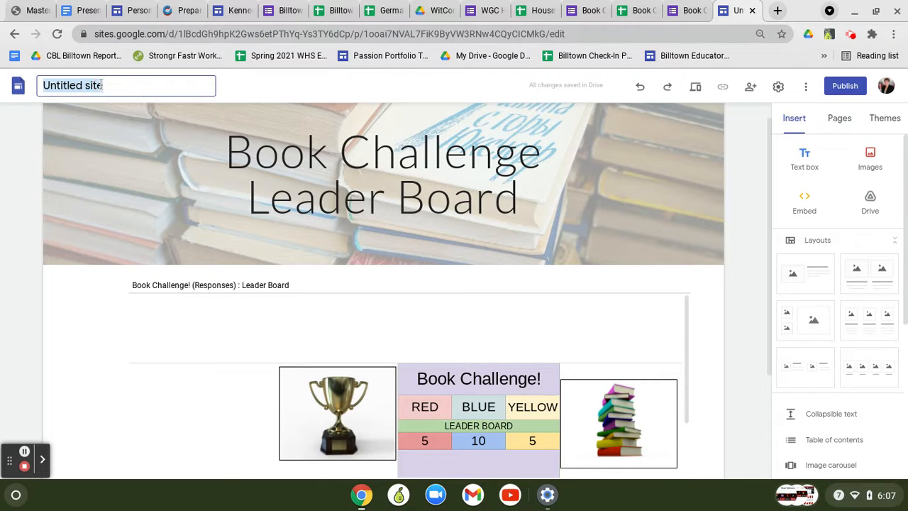
type("Book Cha")
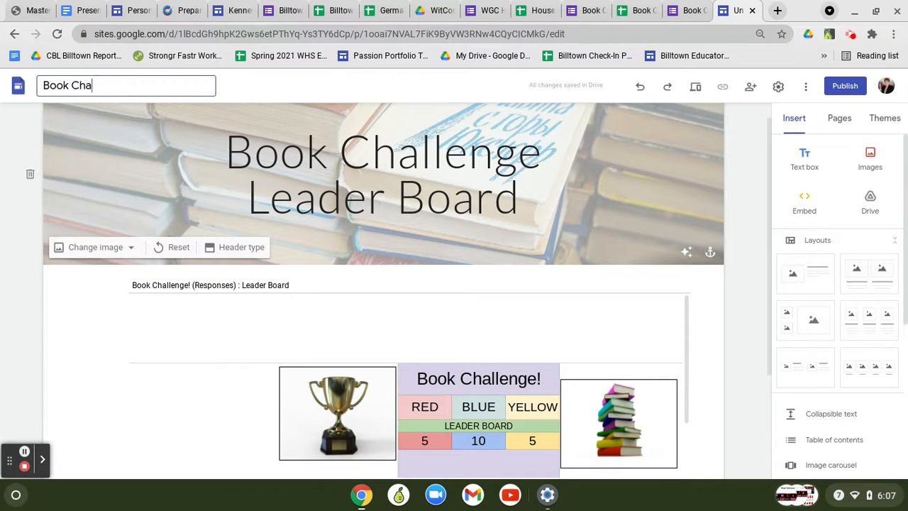
type("llenge Leader Boa")
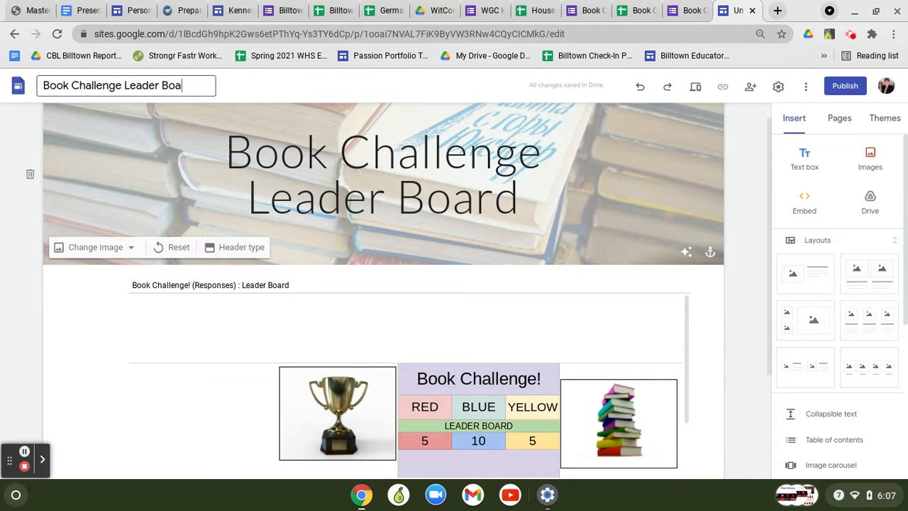
type("rd!")
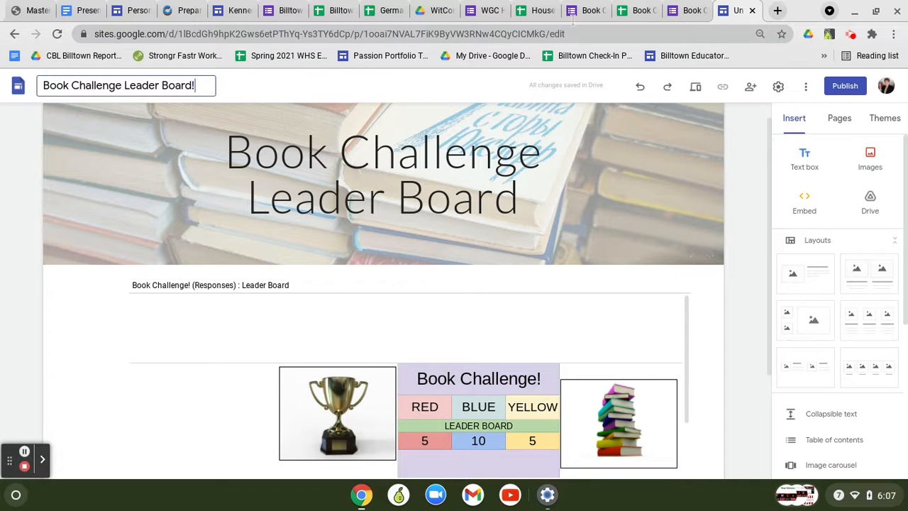
Publish the site at the web address bookchallengeleaderboard and view the published page
left_click(848, 86)
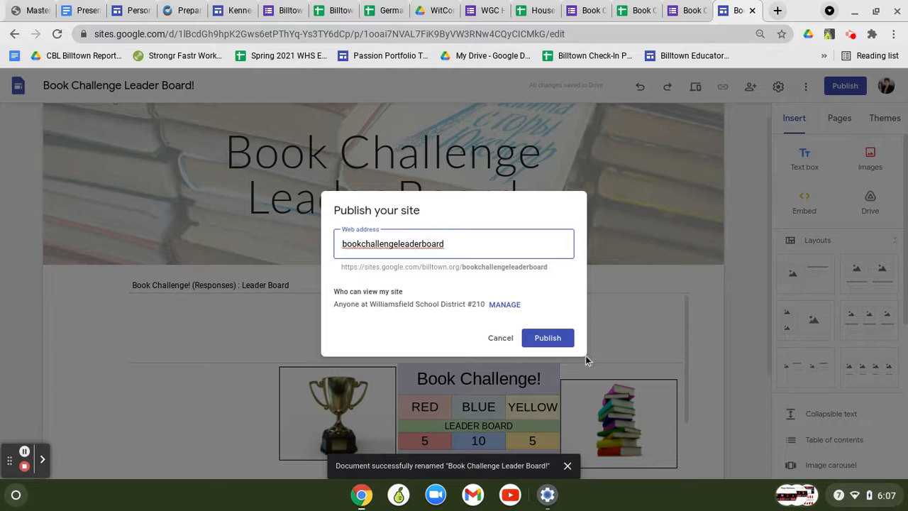
left_click(563, 339)
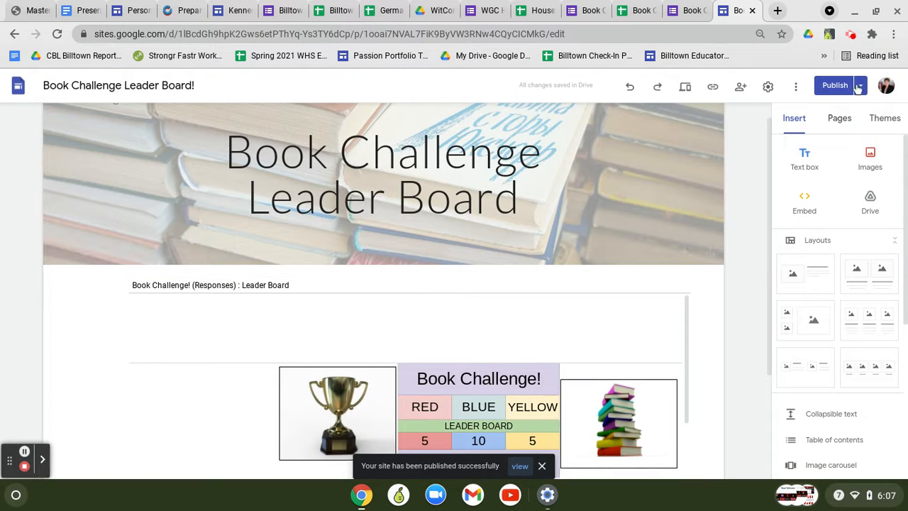
left_click(859, 86)
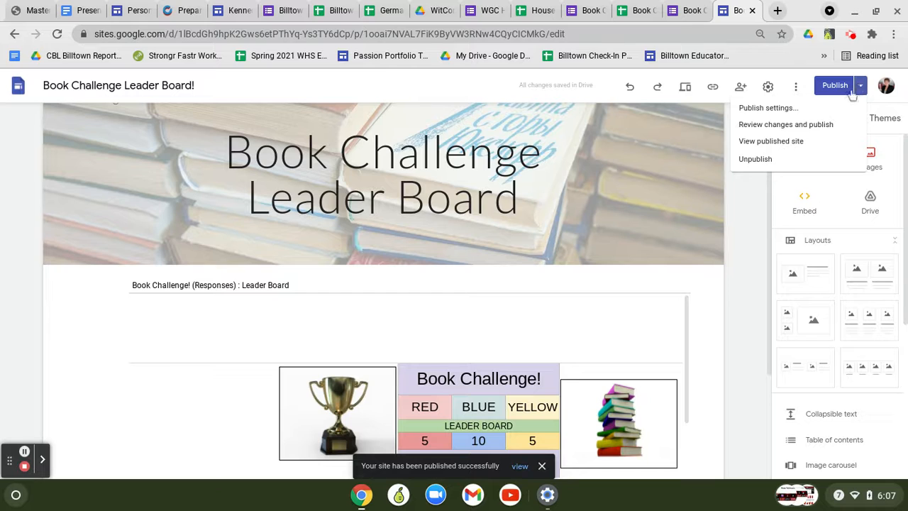
left_click(807, 144)
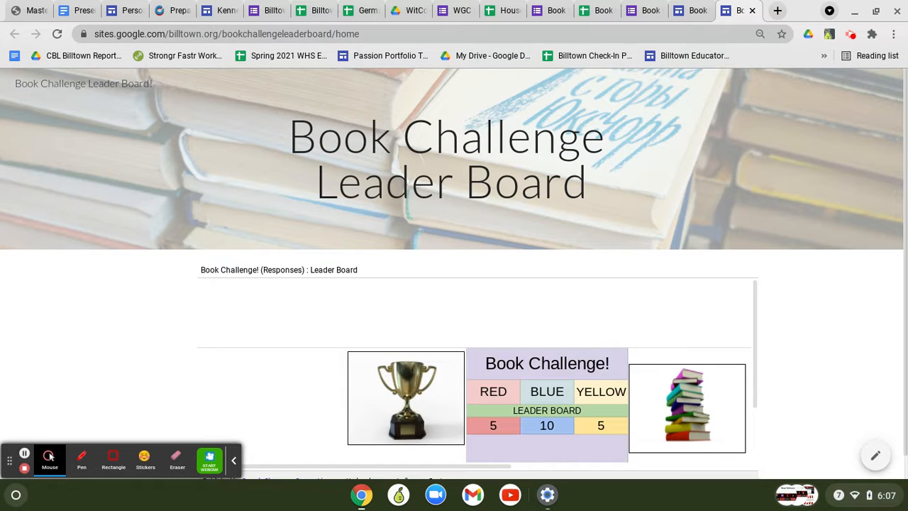
scroll(847, 317, "down", 1)
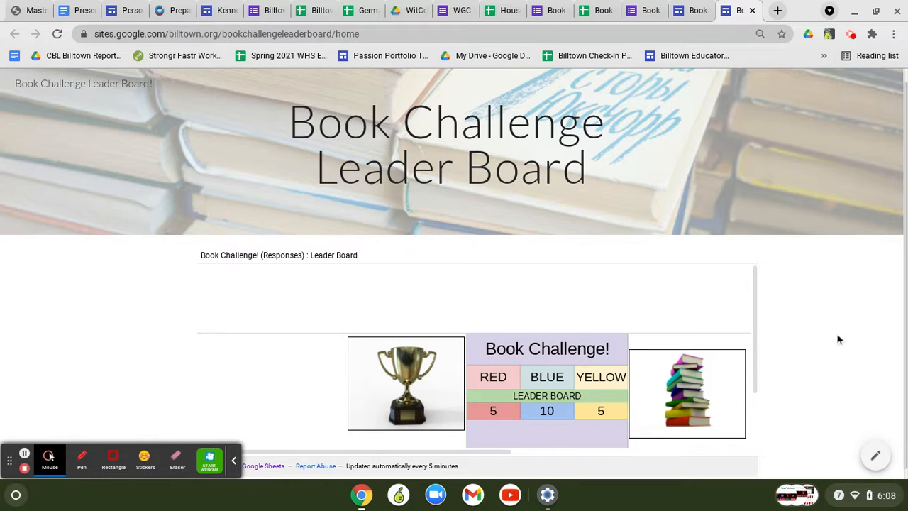
Examine the embedded House Point Leader Board and earned points on the student's portfolio site, and return to the published Book Challenge site
left_click(122, 10)
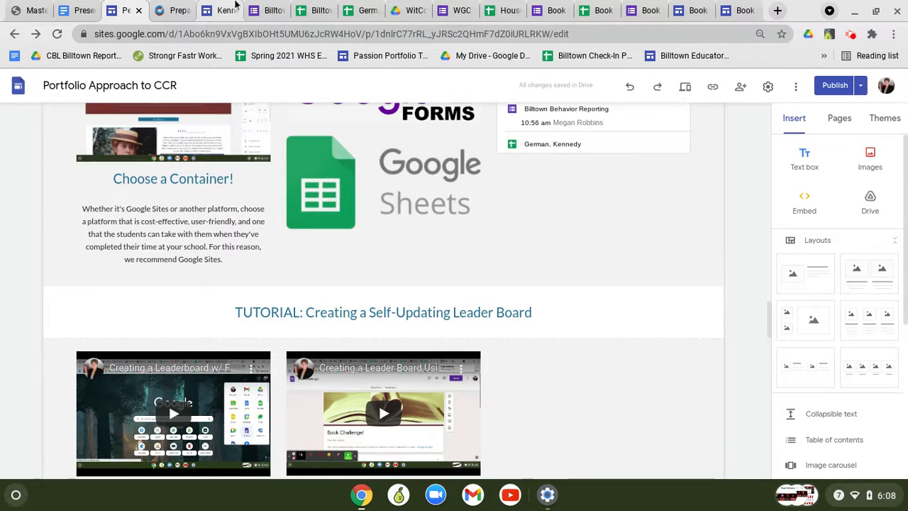
left_click(234, 10)
scroll(469, 210, "down", 20)
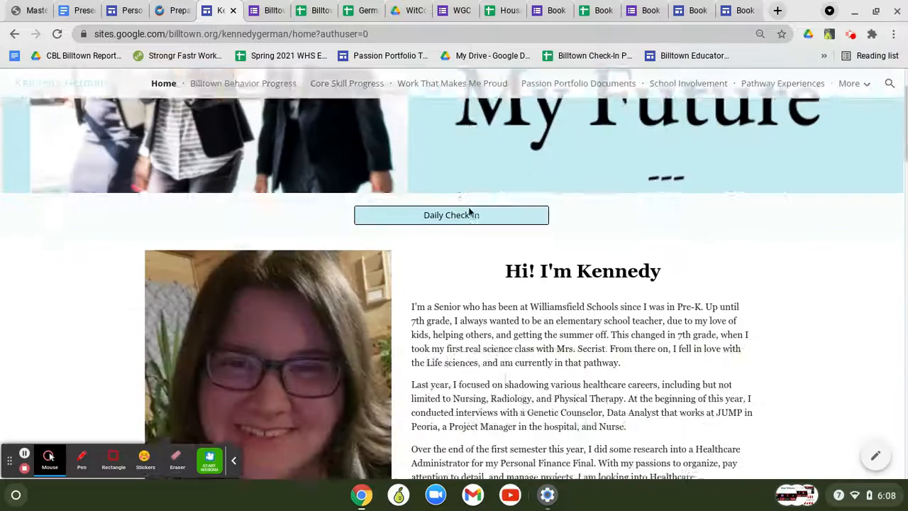
scroll(454, 284, "down", 1)
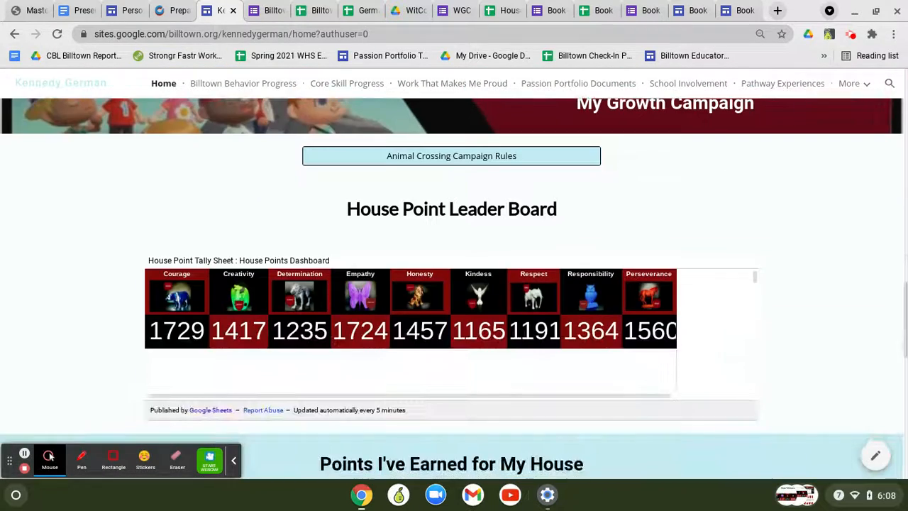
scroll(454, 284, "up", 1)
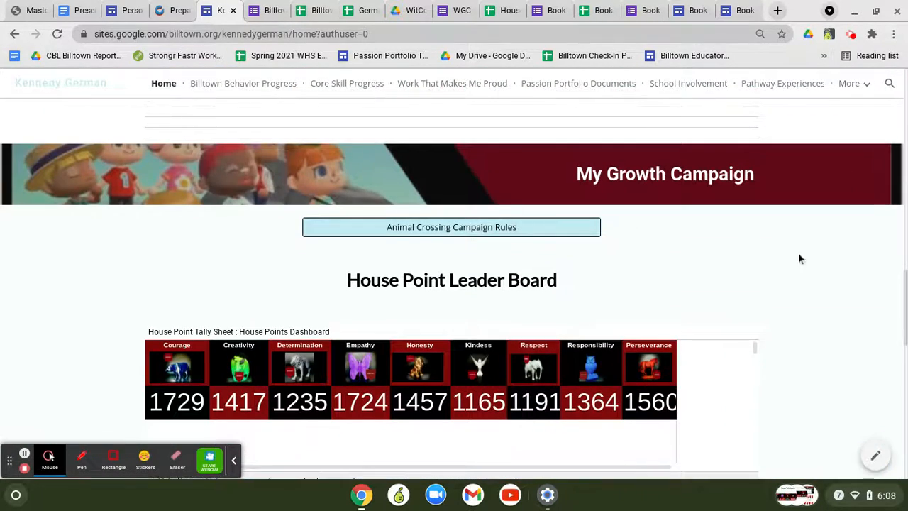
scroll(833, 282, "down", 4)
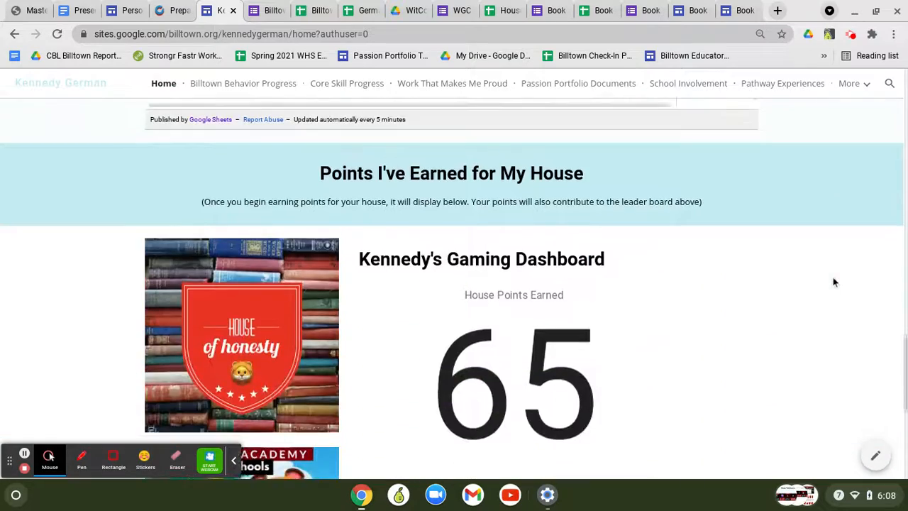
scroll(833, 282, "up", 4)
scroll(454, 284, "down", 1)
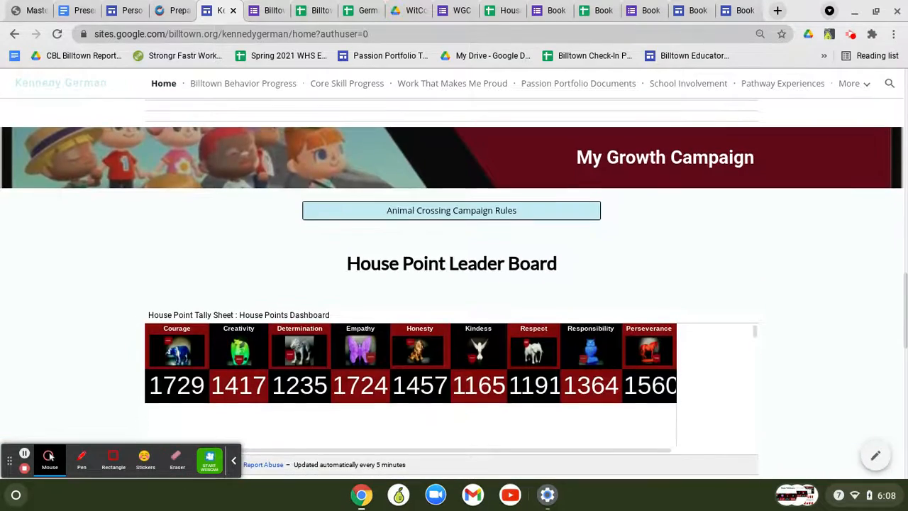
scroll(454, 283, "up", 15)
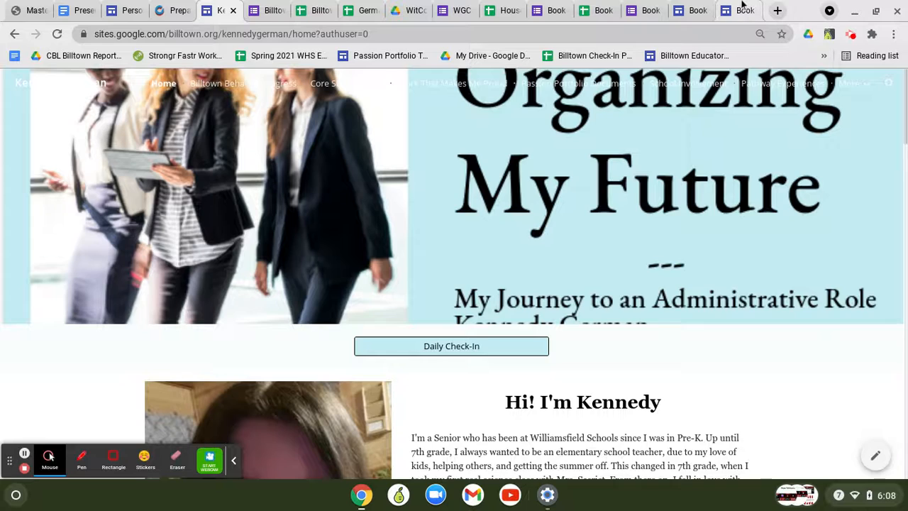
left_click(743, 5)
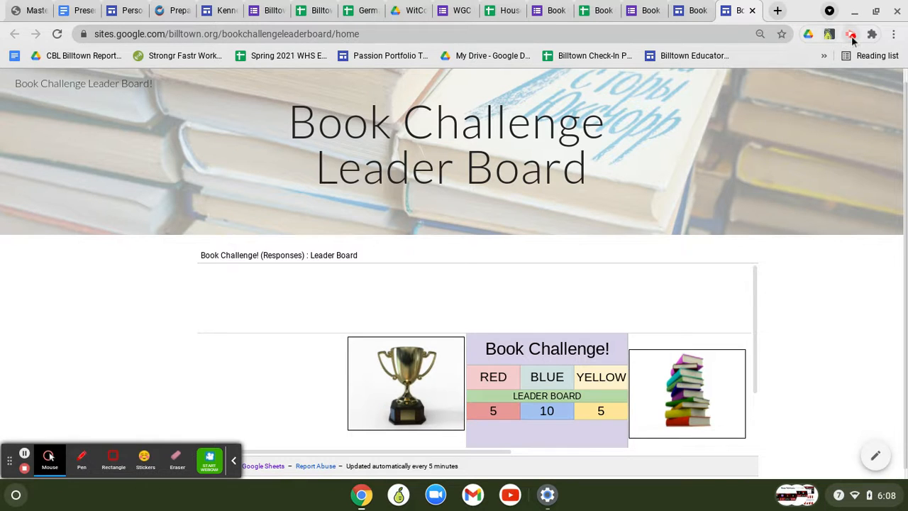
left_click(852, 35)
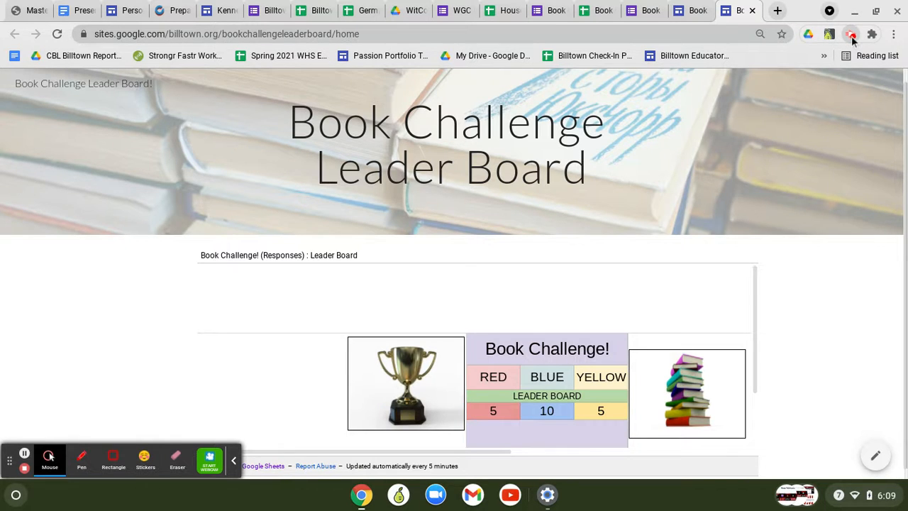